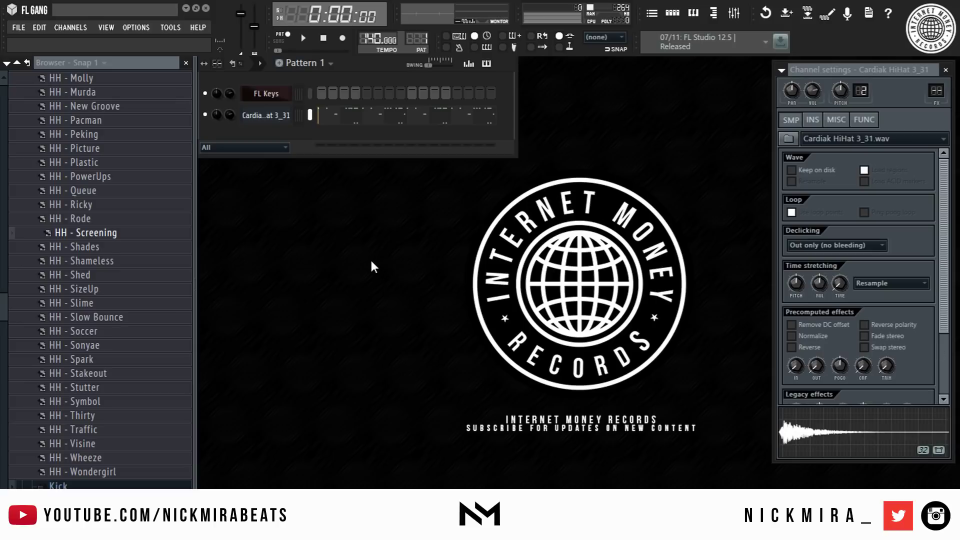
# Open the most recent project file without saving the untitled project.
pyautogui.hotkey('ctrl', 'o')
pyautogui.click(497, 298)
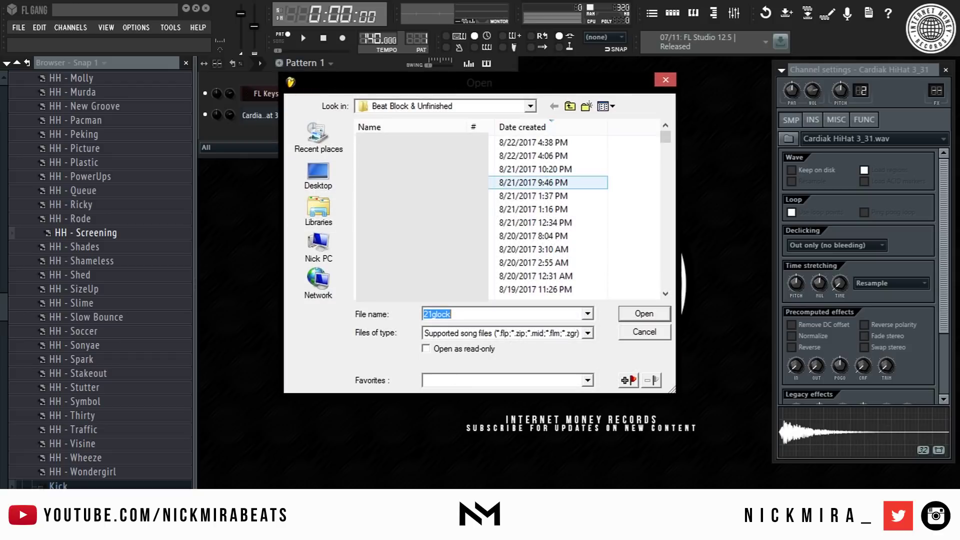
pyautogui.doubleClick(532, 142)
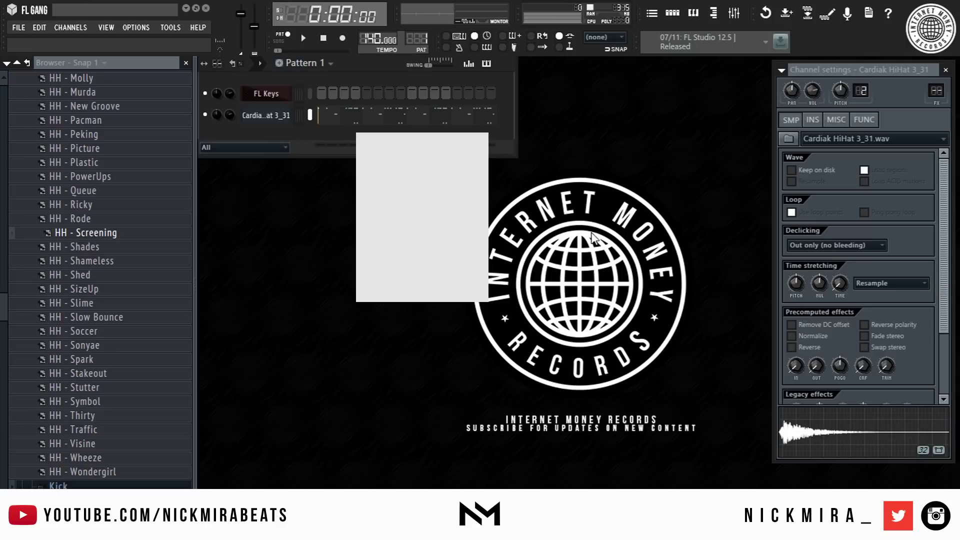
# Bring up the save-as window three times, dismissing it each time without saving.
pyautogui.hotkey('ctrl', 's')
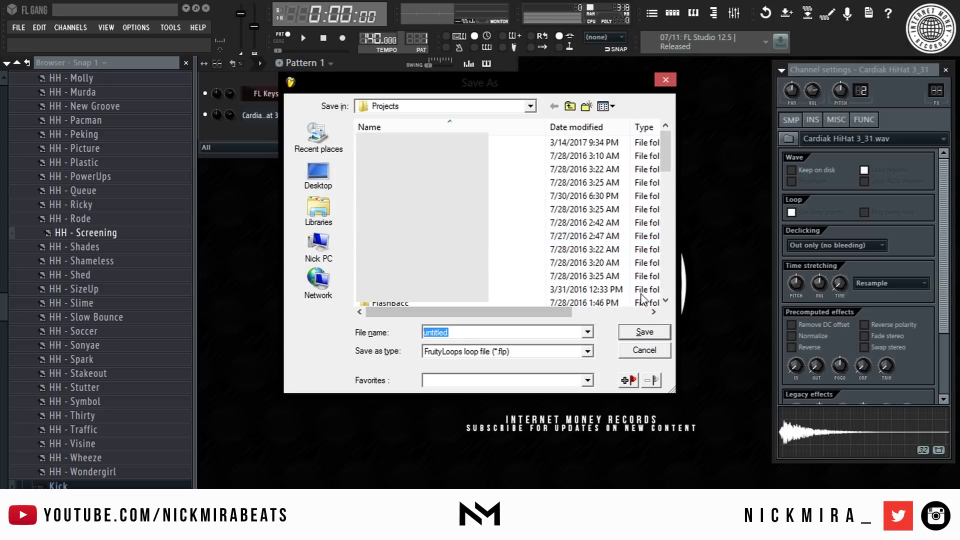
pyautogui.press('Escape')
pyautogui.hotkey('ctrl', 's')
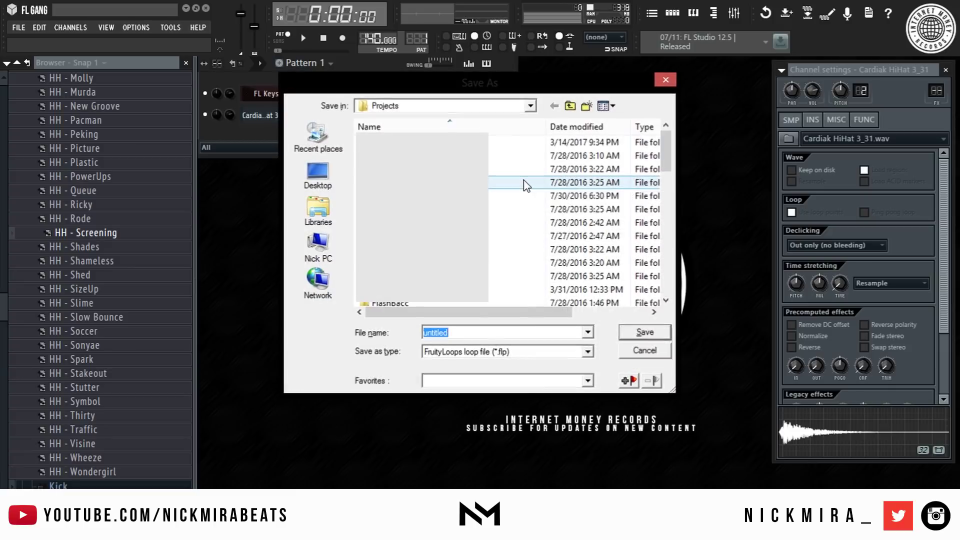
pyautogui.press('Escape')
pyautogui.hotkey('ctrl', 's')
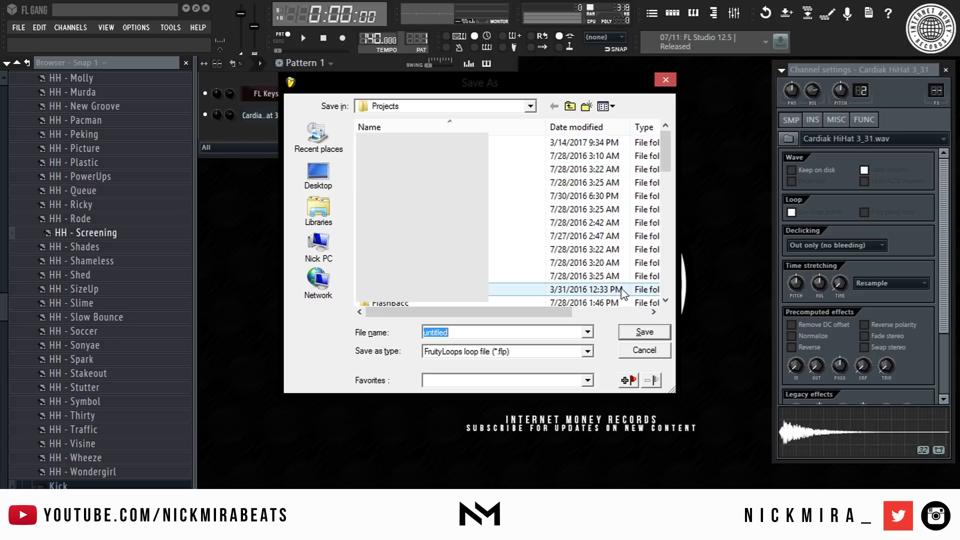
pyautogui.press('Escape')
# Open and cancel the WAV, MP3 and MIDI export windows, then bring up Cardiak HiHat 3_31's channel options.
pyautogui.hotkey('ctrl', 's')
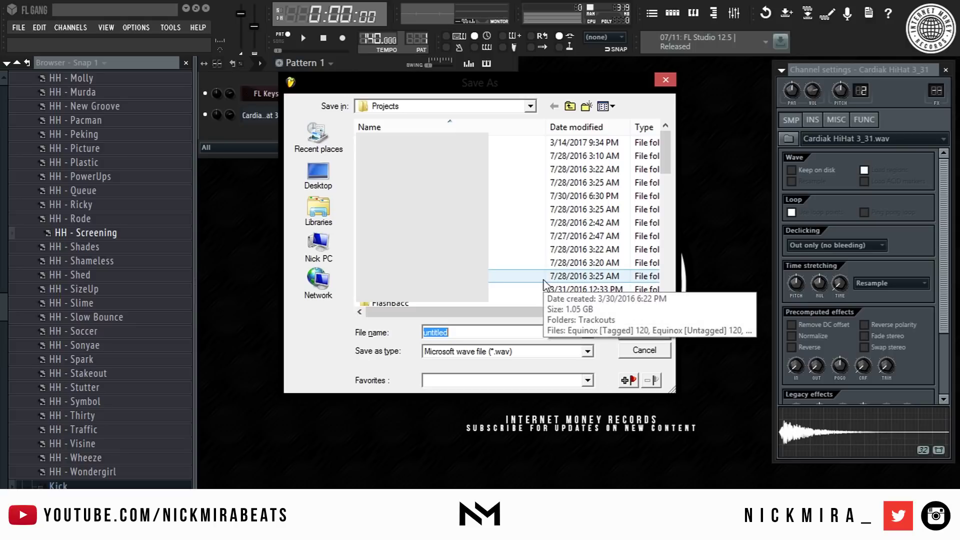
pyautogui.press('Escape')
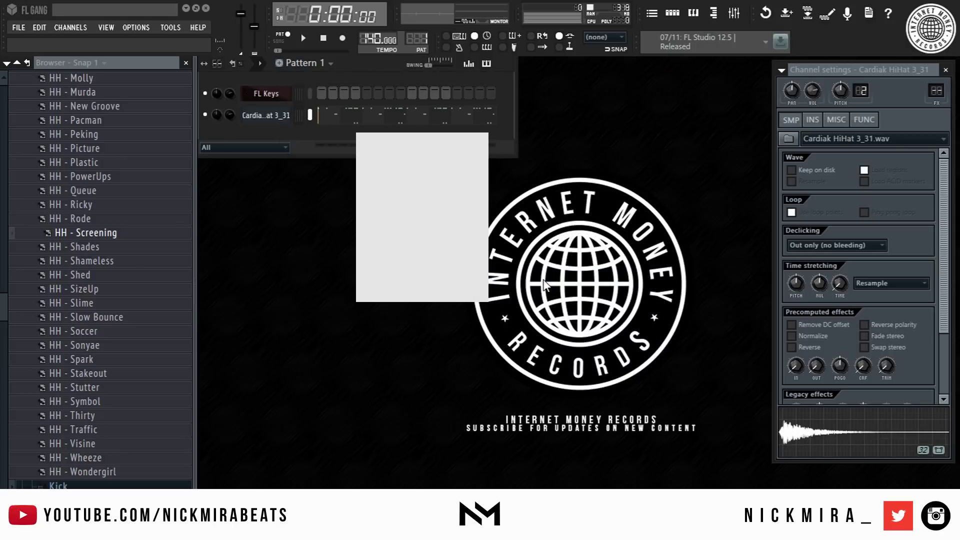
pyautogui.hotkey('ctrl', 'shift', 'r')
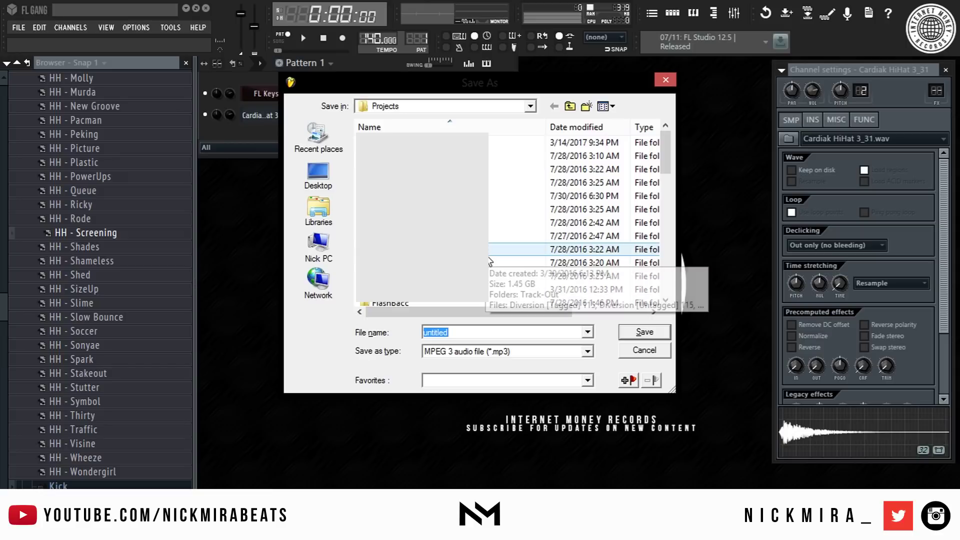
pyautogui.press('Escape')
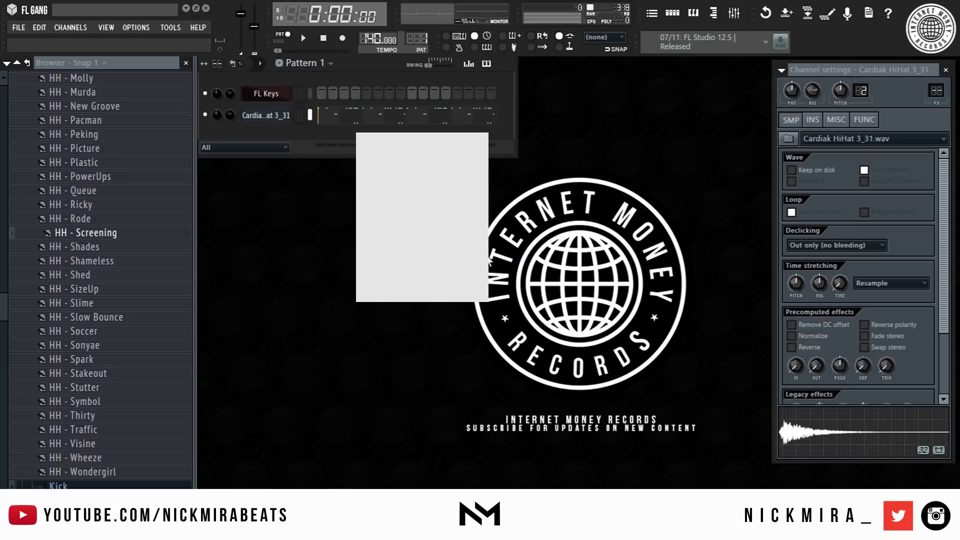
pyautogui.hotkey('ctrl', 'shift', 'm')
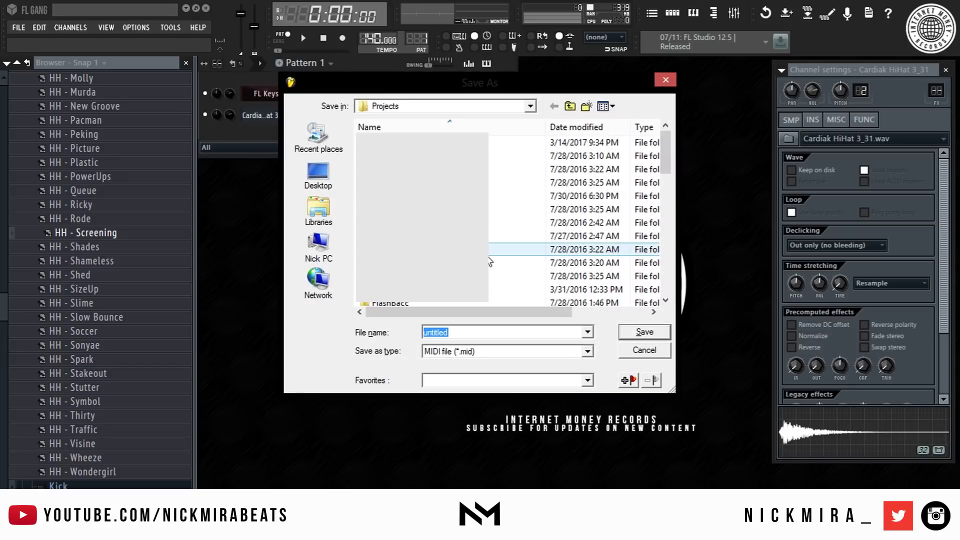
pyautogui.press('Escape')
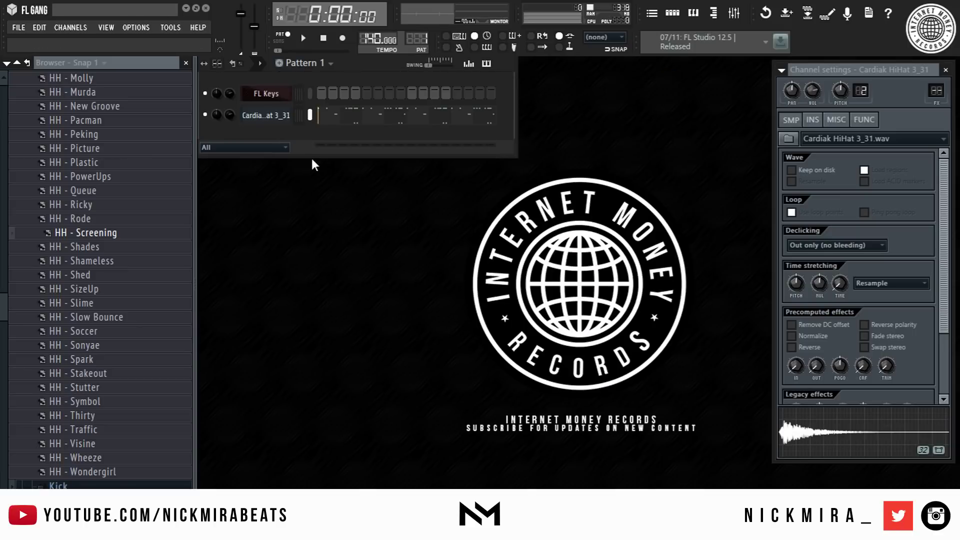
pyautogui.rightClick(269, 116)
# Open the hi-hat channel in the piano roll and cancel its MIDI export window.
pyautogui.click(312, 114)
pyautogui.scroll(-6, 326, 93)
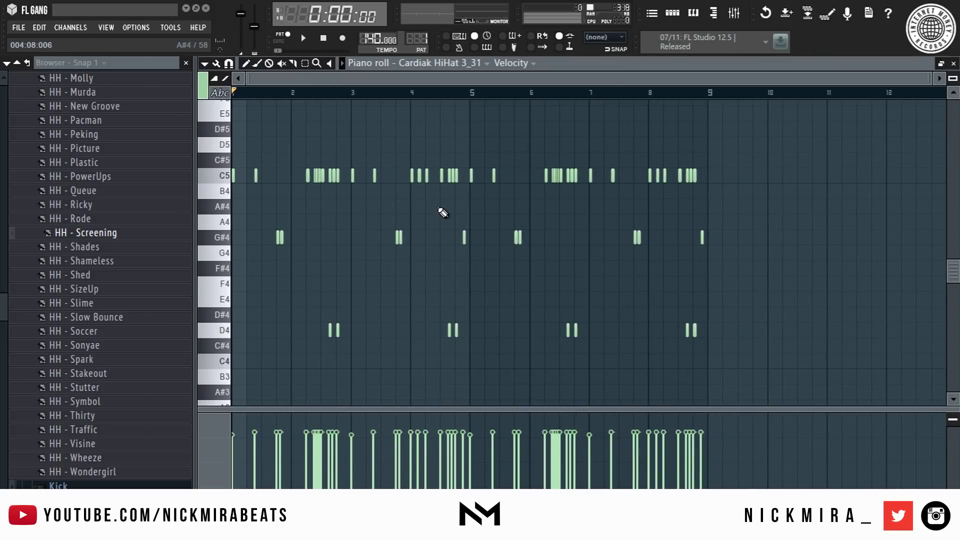
pyautogui.hotkey('ctrl', 'shift', 'm')
pyautogui.press('Escape')
# Glance at the FILE menu, then search the browser for 'hh - screening'.
pyautogui.click(19, 27)
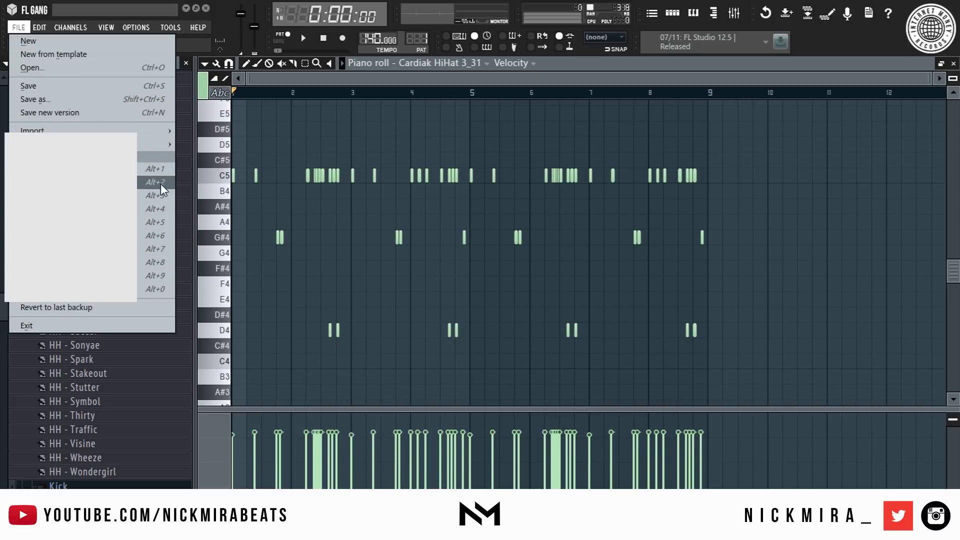
pyautogui.click(298, 280)
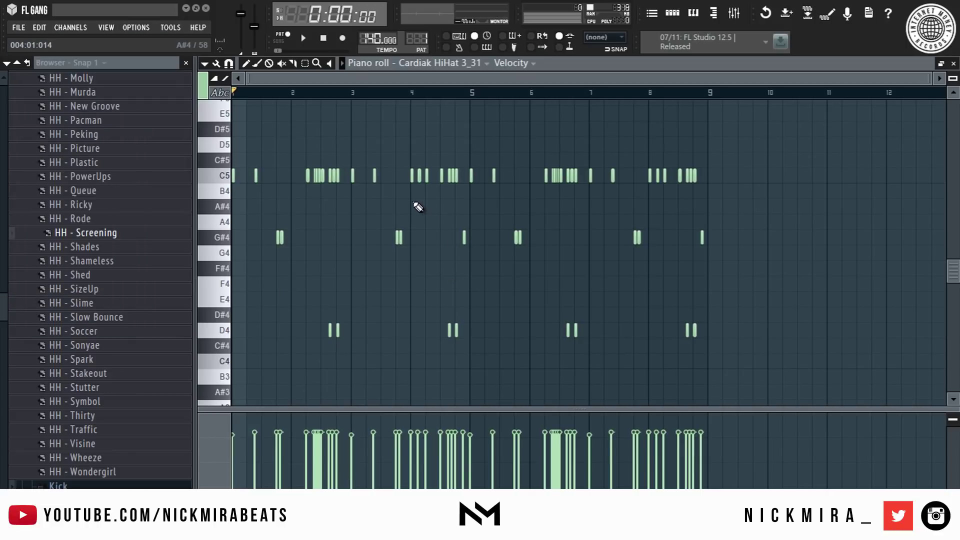
pyautogui.hotkey('ctrl', 'f')
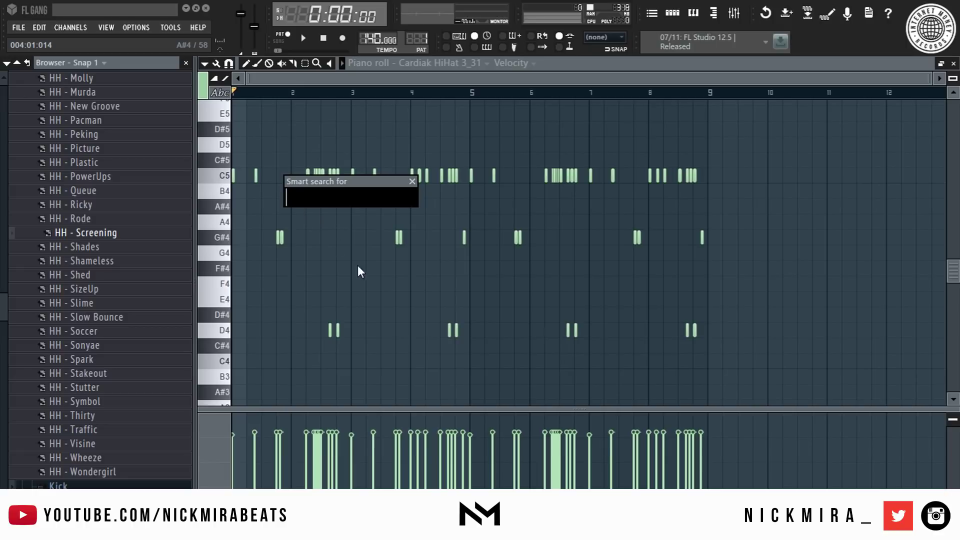
pyautogui.write('hh - screening')
pyautogui.press('Return')
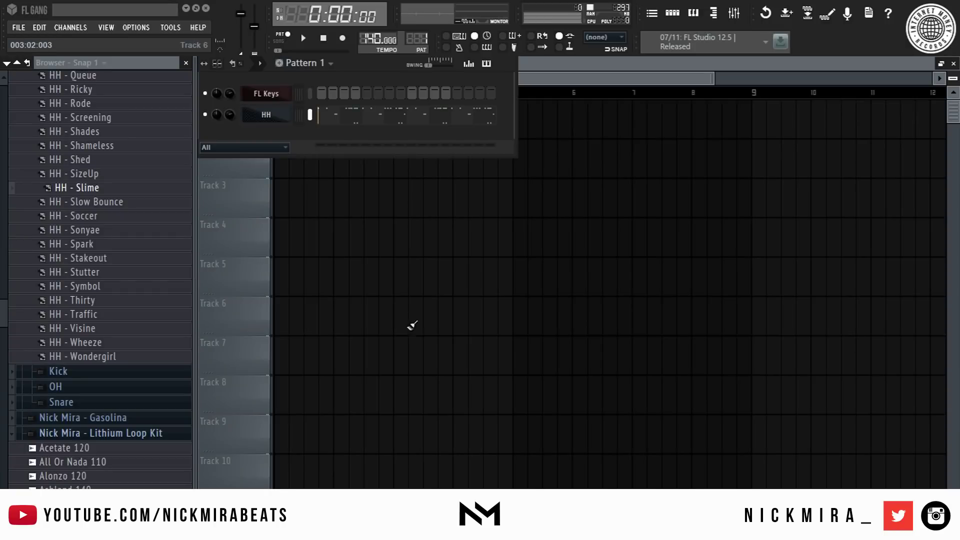
# Check the pattern selector list and scroll down and up through the patterns.
pyautogui.click(320, 64)
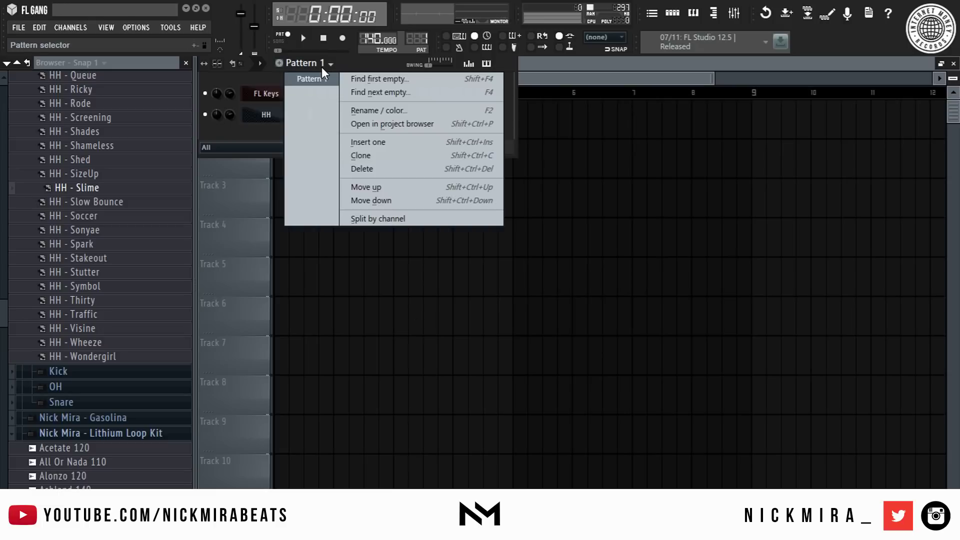
pyautogui.click(327, 70)
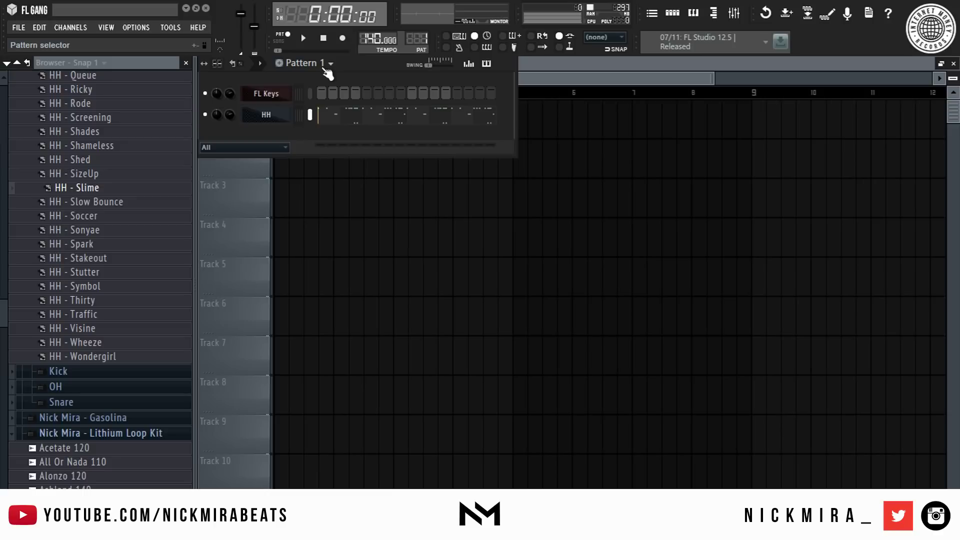
pyautogui.scroll(-1, 328, 72)
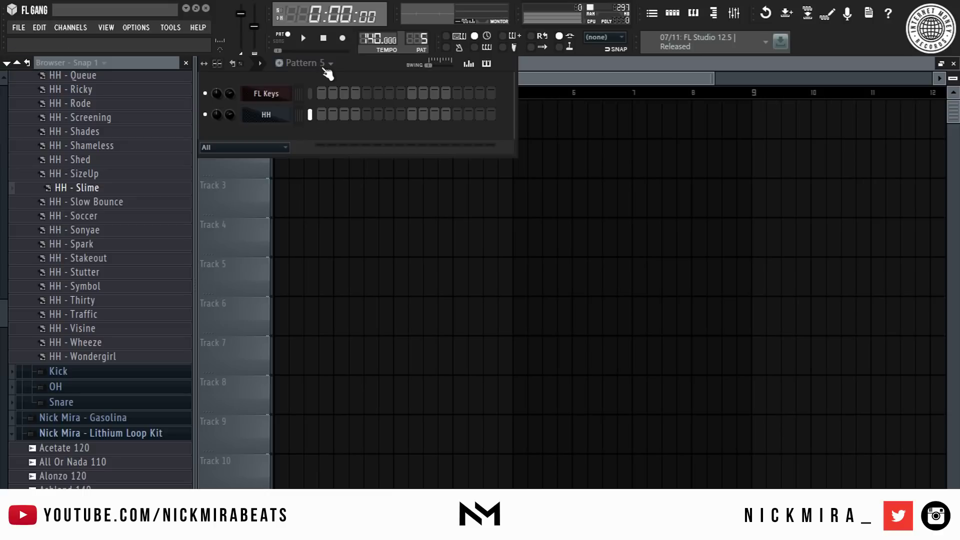
pyautogui.scroll(-3, 328, 73)
pyautogui.scroll(2, 327, 73)
pyautogui.scroll(2, 328, 73)
# Step through patterns with numpad + and -, and open then close Pattern 3's name box.
pyautogui.press('KP_Add')
pyautogui.press('KP_Add')
pyautogui.press('KP_Subtract')
pyautogui.press('KP_Subtract')
pyautogui.press('KP_Subtract')
pyautogui.press('KP_Add')
pyautogui.press('KP_Add')
pyautogui.press('KP_Add')
pyautogui.press('KP_Subtract')
pyautogui.press('KP_Subtract')
pyautogui.press('KP_Subtract')
pyautogui.press('KP_Subtract')
pyautogui.press('KP_Subtract')
pyautogui.press('KP_Subtract')
pyautogui.press('F4')
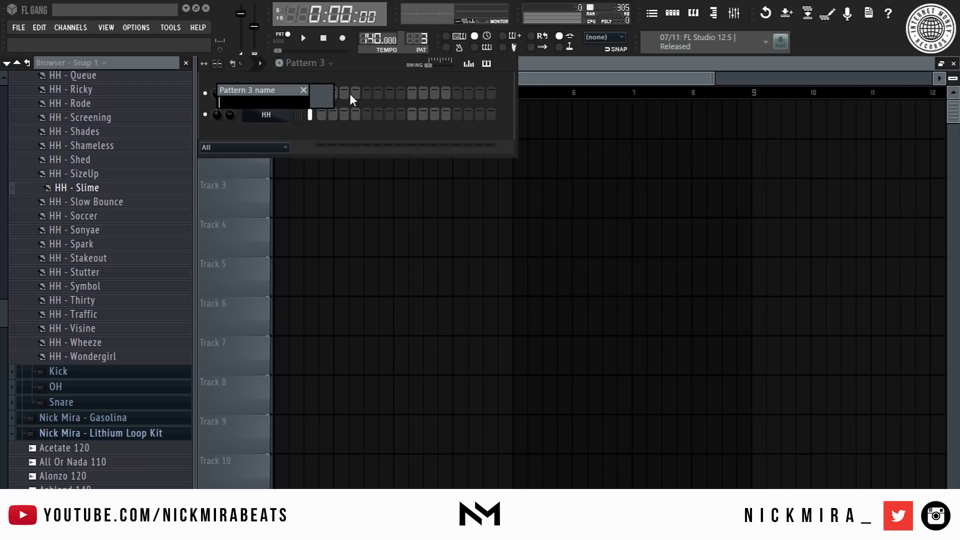
pyautogui.press('Return')
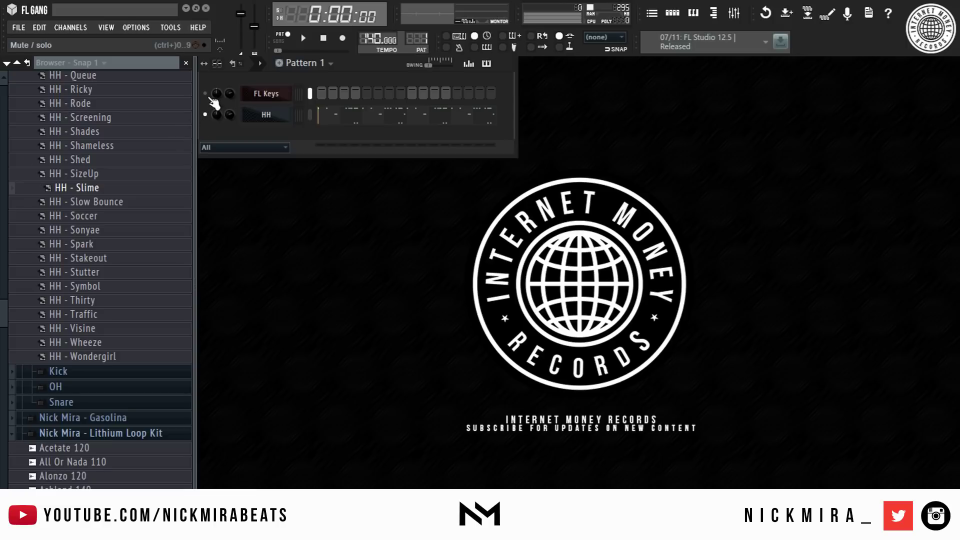
# Clone the HH channel repeatedly to create HH #2 through HH #6.
pyautogui.click(263, 117)
pyautogui.rightClick(260, 119)
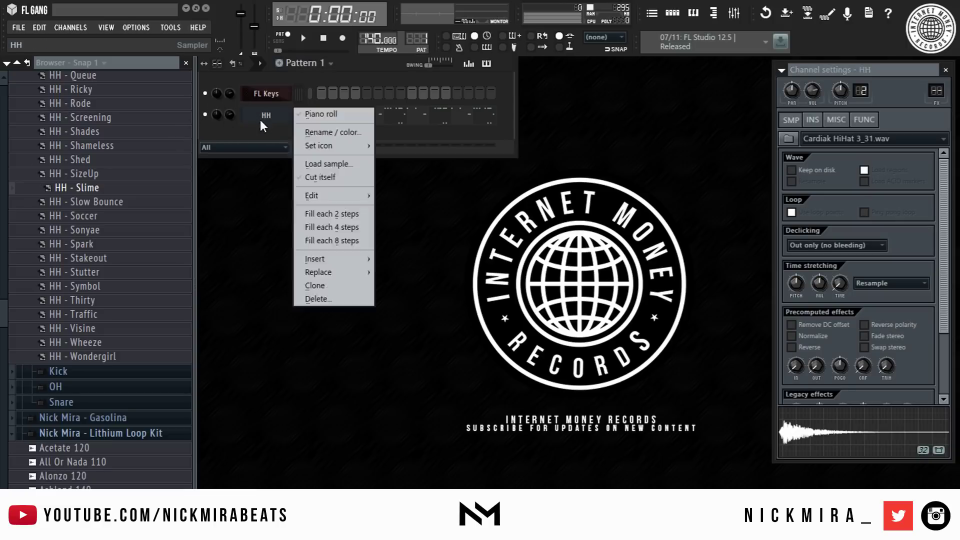
pyautogui.press('c')
pyautogui.rightClick(262, 122)
pyautogui.rightClick(261, 122)
pyautogui.press('c')
pyautogui.rightClick(262, 121)
pyautogui.press('c')
pyautogui.rightClick(262, 122)
pyautogui.press('c')
pyautogui.rightClick(262, 122)
pyautogui.press('Escape')
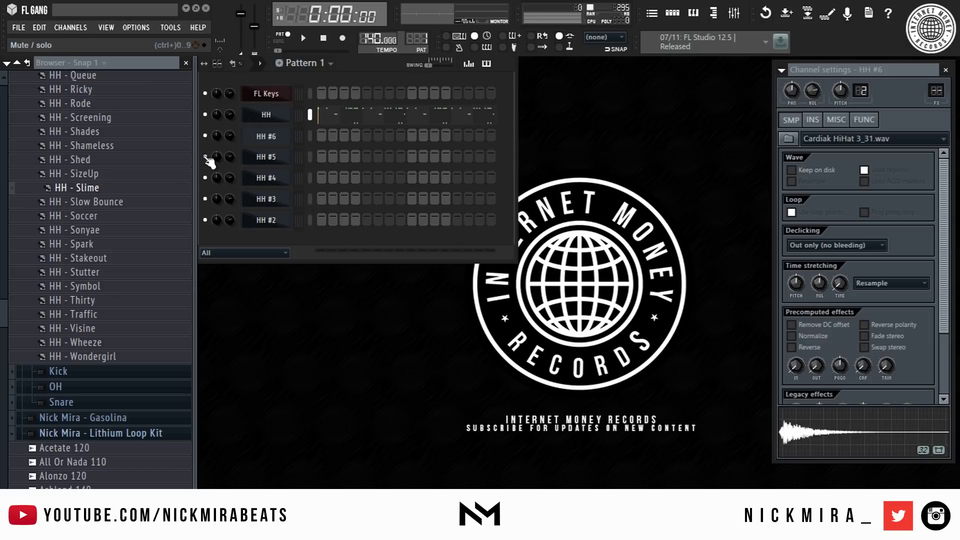
# Solo HH #5 and open it in the piano roll.
pyautogui.rightClick(205, 156)
pyautogui.click(251, 163)
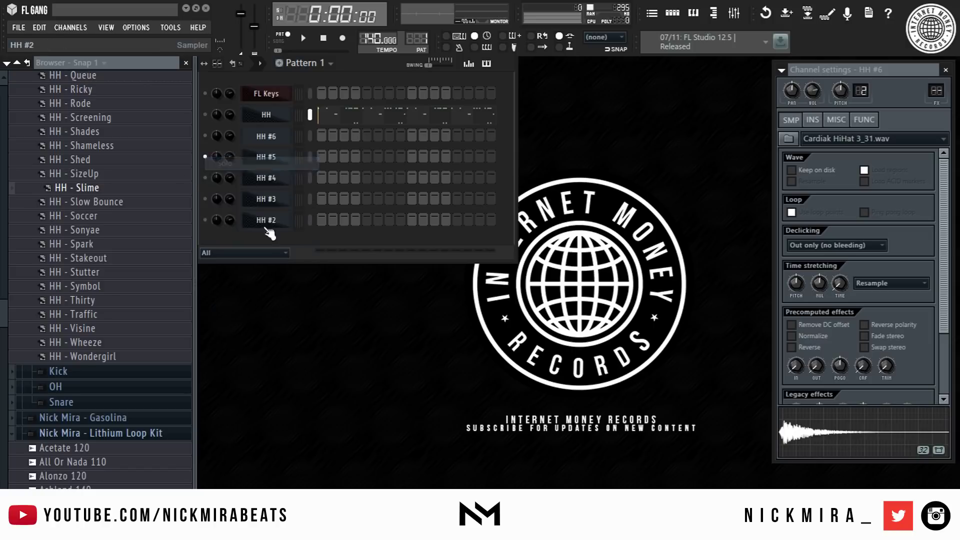
pyautogui.rightClick(275, 161)
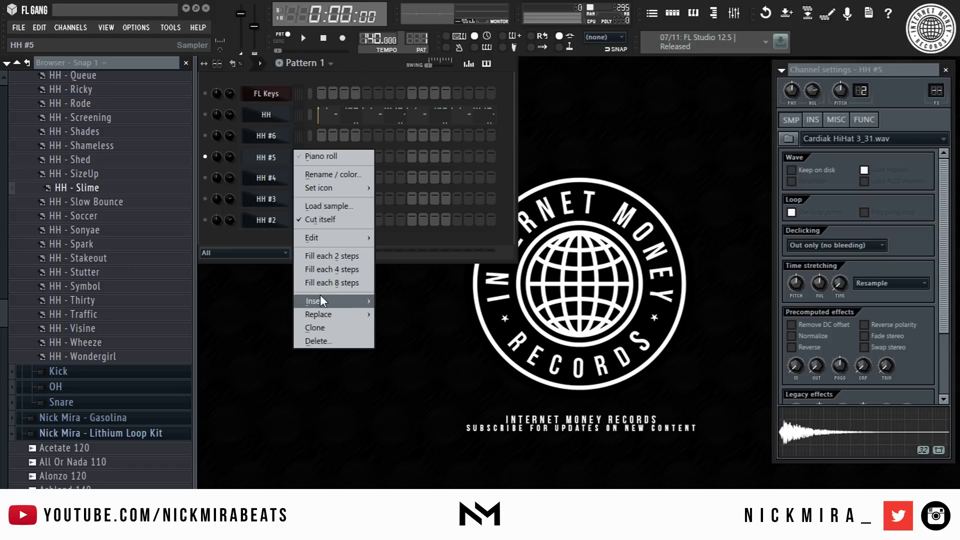
pyautogui.moveTo(331, 314)
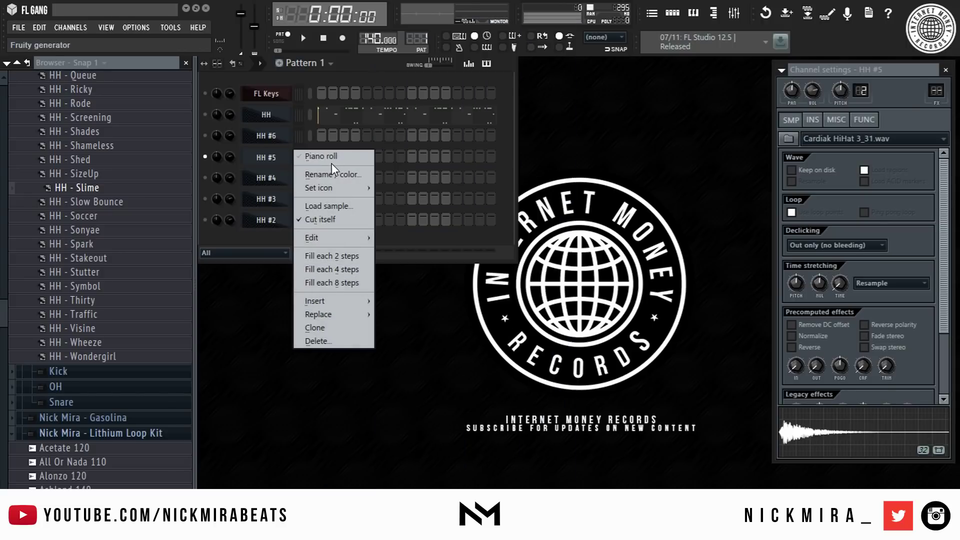
pyautogui.click(319, 157)
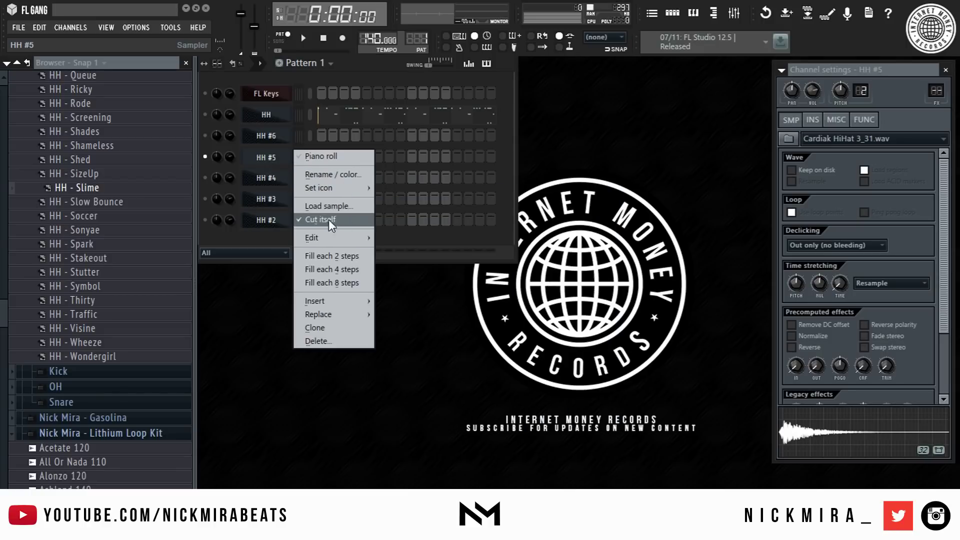
pyautogui.moveTo(346, 233)
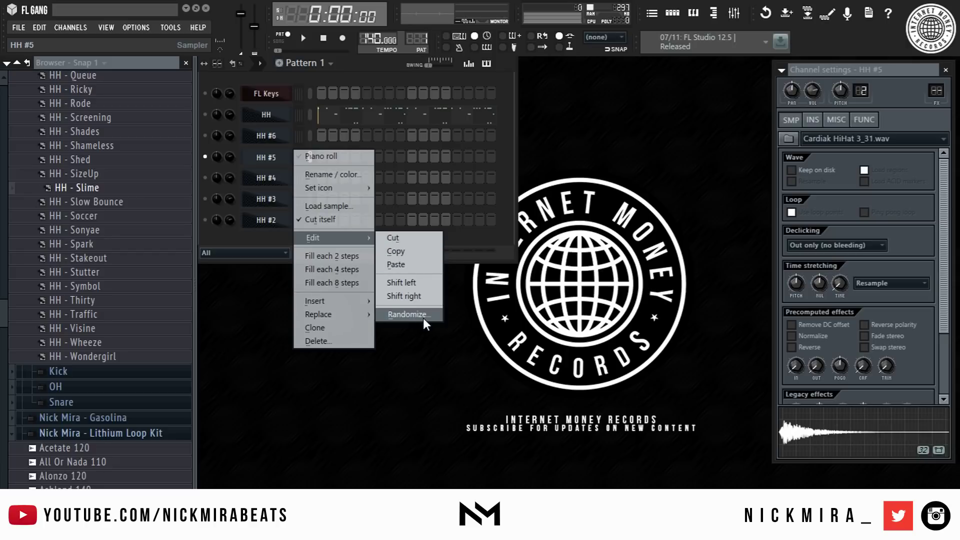
# Copy HH's pattern, paste it into HH #6, then undo the paste.
pyautogui.click(557, 315)
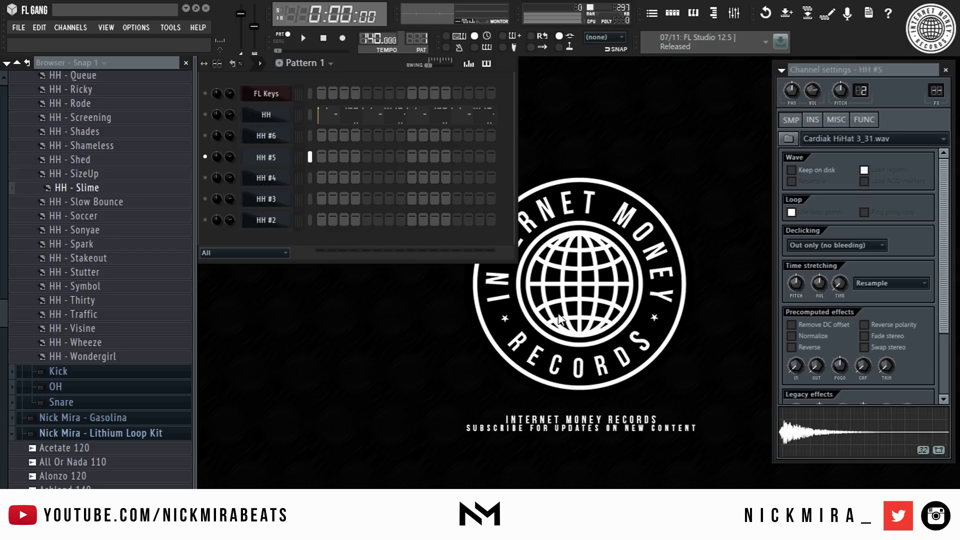
pyautogui.click(288, 117)
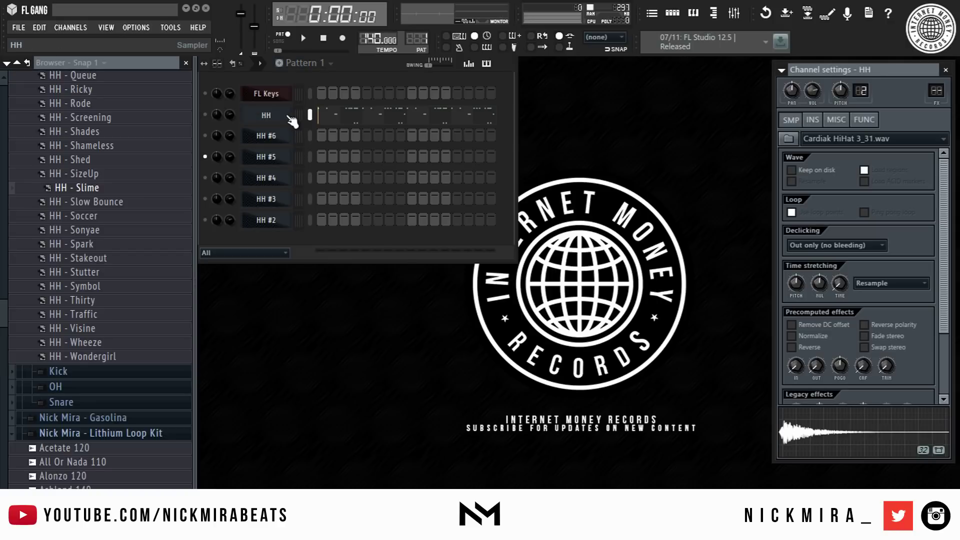
pyautogui.rightClick(288, 118)
pyautogui.press('e')
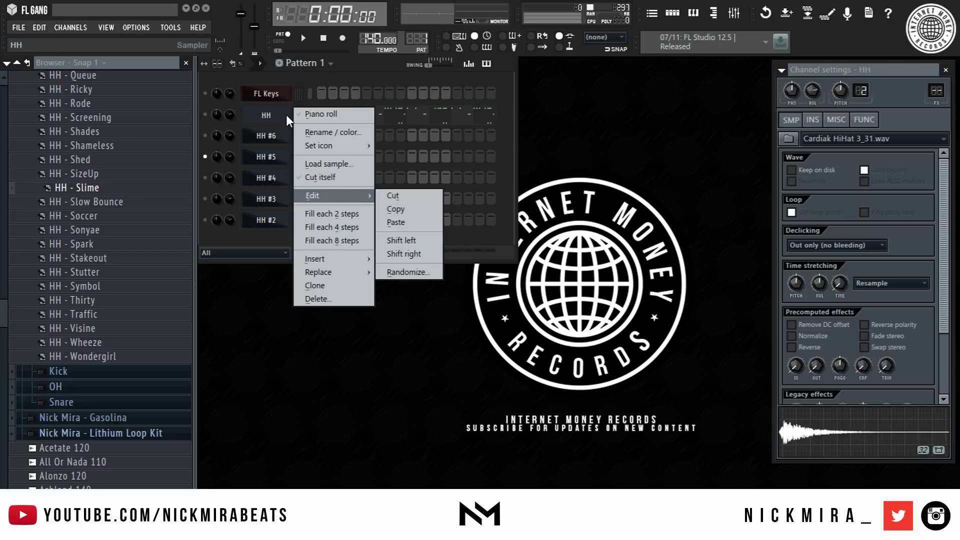
pyautogui.press('Escape')
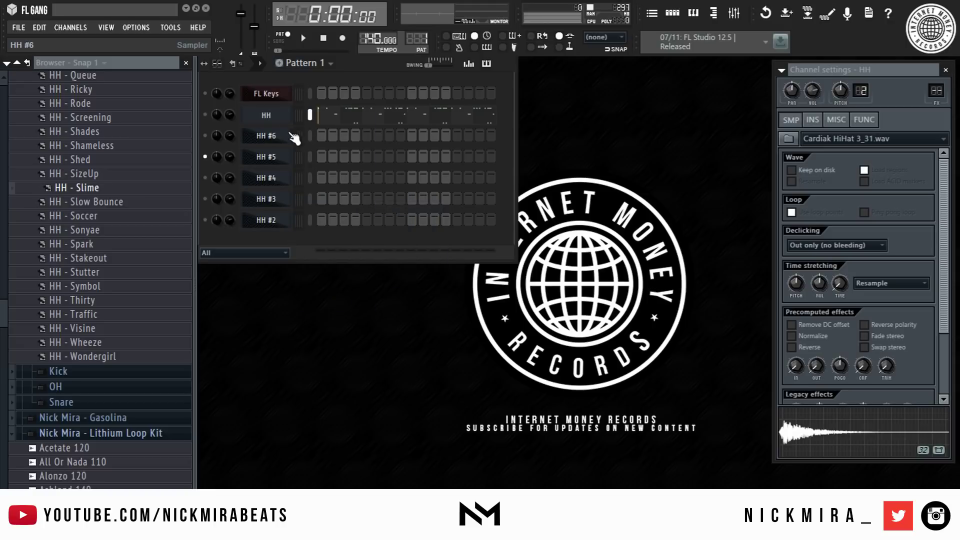
pyautogui.rightClick(284, 134)
pyautogui.press('e')
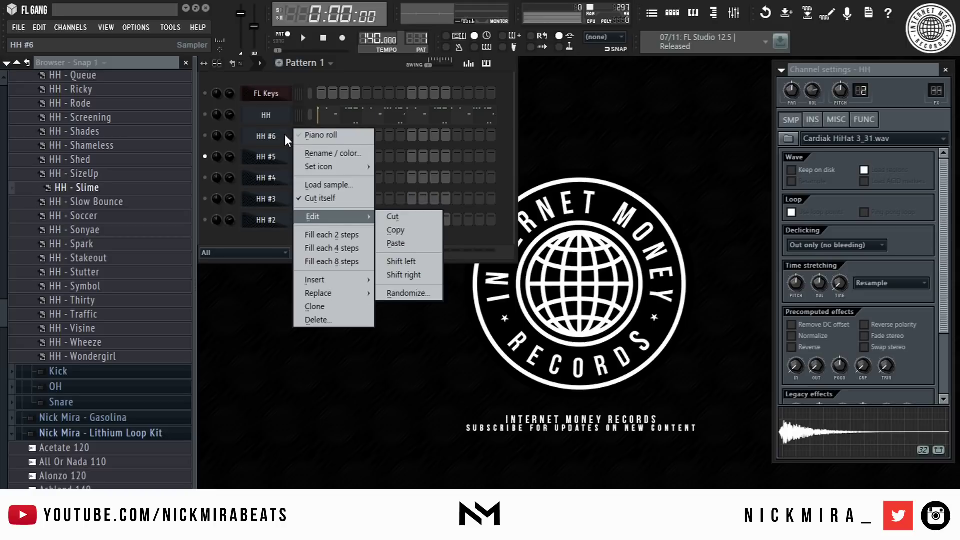
pyautogui.press('p')
pyautogui.hotkey('ctrl', 'z')
# Paste HH's pattern into HH #6 again with Ctrl+V and open HH #6's piano roll.
pyautogui.click(309, 115)
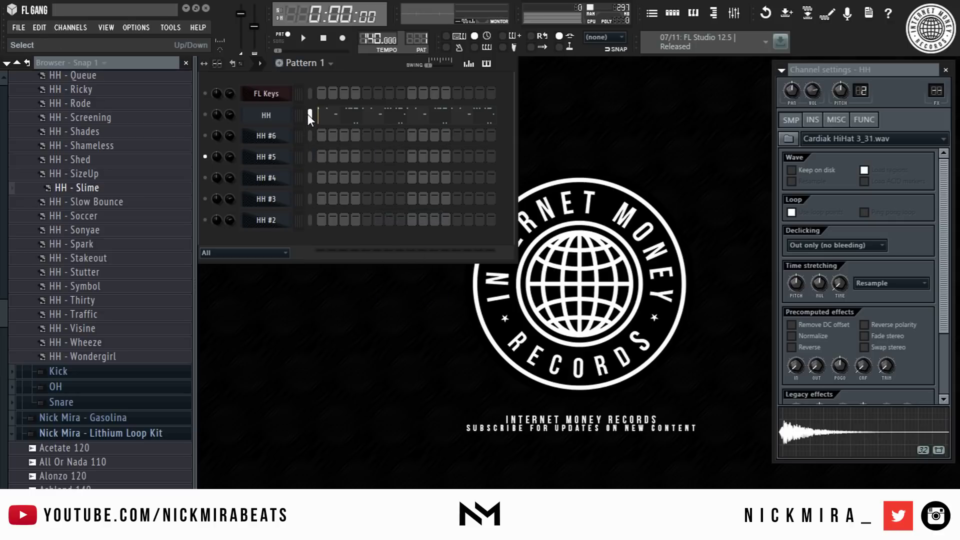
pyautogui.click(305, 135)
pyautogui.hotkey('ctrl', 'v')
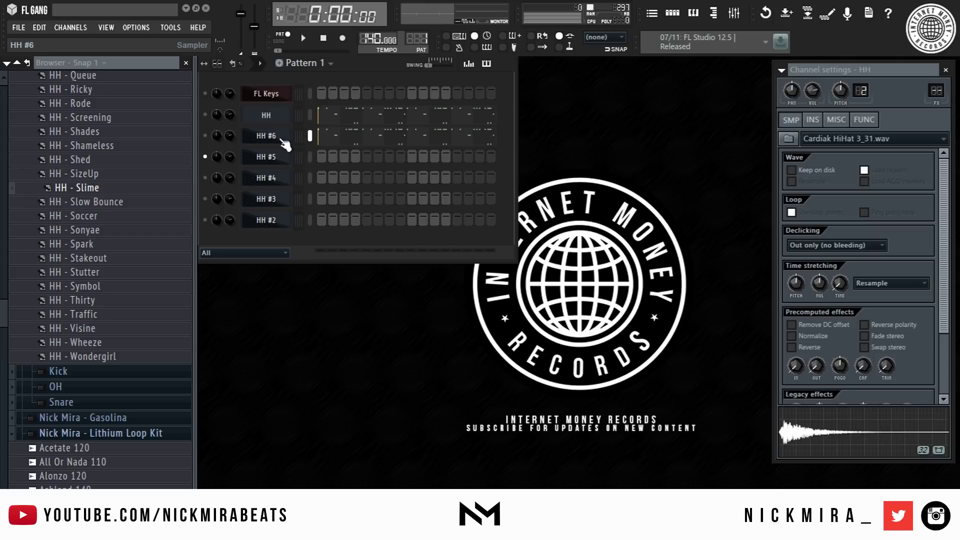
pyautogui.hotkey('ctrl', 'z')
pyautogui.click(311, 115)
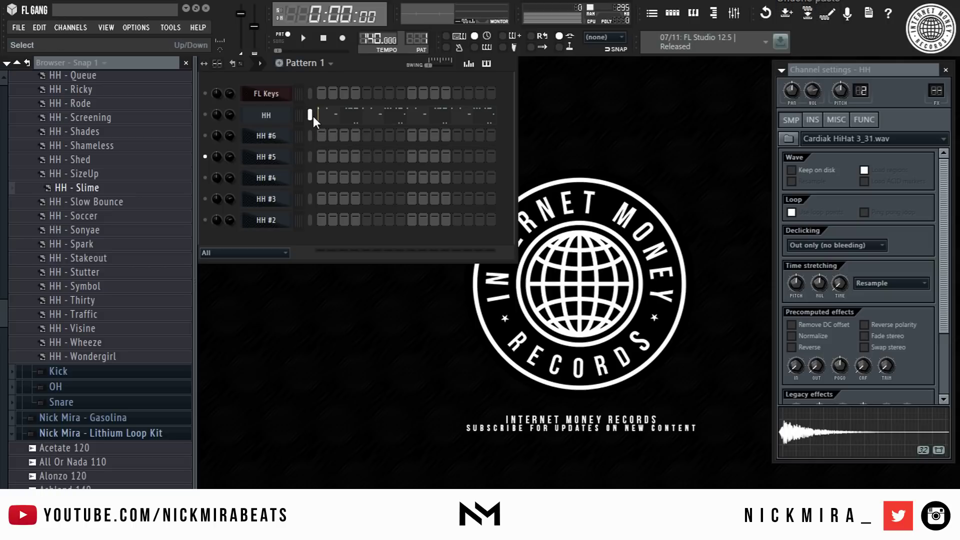
pyautogui.hotkey('ctrl', 'v')
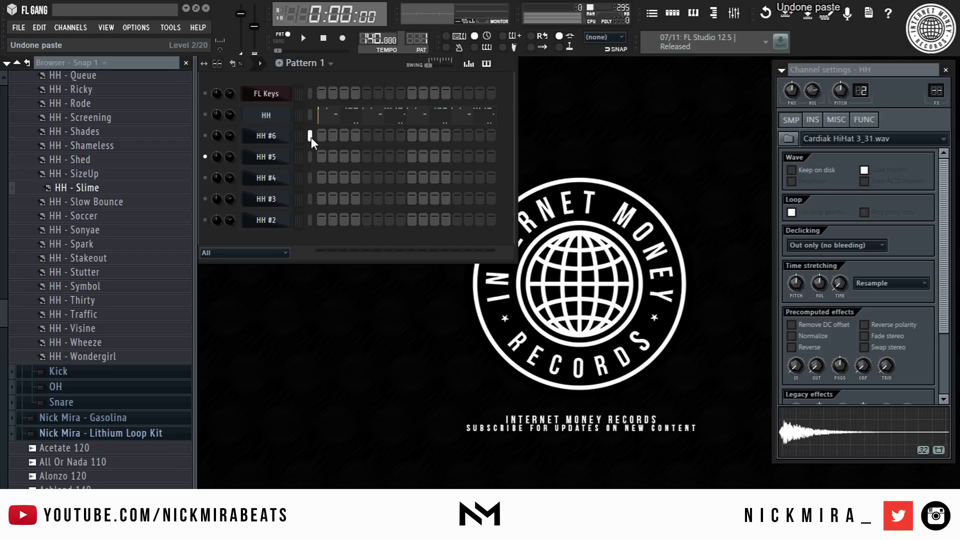
pyautogui.rightClick(272, 137)
pyautogui.click(324, 135)
# Place long notes at G#5, E5, A#4 and D#5 in HH #6's piano roll.
pyautogui.click(310, 185)
pyautogui.click(388, 219)
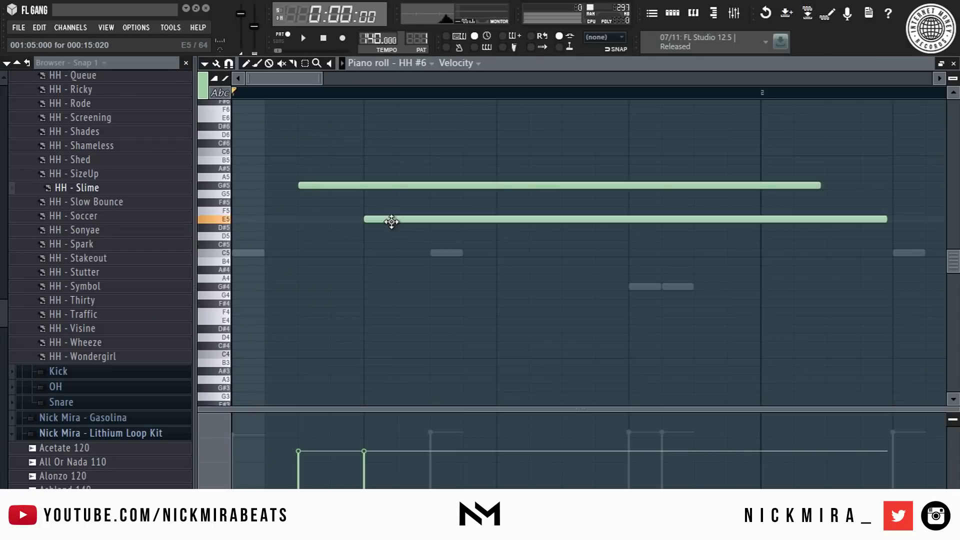
pyautogui.click(545, 270)
pyautogui.click(713, 228)
# Undo the added notes one by one, then redo a few of the steps.
pyautogui.hotkey('ctrl', 'z')
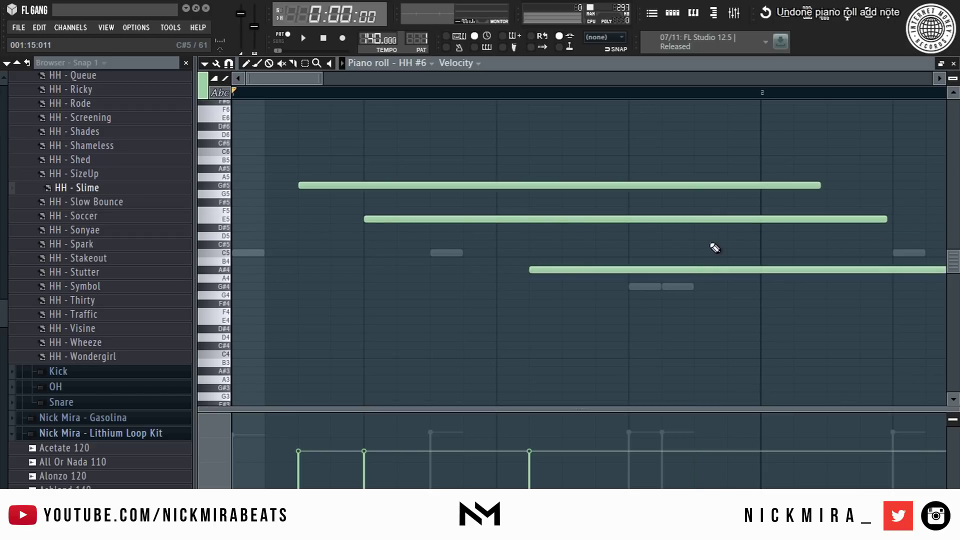
pyautogui.hotkey('ctrl', 'z')
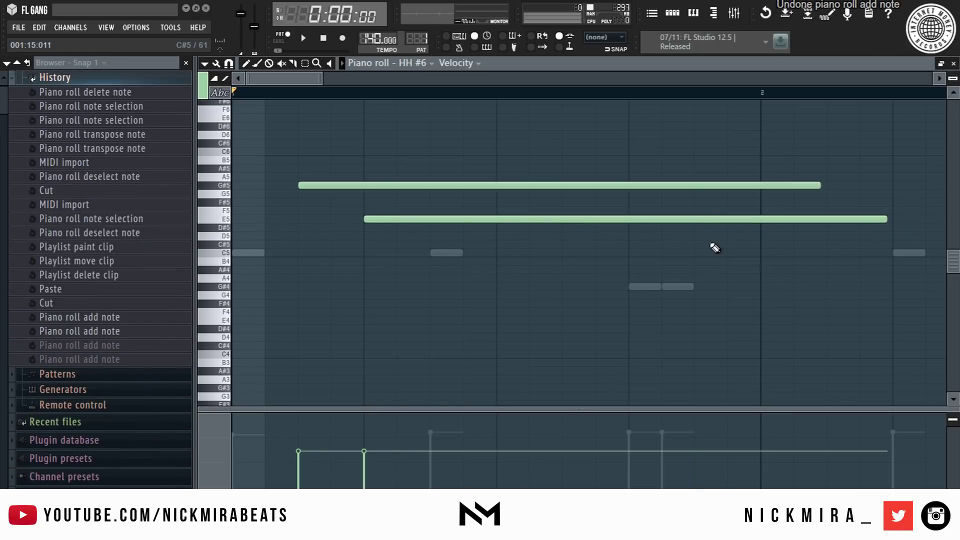
pyautogui.hotkey('ctrl', 'z')
pyautogui.hotkey('ctrl', 'z')
pyautogui.hotkey('ctrl', 'z')
pyautogui.hotkey('ctrl', 'z')
pyautogui.hotkey('ctrl', 'z')
pyautogui.hotkey('ctrl', 'z')
pyautogui.hotkey('ctrl', 'z')
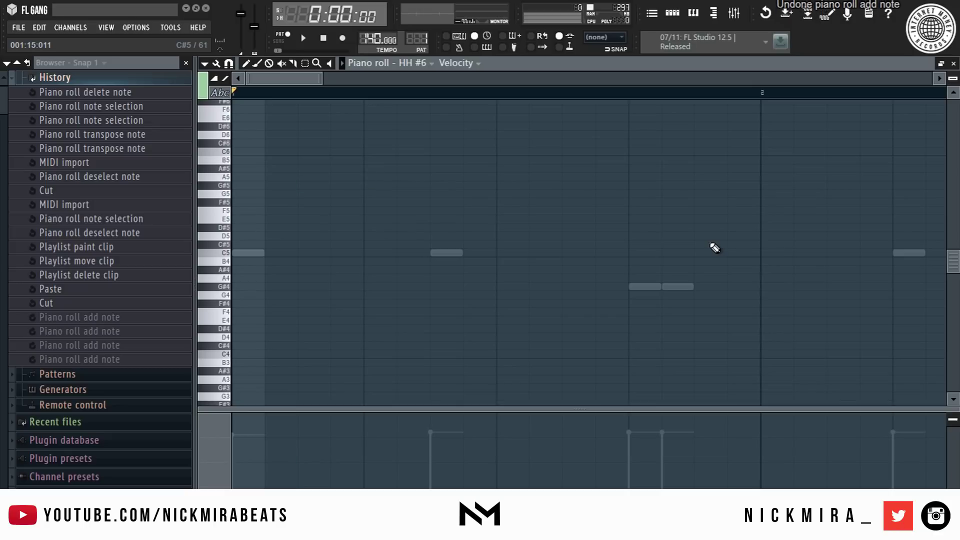
pyautogui.hotkey('ctrl', 'z')
pyautogui.hotkey('ctrl', 'z')
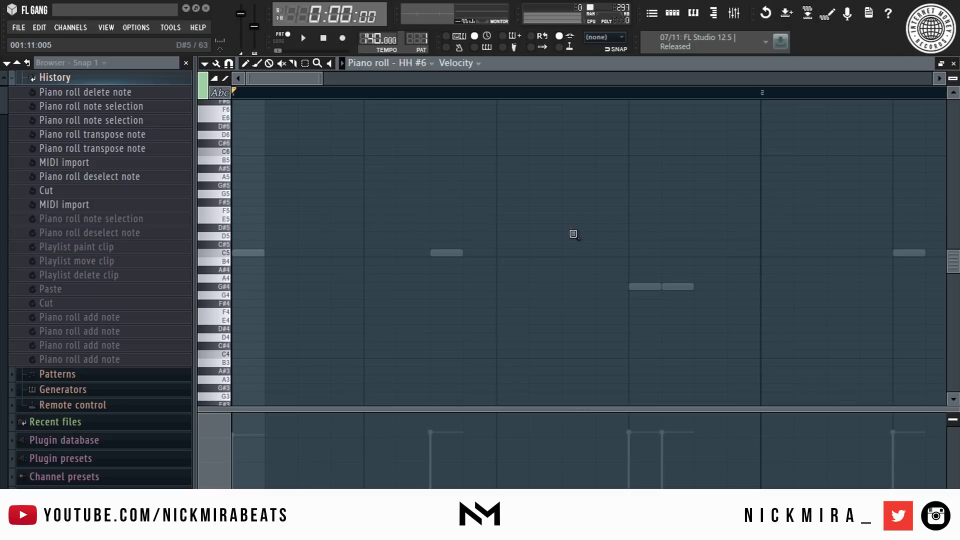
pyautogui.hotkey('ctrl', 'shift', 'z')
pyautogui.hotkey('ctrl', 'shift', 'z')
pyautogui.hotkey('ctrl', 'shift', 'z')
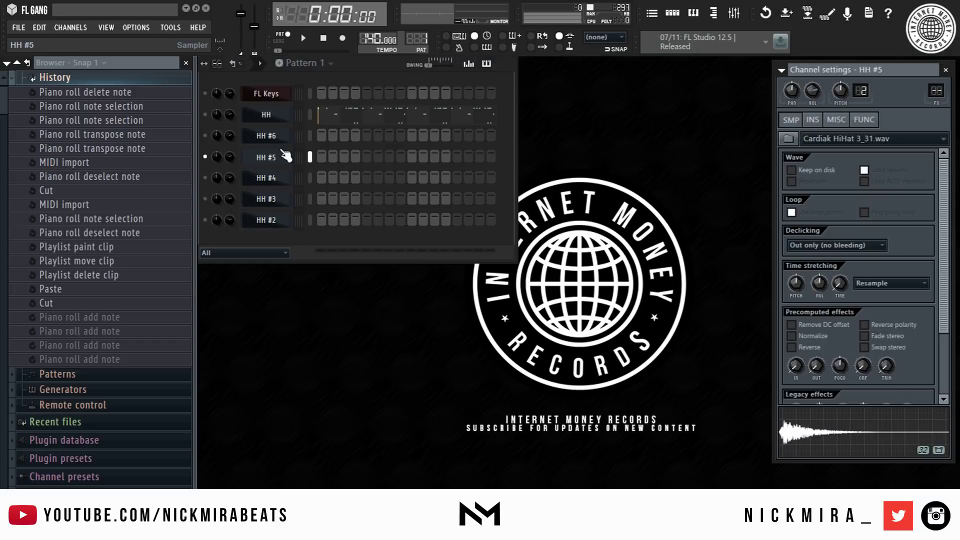
# Move HH #5 so it sits between HH #6 and HH #4 in the rack.
pyautogui.hotkey('alt', 'z')
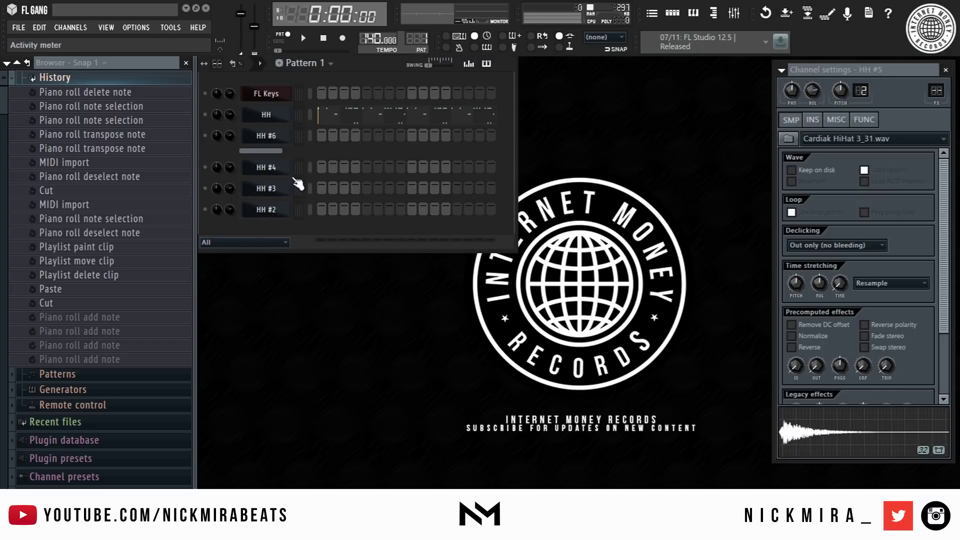
pyautogui.click(267, 153)
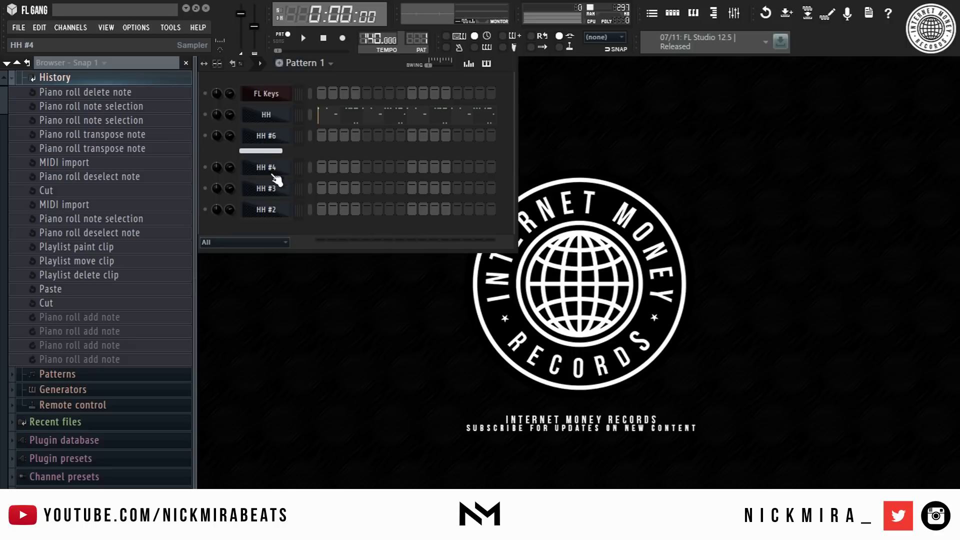
pyautogui.click(282, 168)
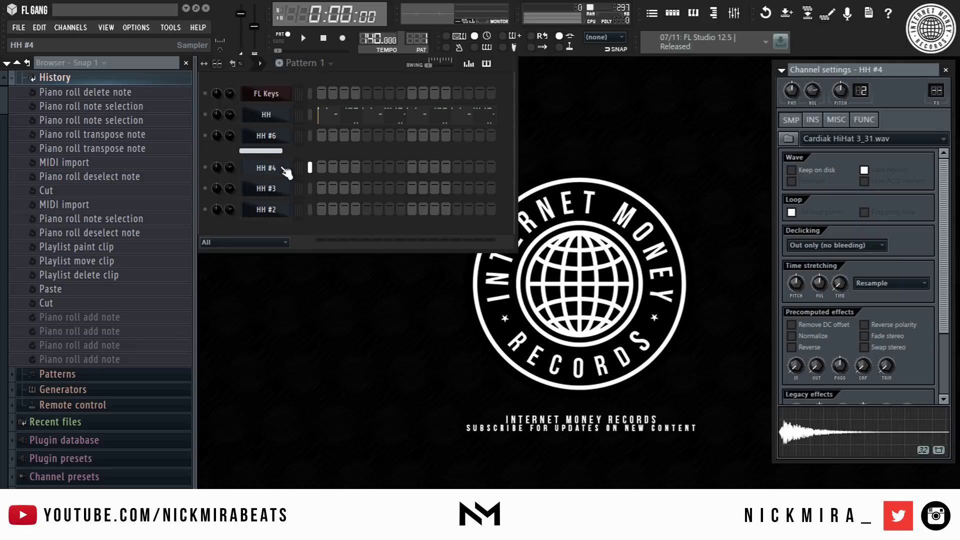
pyautogui.click(263, 155)
pyautogui.moveTo(268, 161); pyautogui.dragTo(268, 159)
# Collapse and re-expand the HH #4 row, then drag-select HH #5 through HH #2.
pyautogui.hotkey('alt', 'z')
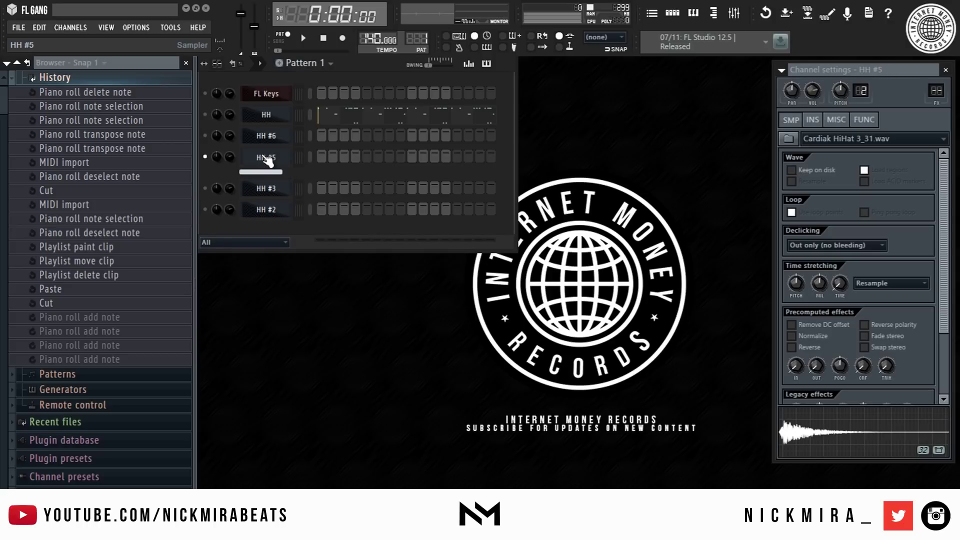
pyautogui.hotkey('alt', 'u')
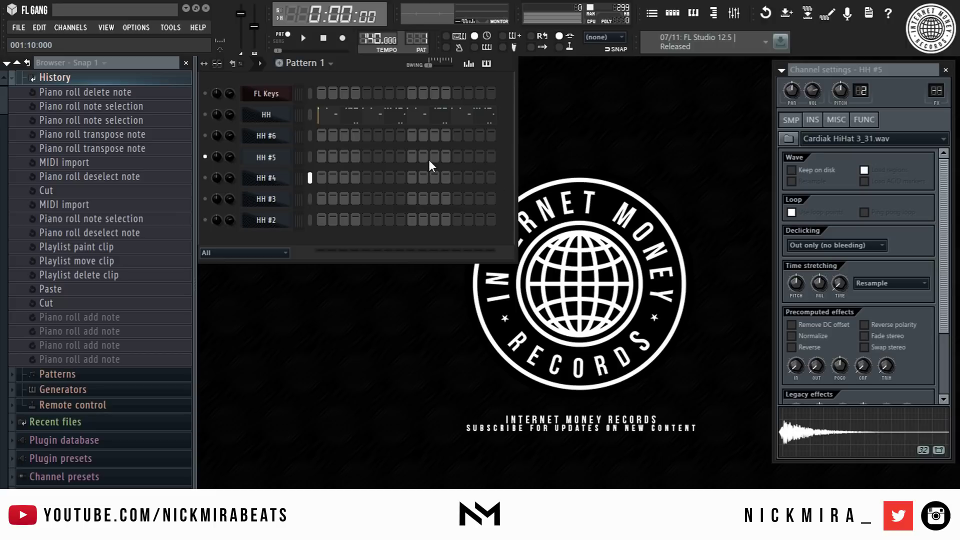
pyautogui.moveTo(310, 157); pyautogui.dragTo(293, 264)
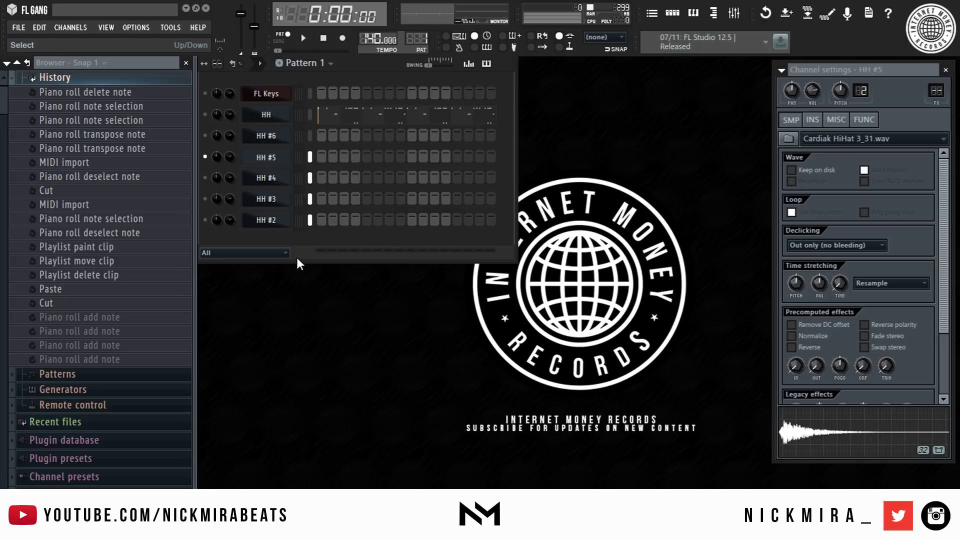
# Group the selected channels under the name 'group 1' using Alt+G.
pyautogui.hotkey('alt', 'g')
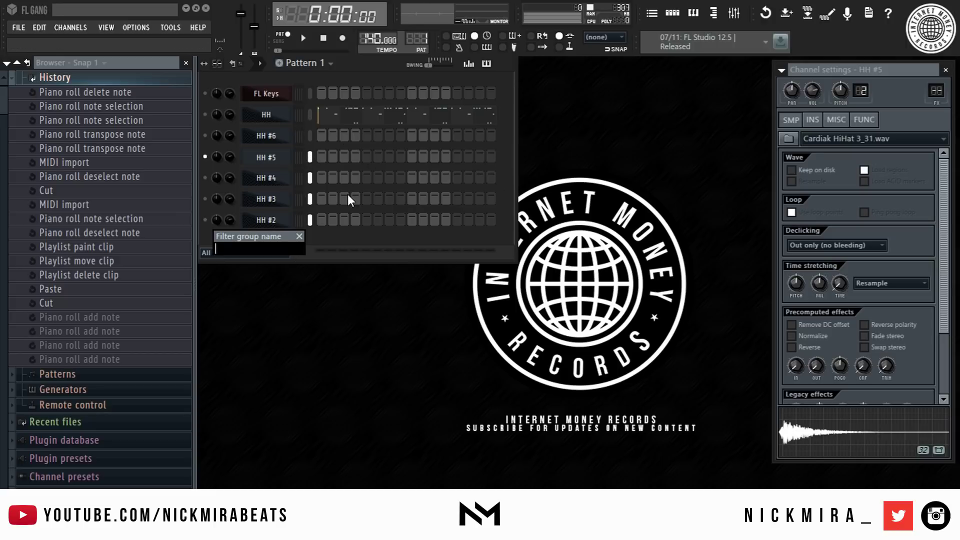
pyautogui.write('group 1')
pyautogui.press('Return')
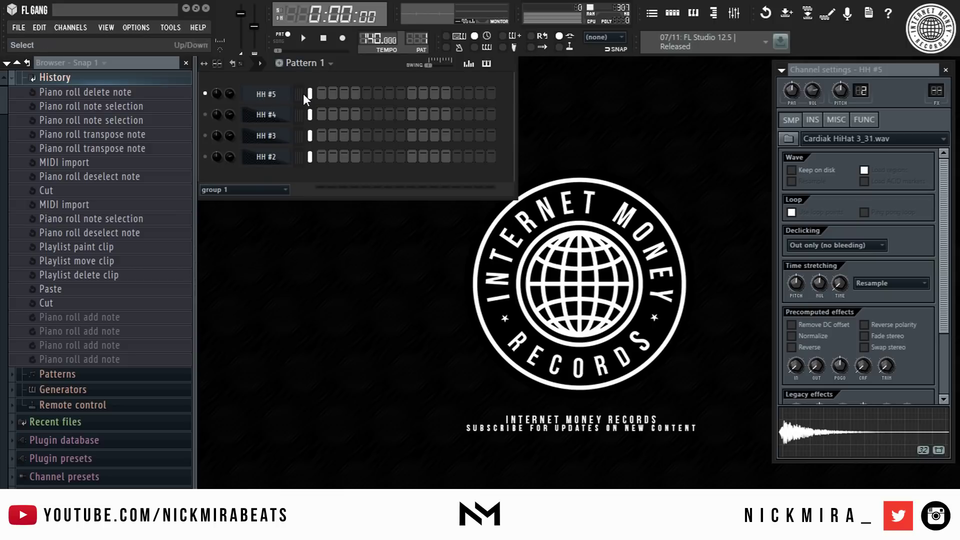
# Set the channel rack's group filter back to All.
pyautogui.click(328, 61)
pyautogui.click(328, 62)
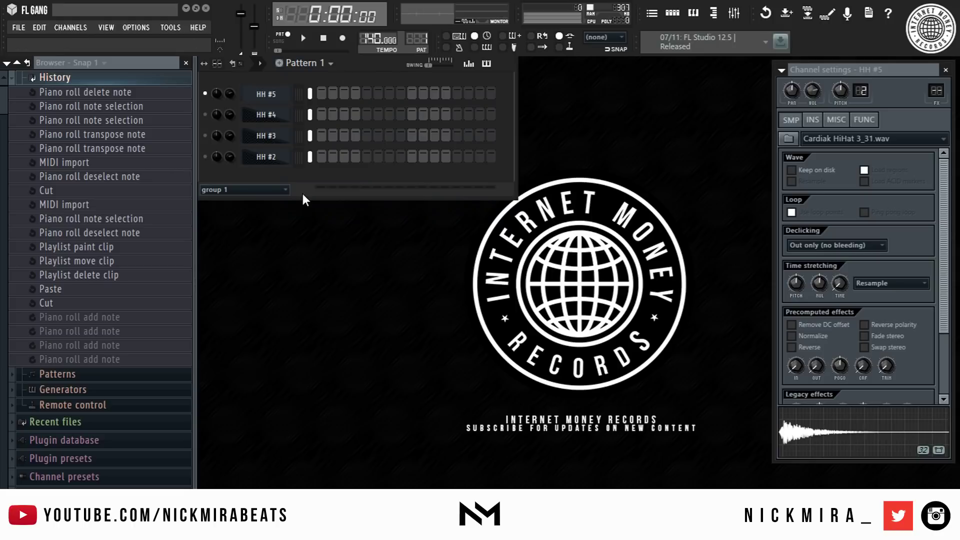
pyautogui.click(251, 191)
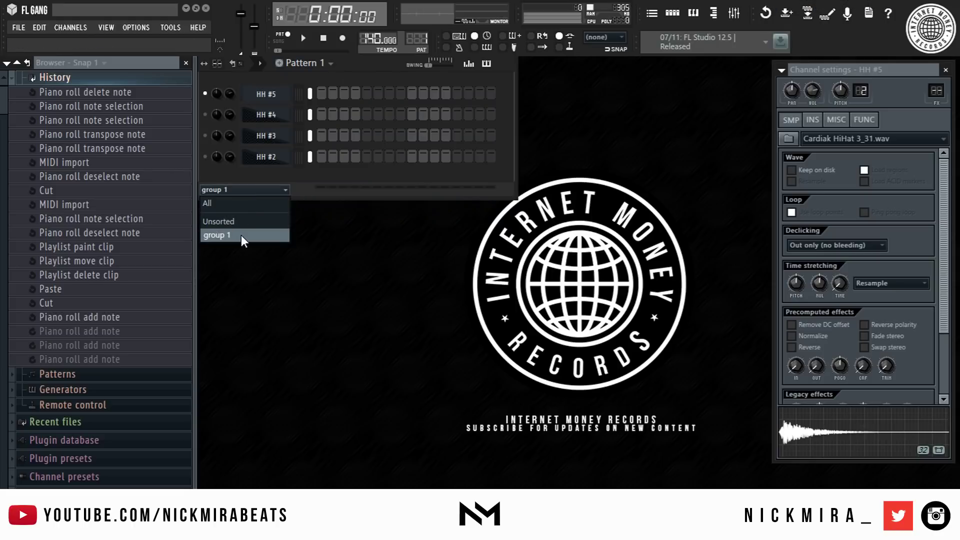
pyautogui.click(229, 205)
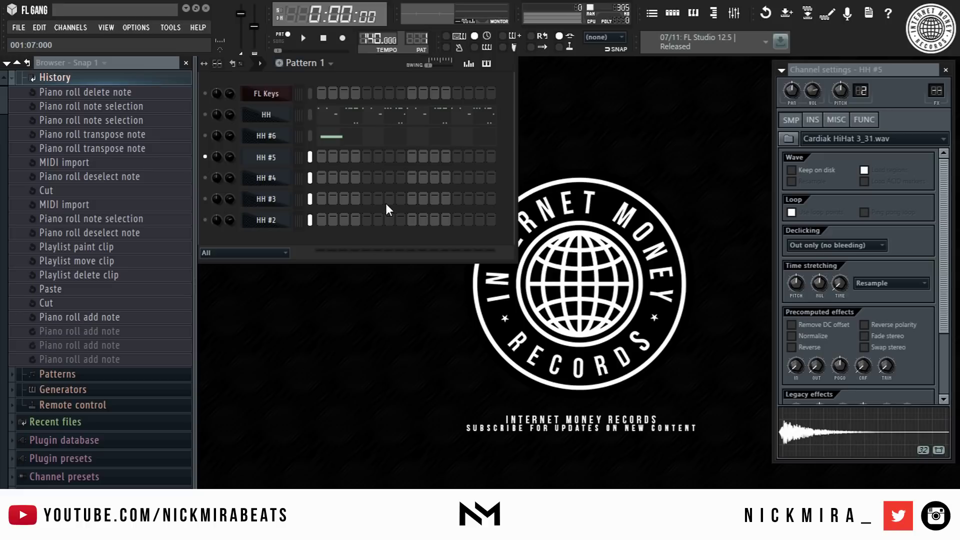
# Move the channel selection up and down the rack and cycle channel groups with Page Down.
pyautogui.press('Up')
pyautogui.press('Up')
pyautogui.press('Up')
pyautogui.press('Down')
pyautogui.press('Down')
pyautogui.press('Down')
pyautogui.press('Down')
pyautogui.press('Up')
pyautogui.press('Up')
pyautogui.press('Down')
pyautogui.press('Down')
pyautogui.press('Up')
pyautogui.press('Up')
pyautogui.press('Up')
pyautogui.press('Up')
pyautogui.press('Down')
pyautogui.press('Down')
pyautogui.press('pagedown')
pyautogui.press('pagedown')
pyautogui.press('pagedown')
pyautogui.press('pagedown')
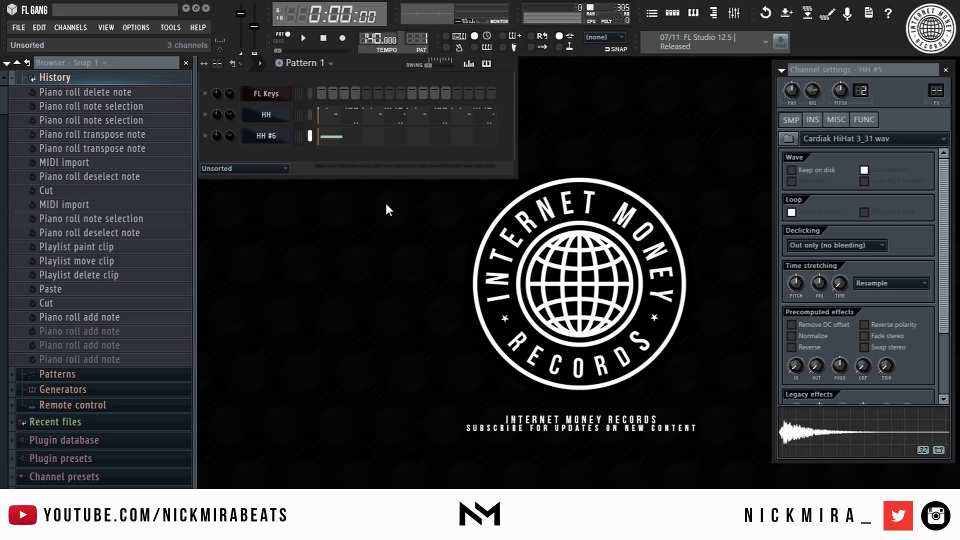
pyautogui.press('pagedown')
pyautogui.press('pagedown')
pyautogui.press('pagedown')
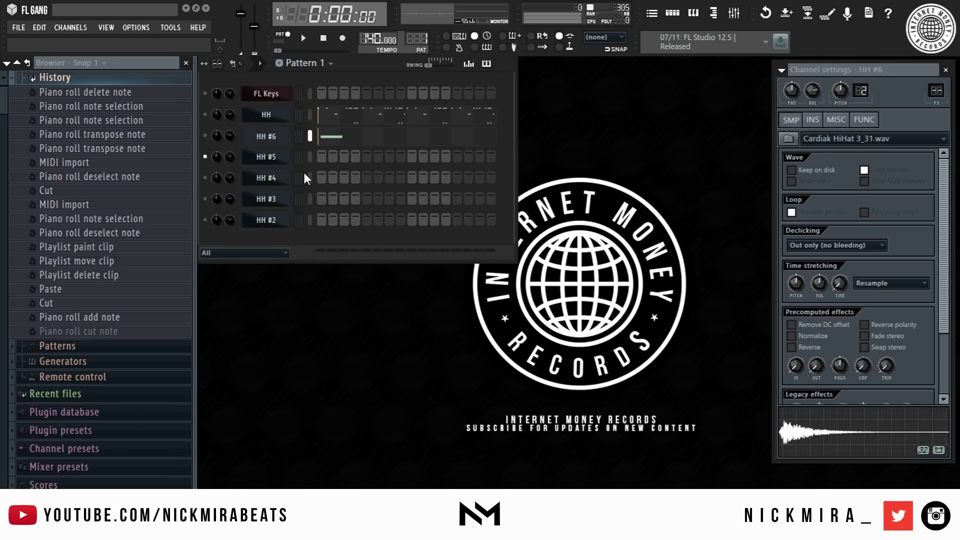
# Cut HH #6's piano-roll notes and switch to Pattern 2, then back to Pattern 1.
pyautogui.hotkey('ctrl', 'x')
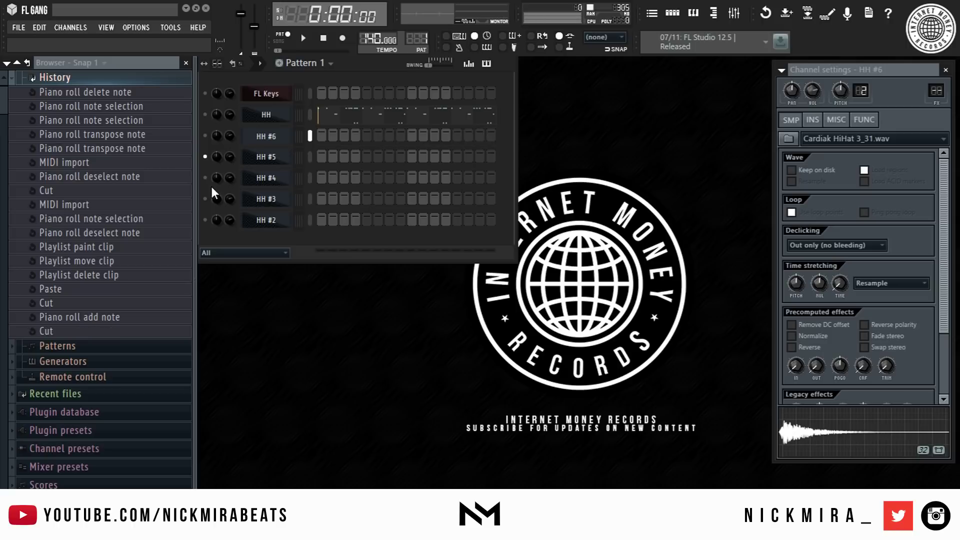
pyautogui.press('F4')
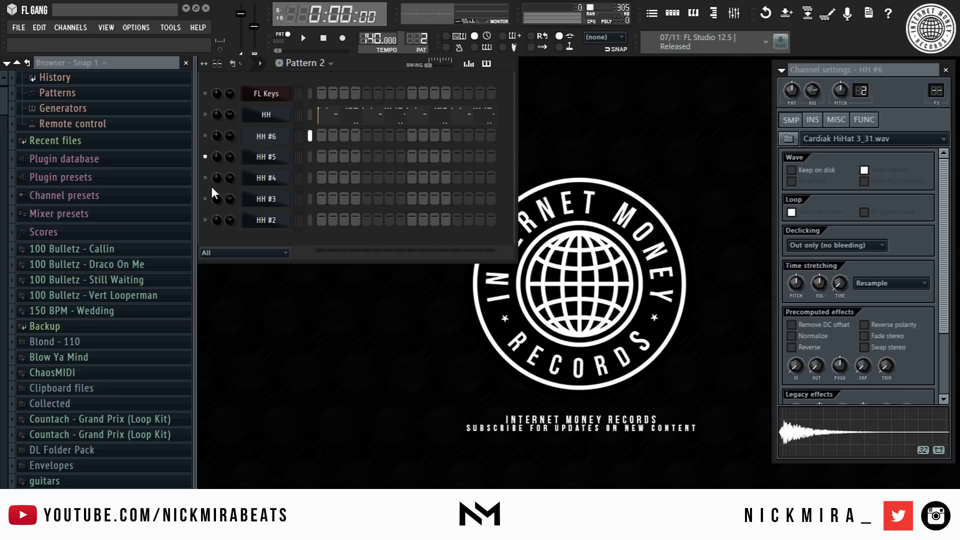
pyautogui.click(312, 64)
pyautogui.click(313, 76)
# Fill all 16 of HH #6's steps in Pattern 1 and view them in the piano roll.
pyautogui.click(316, 66)
pyautogui.click(315, 90)
pyautogui.click(313, 66)
pyautogui.click(314, 77)
pyautogui.moveTo(310, 135)
pyautogui.mouseDown()
pyautogui.moveTo(339, 134)
pyautogui.moveTo(292, 130)
pyautogui.moveTo(495, 135)
pyautogui.mouseUp()
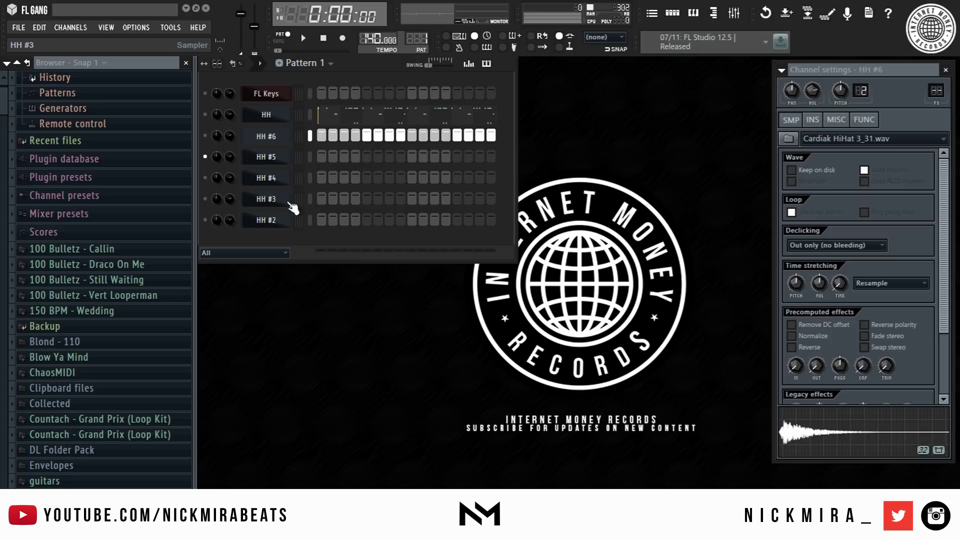
pyautogui.press('F7')
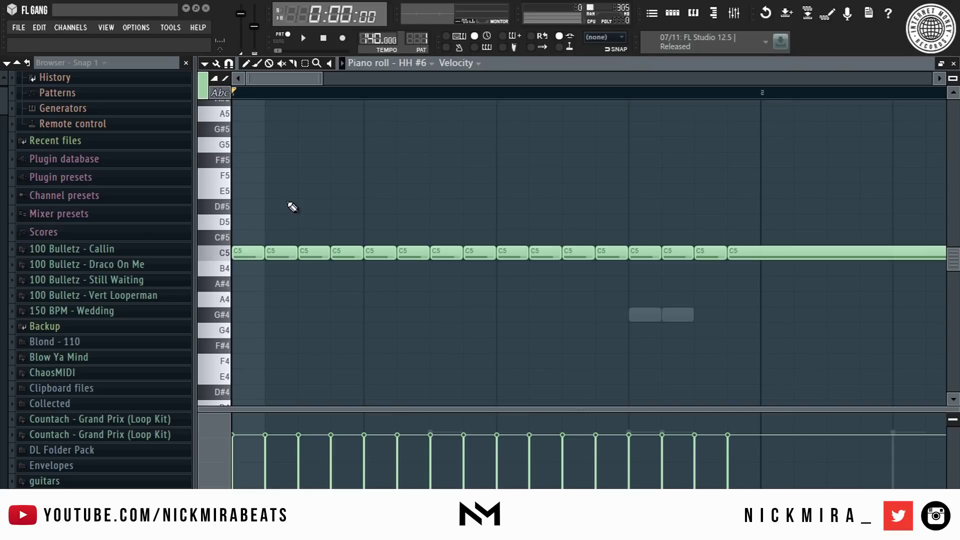
# Undo and restore the notes, preview the Alt+R randomizer, then open HH #6's keyboard editor.
pyautogui.hotkey('ctrl', 'z')
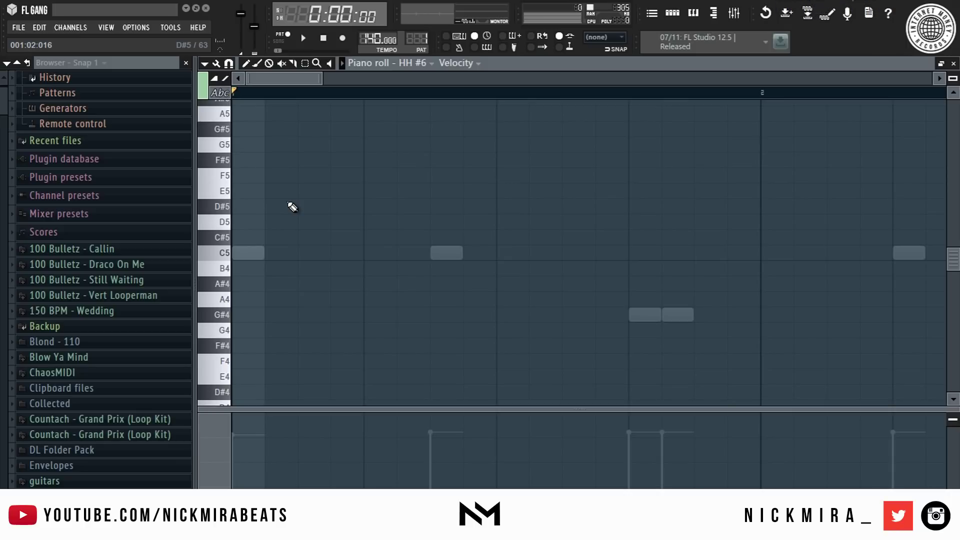
pyautogui.hotkey('ctrl', 'z')
pyautogui.hotkey('alt', 'r')
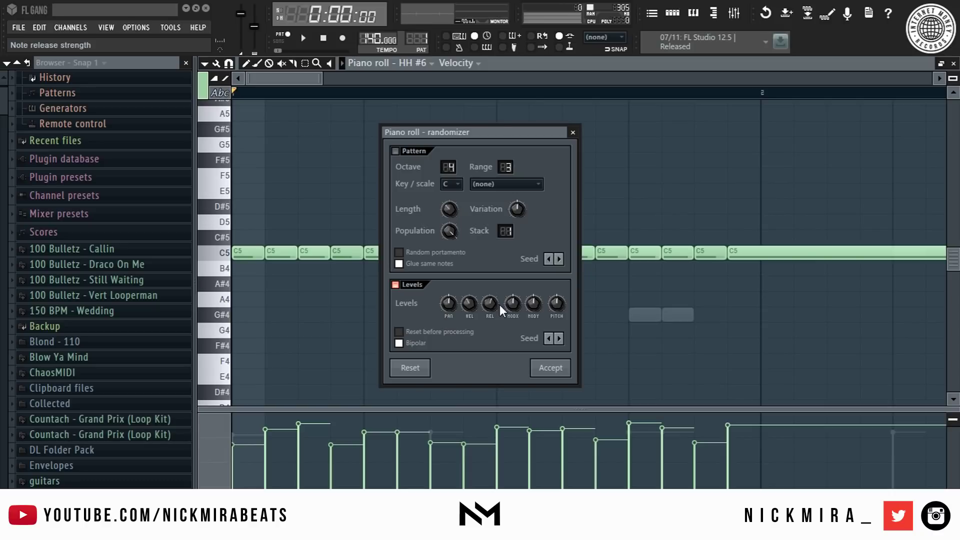
pyautogui.click(513, 305)
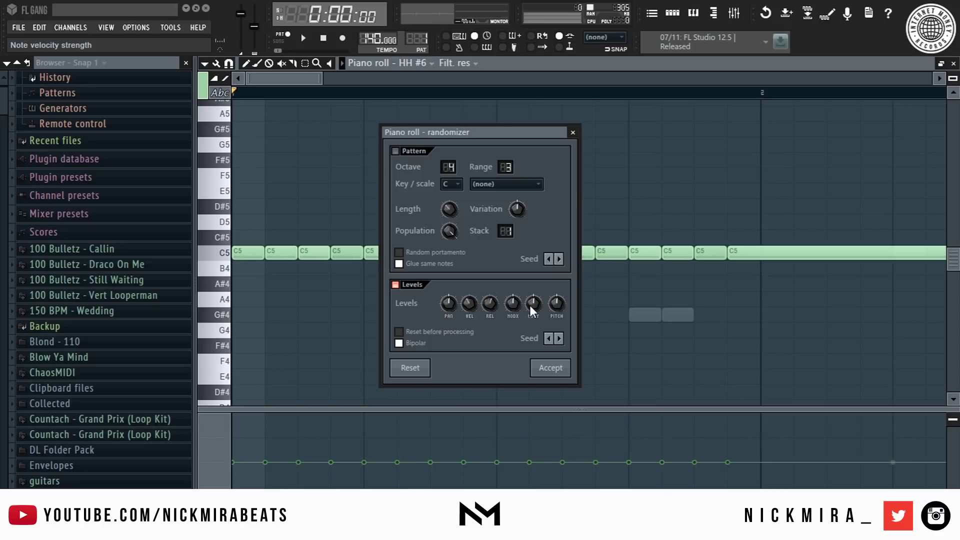
pyautogui.press('Escape')
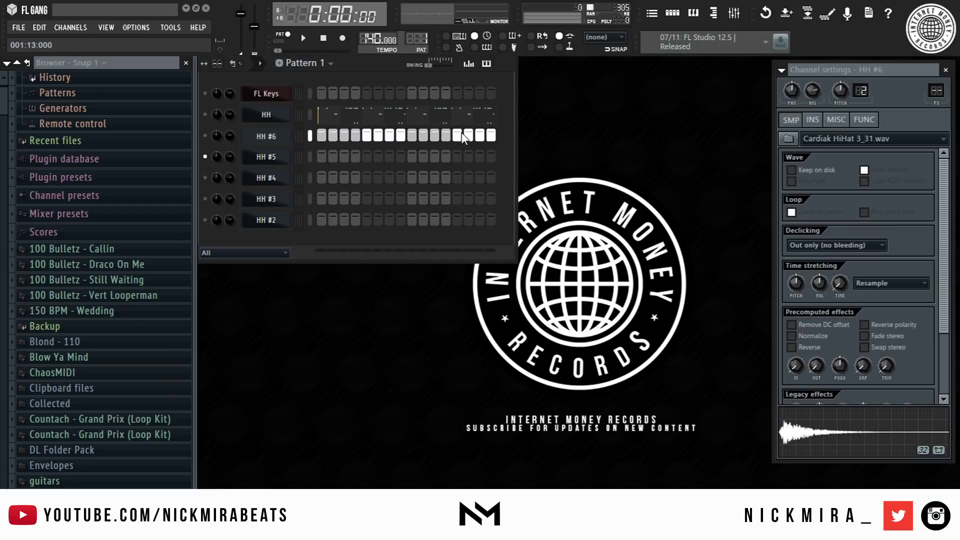
pyautogui.press('k')
pyautogui.press('k')
pyautogui.press('k')
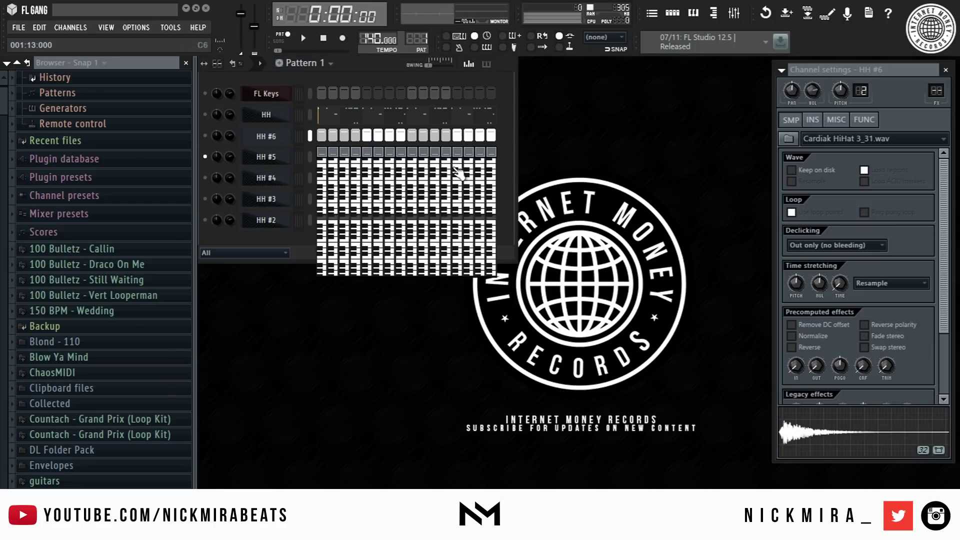
# Hide HH #6's keyboard note editor and velocity graph in the Channel rack.
pyautogui.press('k')
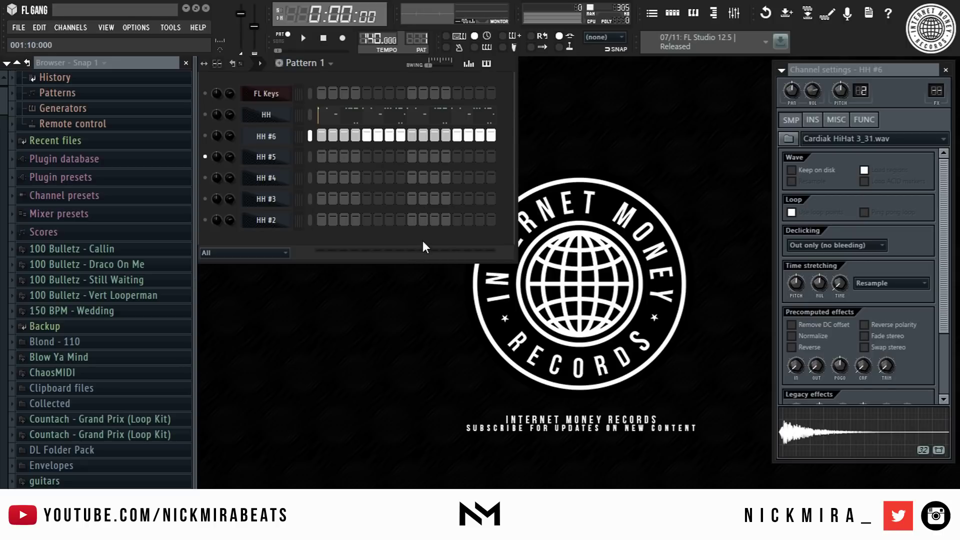
pyautogui.press('g')
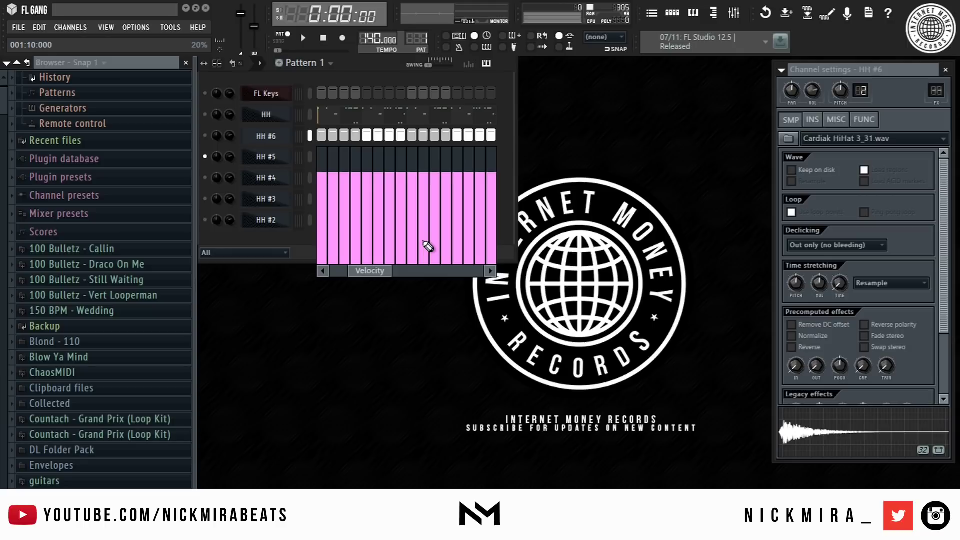
pyautogui.press('g')
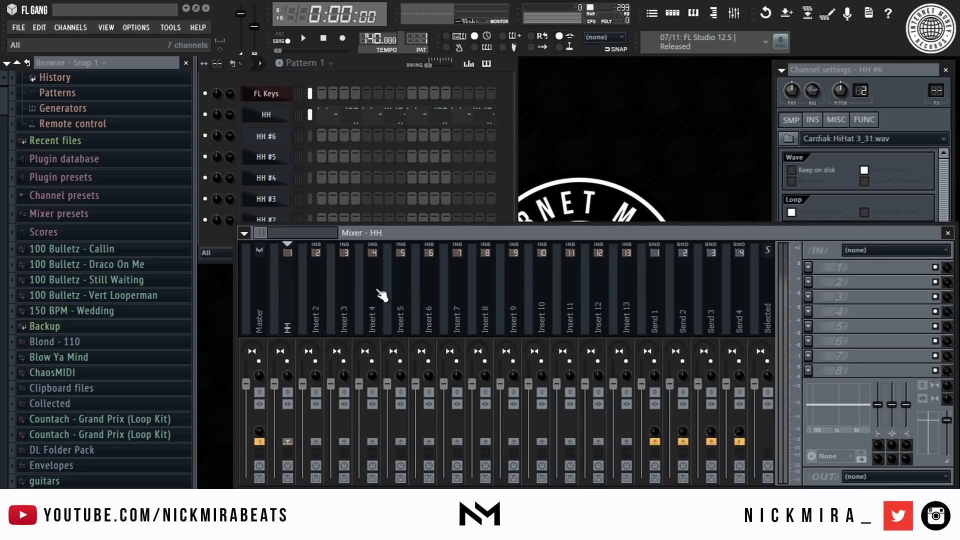
# Route the HH #5 channel to the next free mixer insert.
pyautogui.click(311, 178)
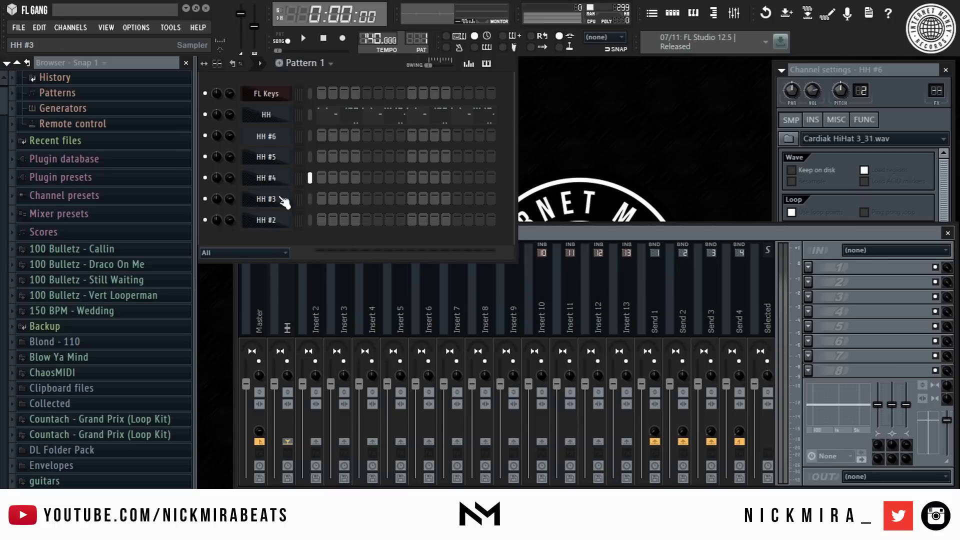
pyautogui.click(288, 297)
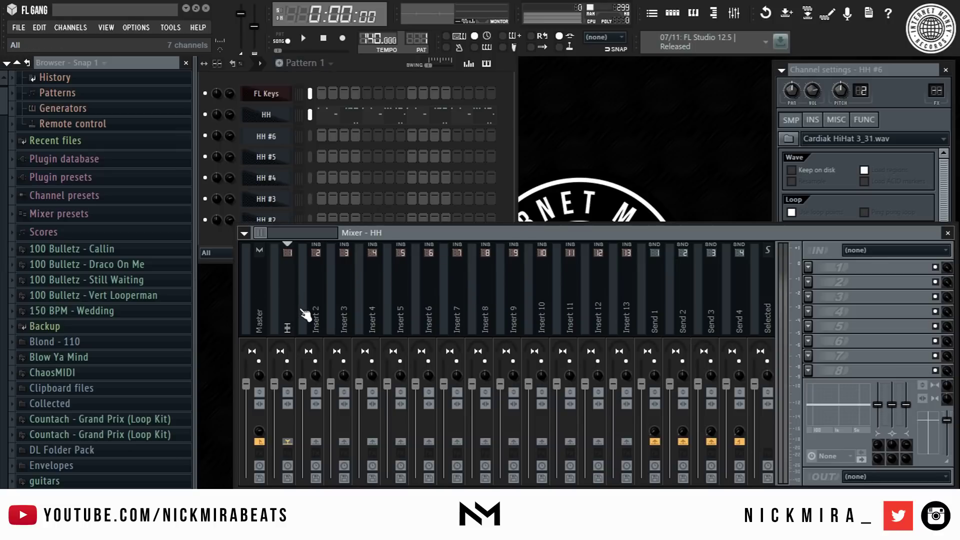
pyautogui.click(289, 77)
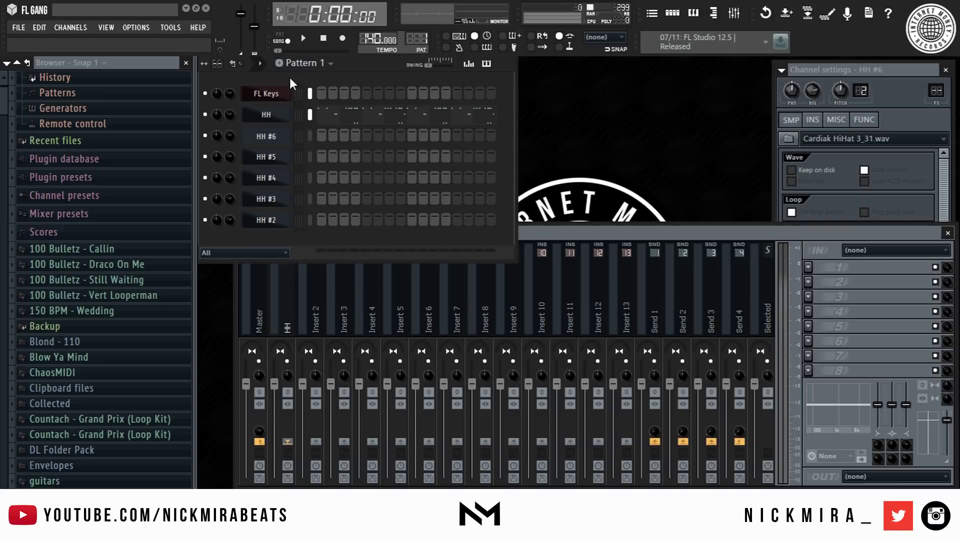
pyautogui.click(278, 307)
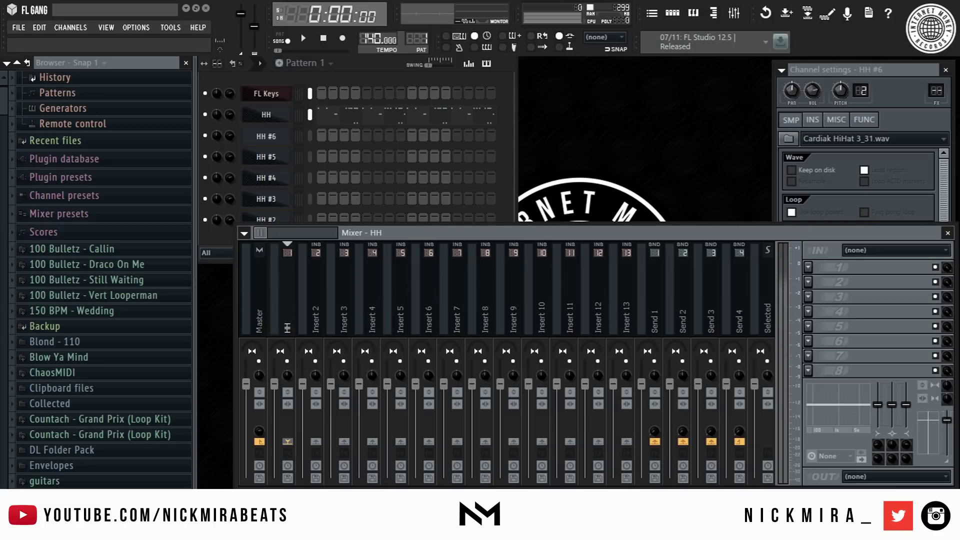
pyautogui.click(266, 157)
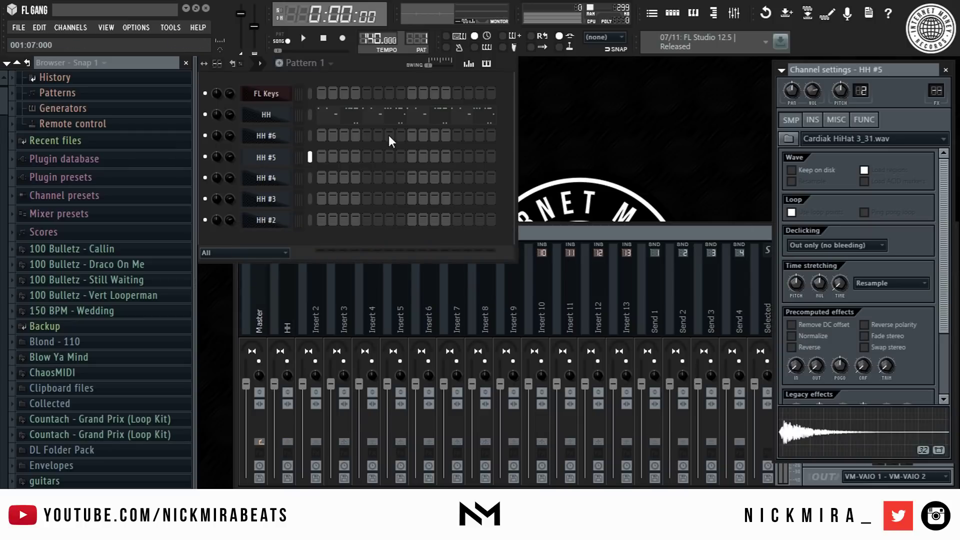
pyautogui.click(266, 158)
pyautogui.hotkey('ctrl', 'l')
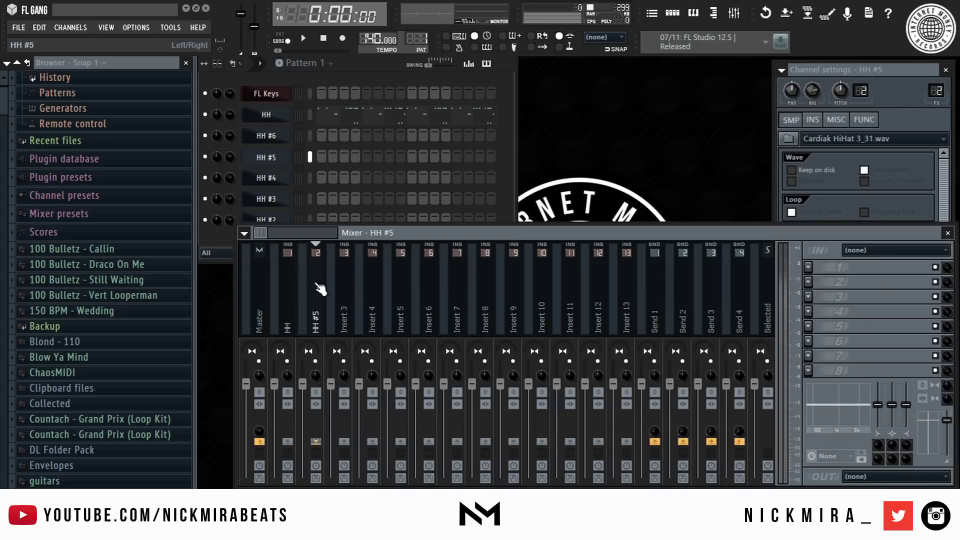
# Route the HH #6 channel to mixer insert 3.
pyautogui.click(338, 274)
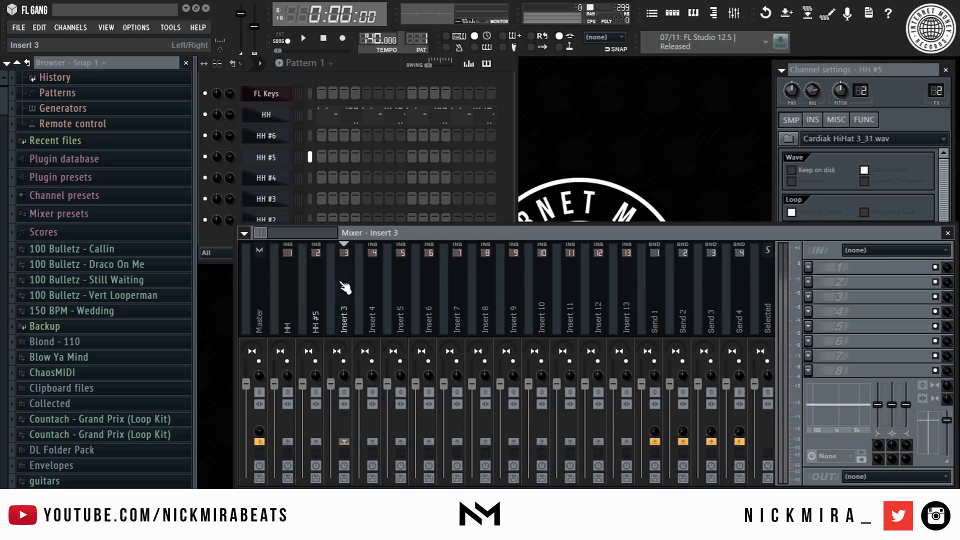
pyautogui.click(309, 135)
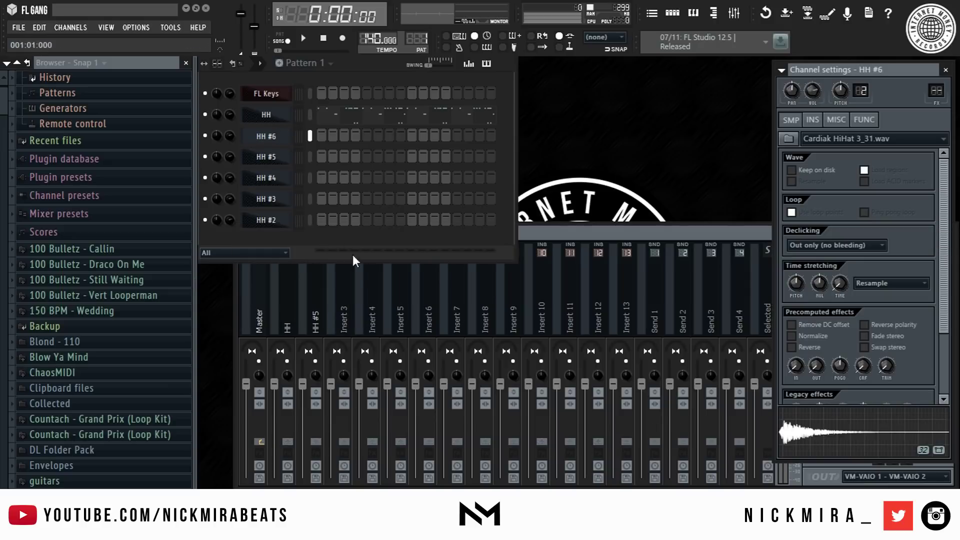
pyautogui.click(349, 294)
pyautogui.hotkey('ctrl', 'l')
# Select channels HH through HH #2 together and step through the mixer inserts back to HH.
pyautogui.click(299, 325)
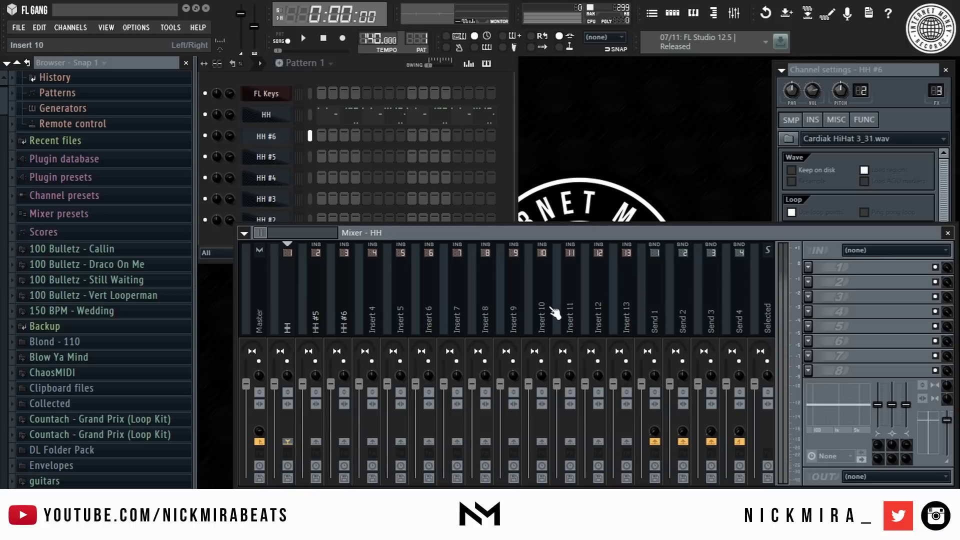
pyautogui.moveTo(311, 116); pyautogui.dragTo(310, 220)
pyautogui.click(283, 308)
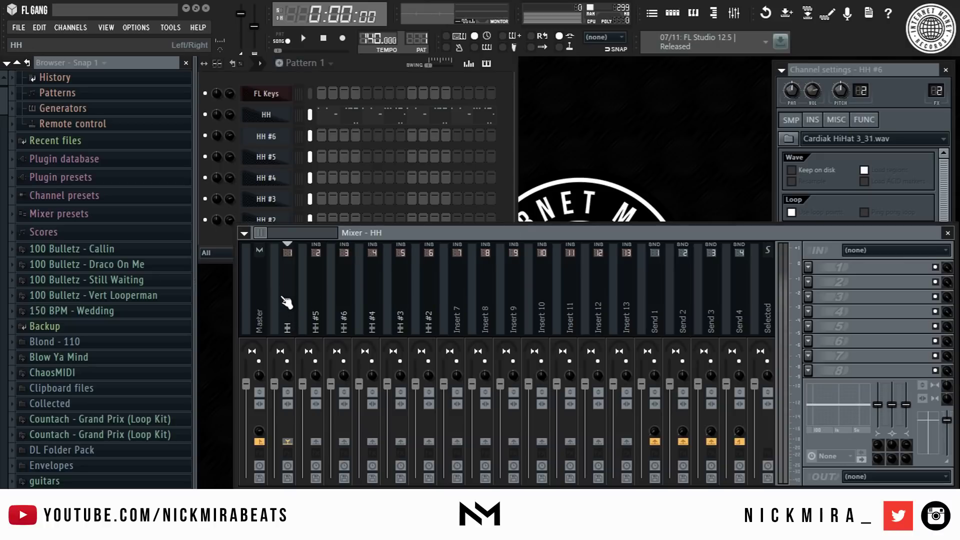
pyautogui.moveTo(282, 298); pyautogui.dragTo(253, 302)
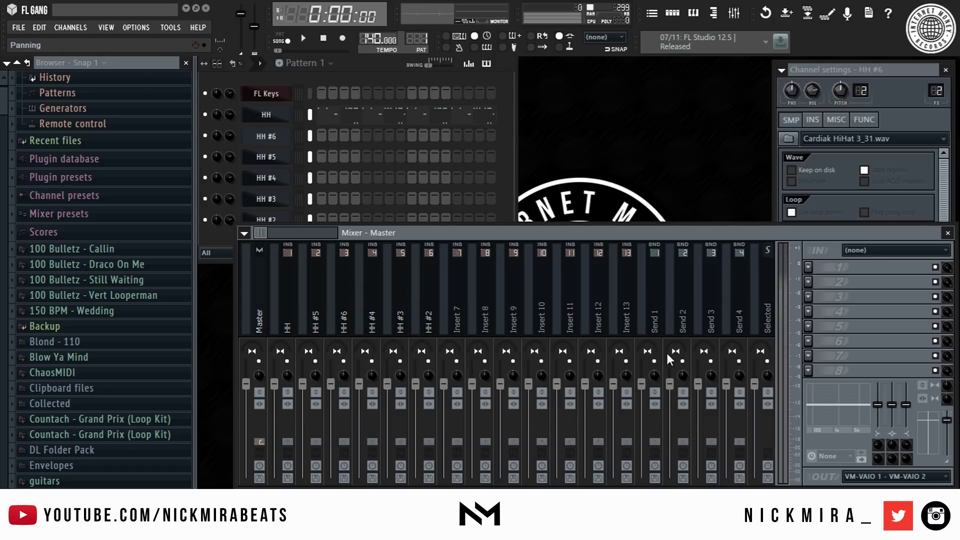
pyautogui.click(296, 279)
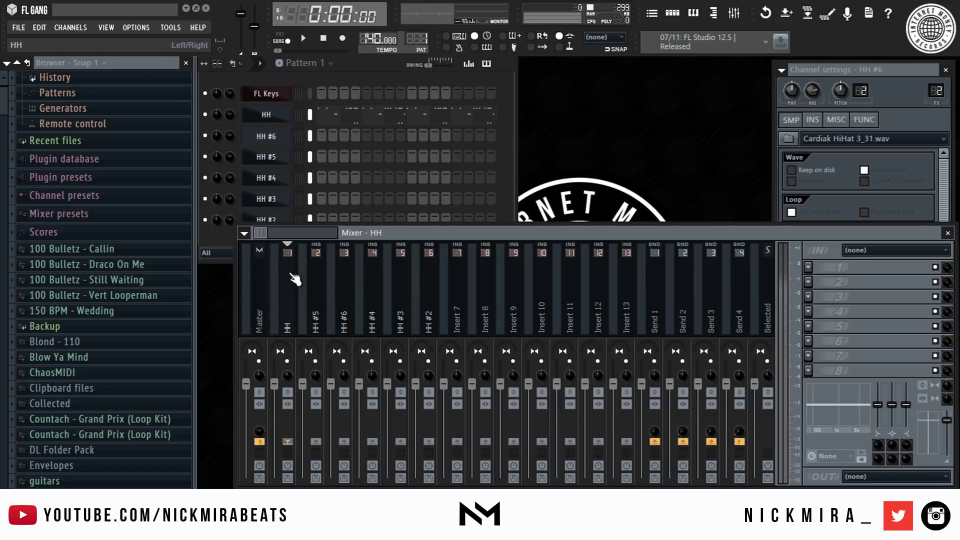
# Rename mixer insert 1 to 'Hihat' and play the song to hear the hi-hats.
pyautogui.doubleClick(295, 279)
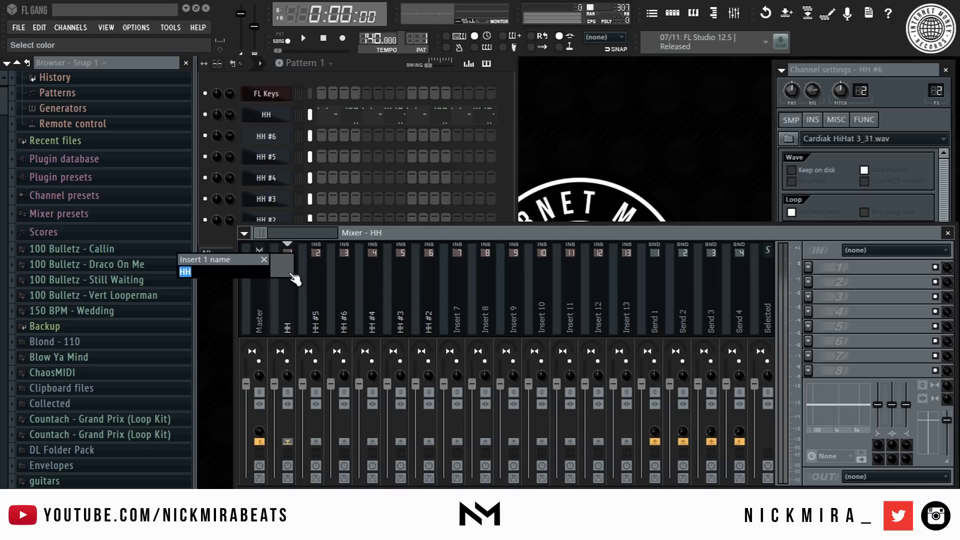
pyautogui.write('Hihat')
pyautogui.press('Return')
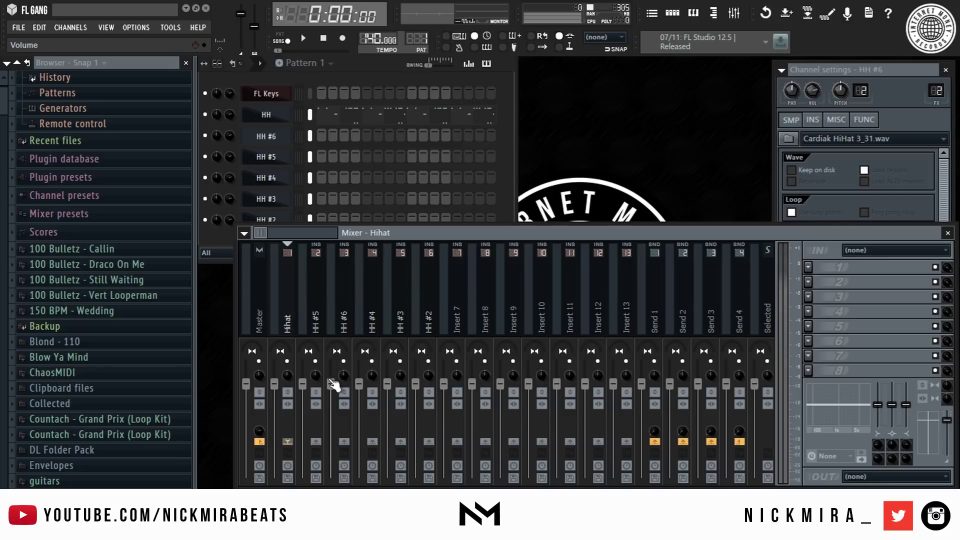
pyautogui.press('space')
pyautogui.press('space')
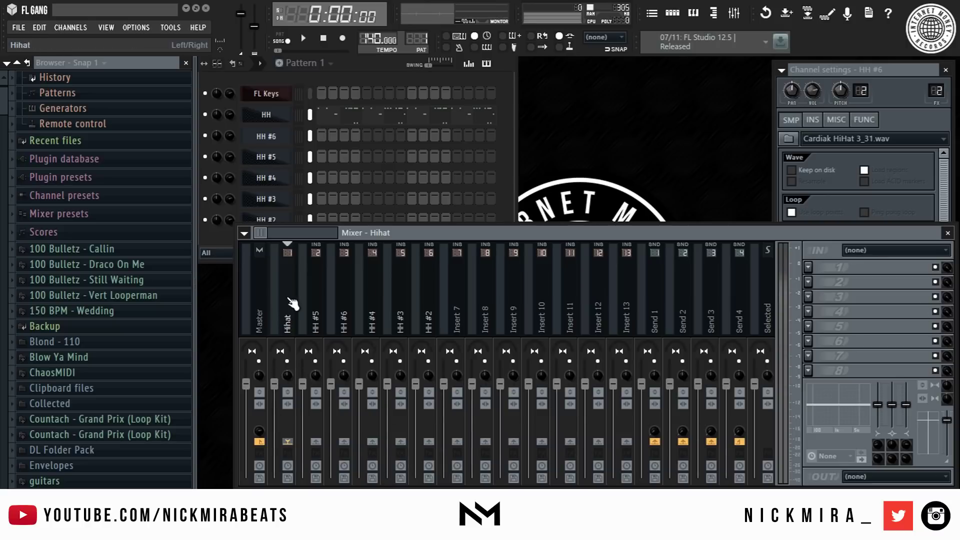
# Arm the Hihat insert for disk recording and return to the mixer.
pyautogui.click(290, 479)
pyautogui.click(652, 14)
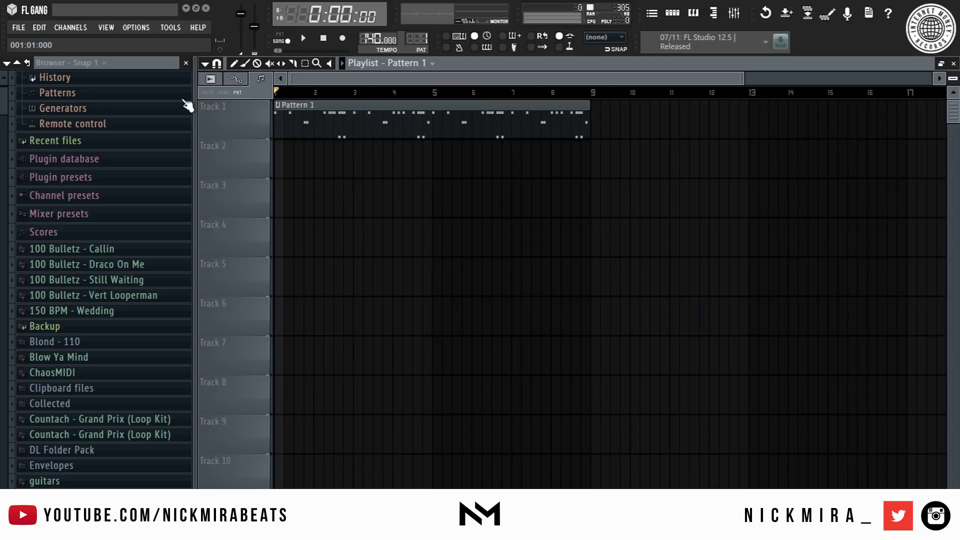
pyautogui.press('F5')
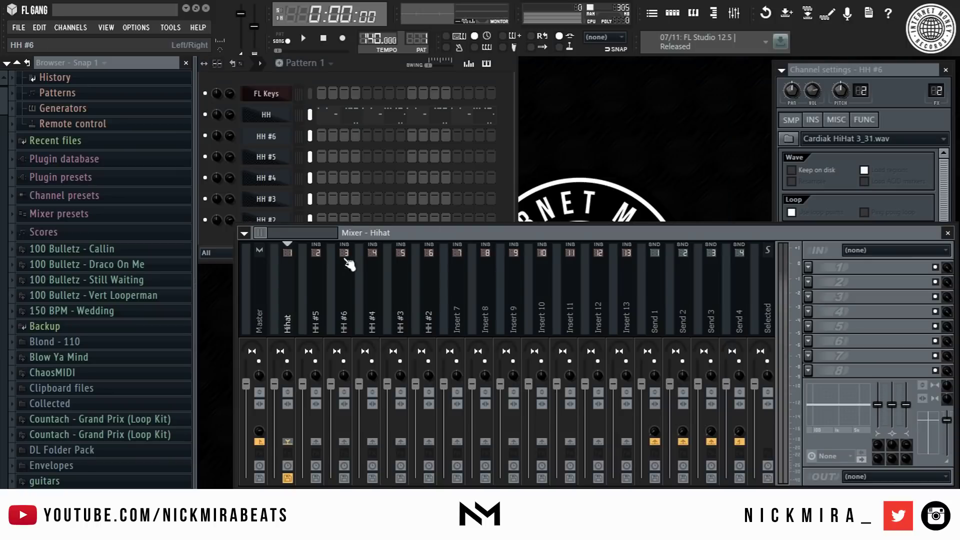
# Render the armed Hihat insert to audio and show the rendered clip in the playlist.
pyautogui.hotkey('alt', 'r')
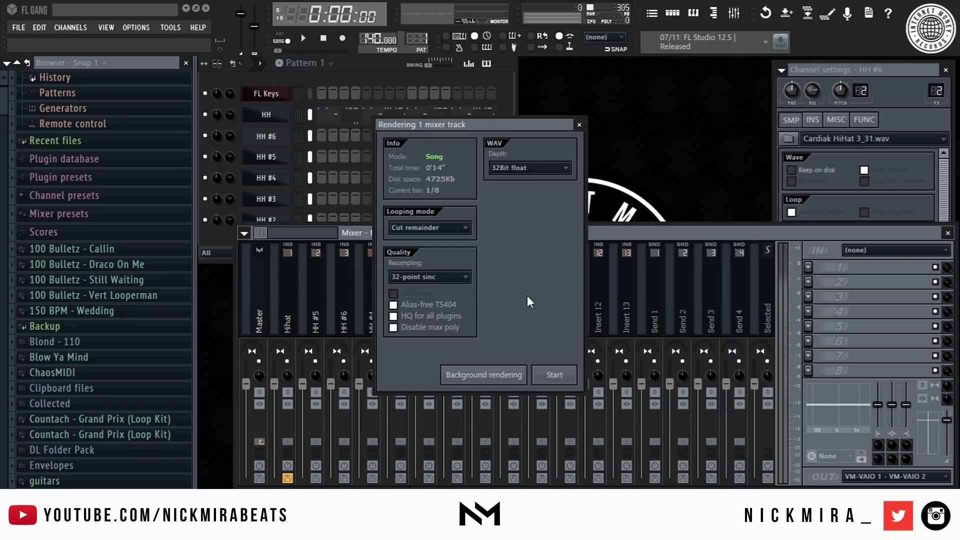
pyautogui.click(554, 374)
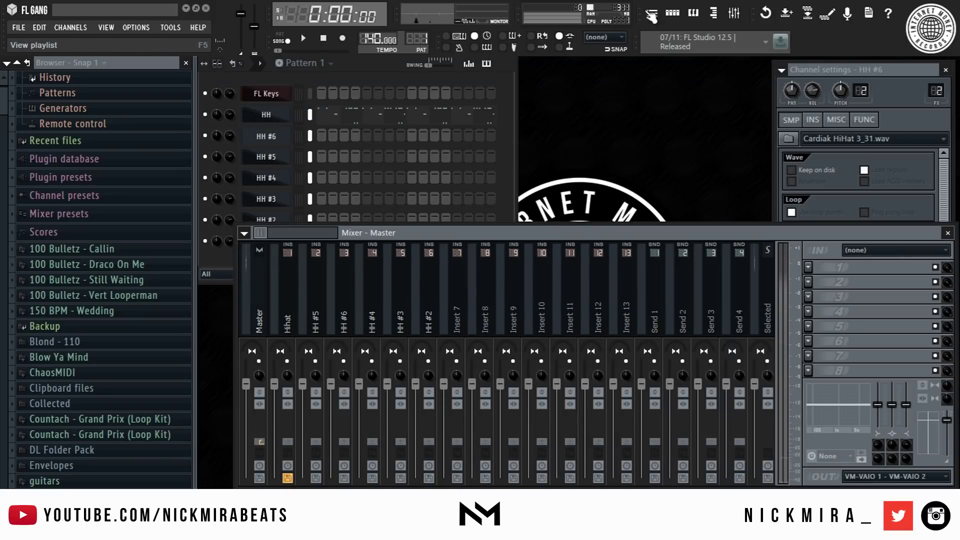
pyautogui.press('F5')
# Solo the hi-hat audio track and play the song.
pyautogui.rightClick(261, 137)
pyautogui.click(248, 154)
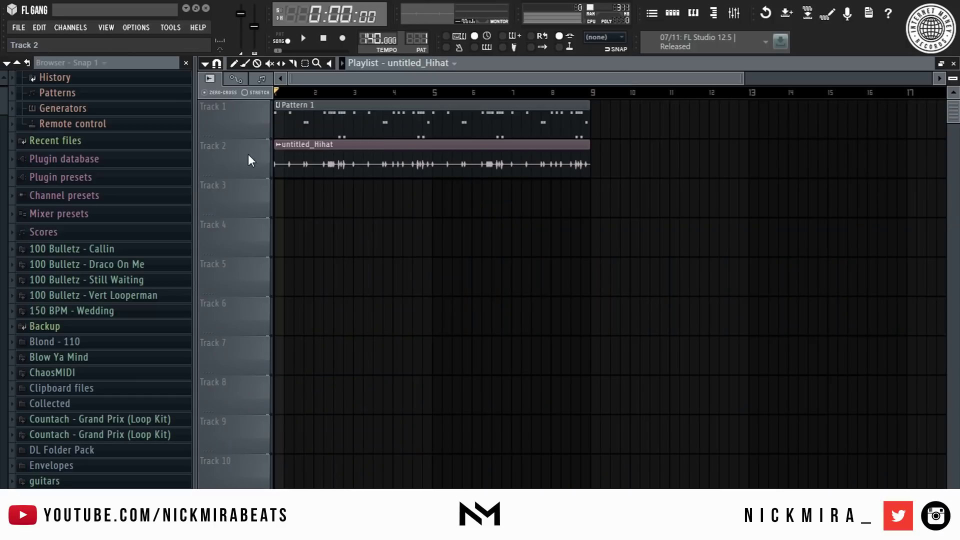
pyautogui.rightClick(268, 175)
pyautogui.press('space')
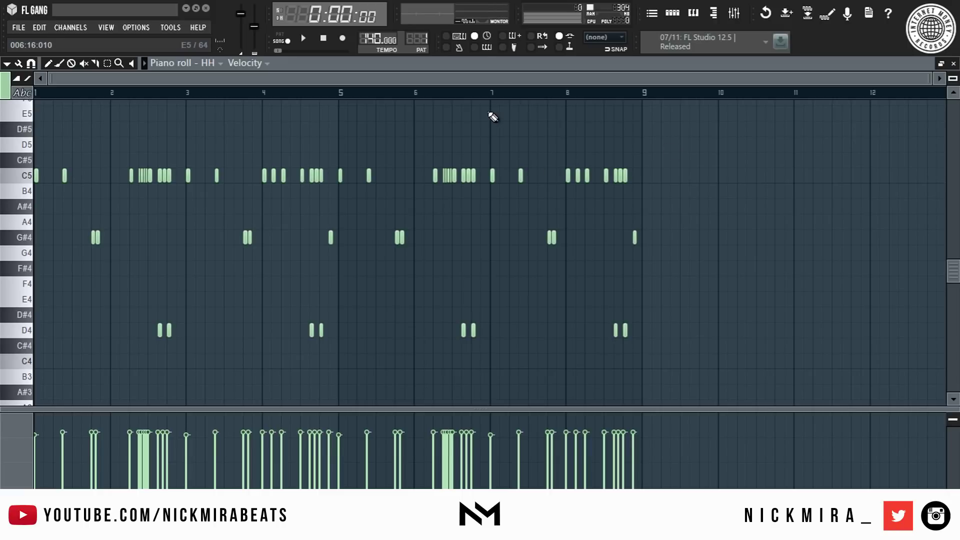
# Paint a run of C5 notes past bar 9, undo it, and cut a slice line near bar 10.
pyautogui.moveTo(655, 175); pyautogui.dragTo(794, 178)
pyautogui.hotkey('ctrl', 'z')
pyautogui.moveTo(758, 132)
pyautogui.mouseDown()
pyautogui.moveTo(765, 260)
pyautogui.moveTo(767, 165)
pyautogui.moveTo(781, 307)
pyautogui.moveTo(701, 150)
pyautogui.moveTo(799, 279)
pyautogui.moveTo(789, 231)
pyautogui.moveTo(790, 246)
pyautogui.mouseUp()
pyautogui.press('p')
# Select all the hi-hat notes, then box-select a group and clear the selection.
pyautogui.moveTo(739, 137); pyautogui.dragTo(36, 367)
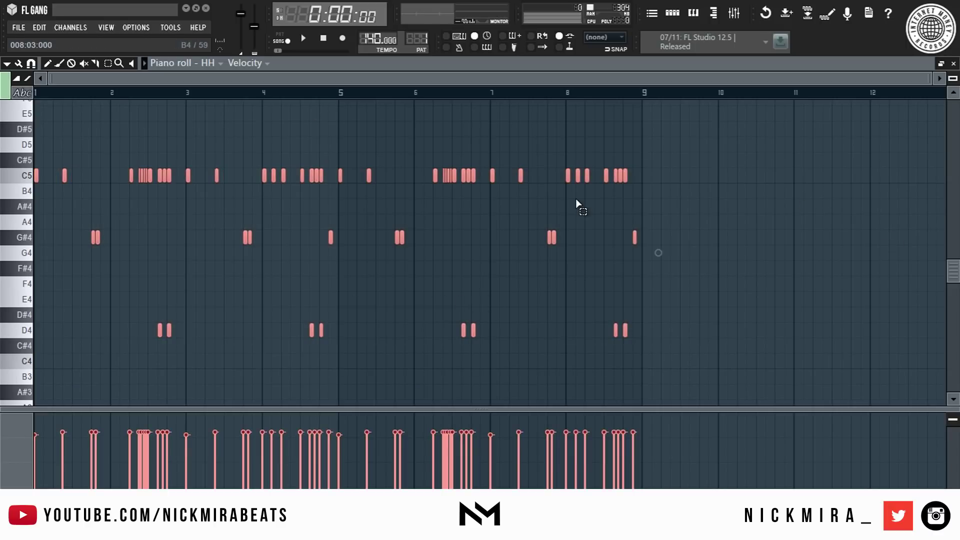
pyautogui.rightClick(712, 160)
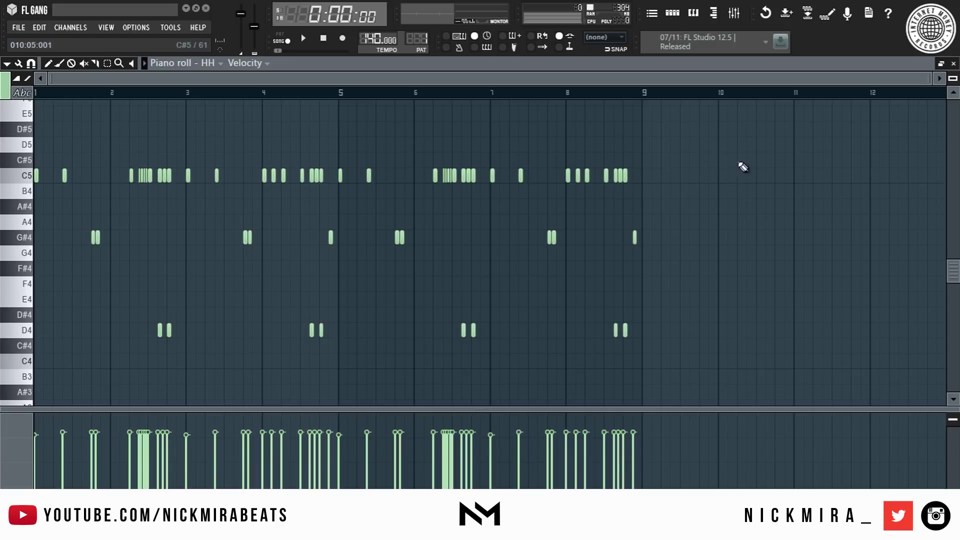
pyautogui.moveTo(759, 123); pyautogui.dragTo(1, 340)
pyautogui.scroll(1, 771, 262)
pyautogui.click(730, 302)
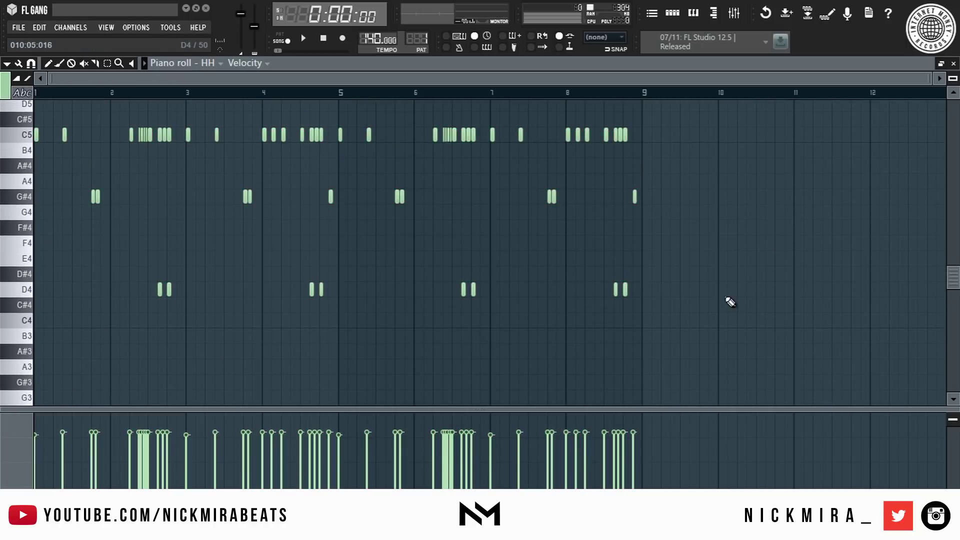
# Place a long A5 test note after bar 8.
pyautogui.scroll(10, 637, 193)
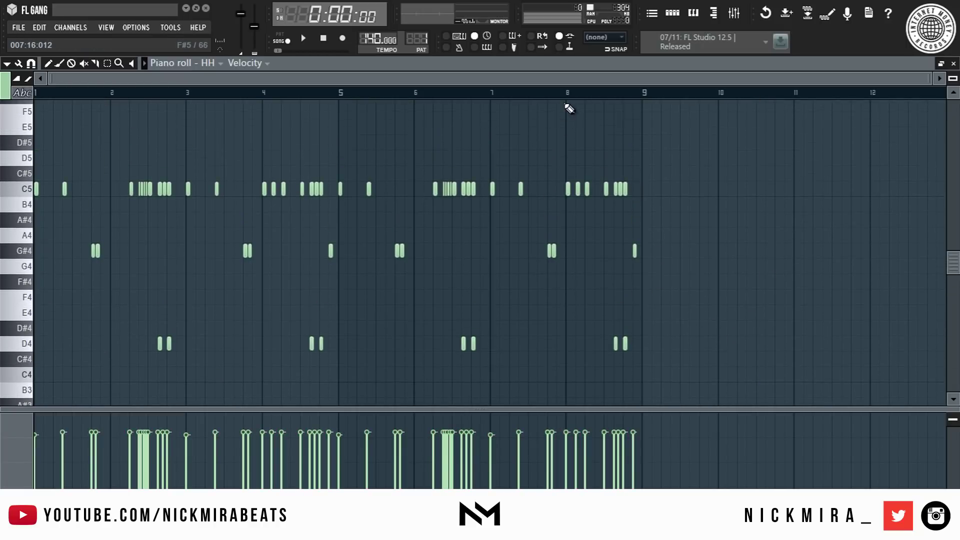
pyautogui.scroll(3, 602, 172)
pyautogui.scroll(-4, 602, 172)
pyautogui.click(570, 227)
# Add long G5 and D#5 notes, then delete all three long test notes.
pyautogui.click(686, 259)
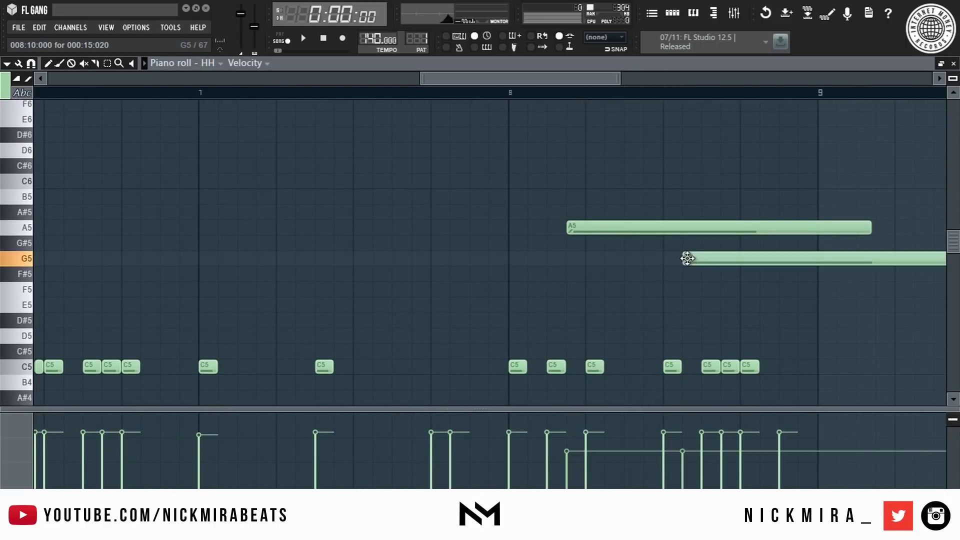
pyautogui.click(639, 320)
pyautogui.rightClick(772, 232)
pyautogui.rightClick(780, 259)
pyautogui.rightClick(807, 320)
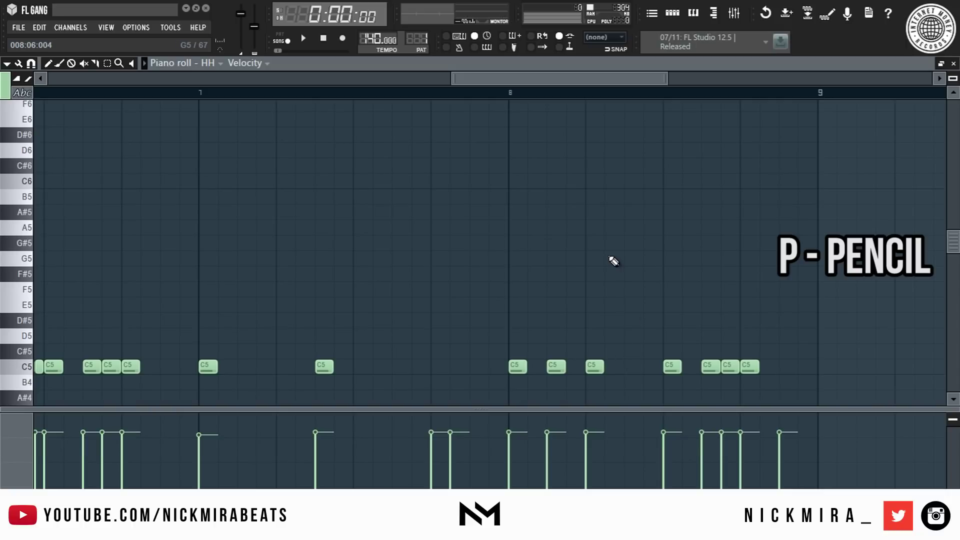
# Scrub through the hi-hat notes and zoom in on the C5 to G#4 notes around bars 6–7.
pyautogui.scroll(-4, 530, 95)
pyautogui.press('y')
pyautogui.moveTo(462, 200); pyautogui.dragTo(454, 302)
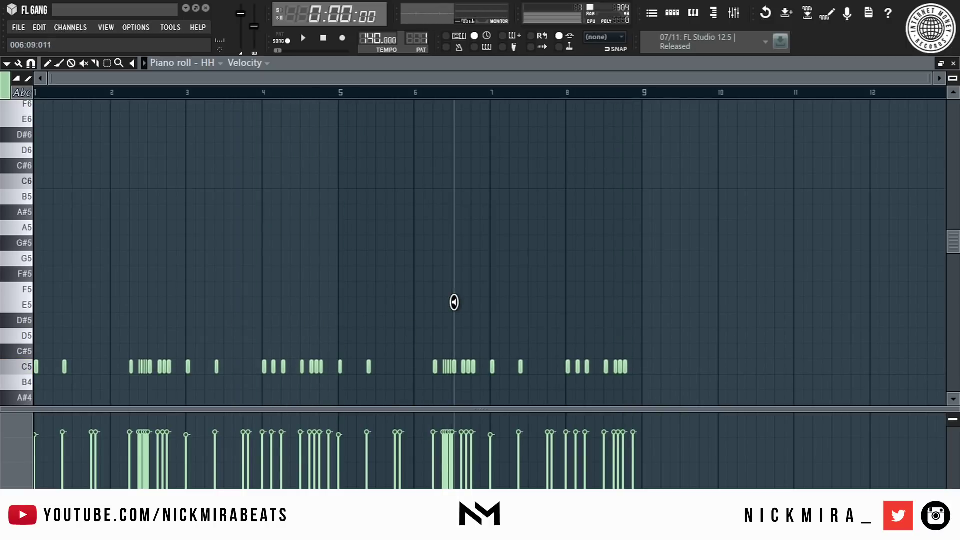
pyautogui.scroll(-2, 414, 253)
pyautogui.moveTo(429, 251); pyautogui.dragTo(529, 343)
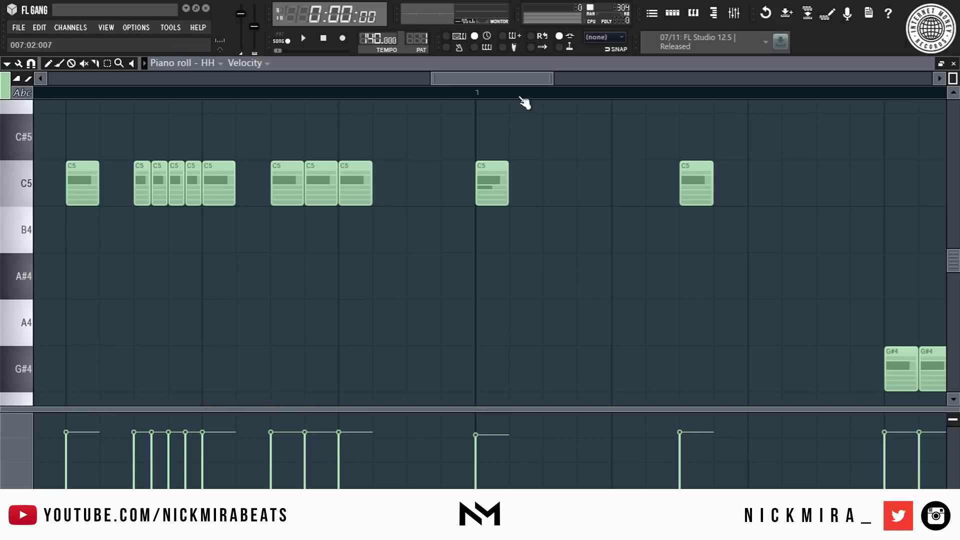
pyautogui.scroll(-5, 527, 97)
pyautogui.scroll(-2, 500, 220)
pyautogui.scroll(5, 488, 210)
pyautogui.keyDown('ctrl'); pyautogui.rightClick(518, 226); pyautogui.keyUp('ctrl')
pyautogui.moveTo(417, 171); pyautogui.dragTo(665, 242)
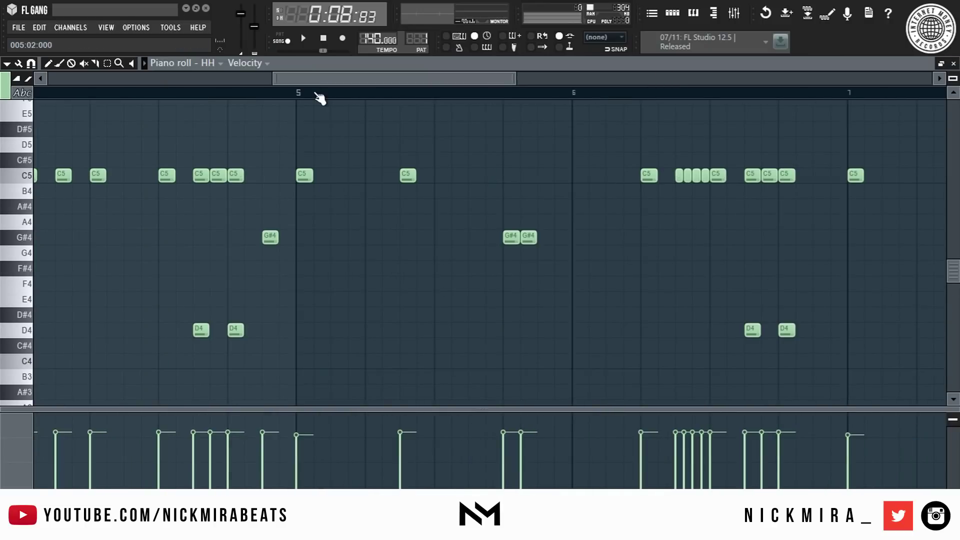
pyautogui.scroll(-4, 319, 97)
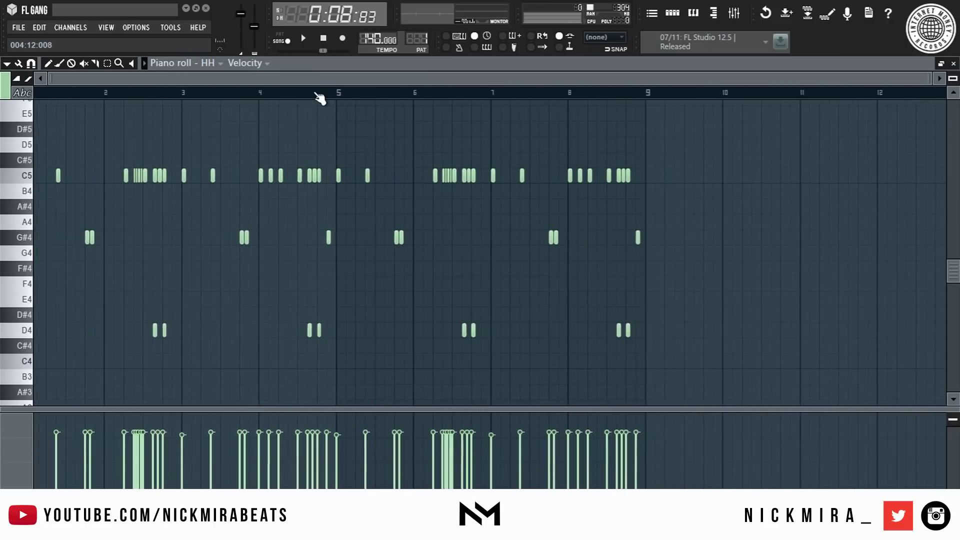
pyautogui.scroll(5, 356, 97)
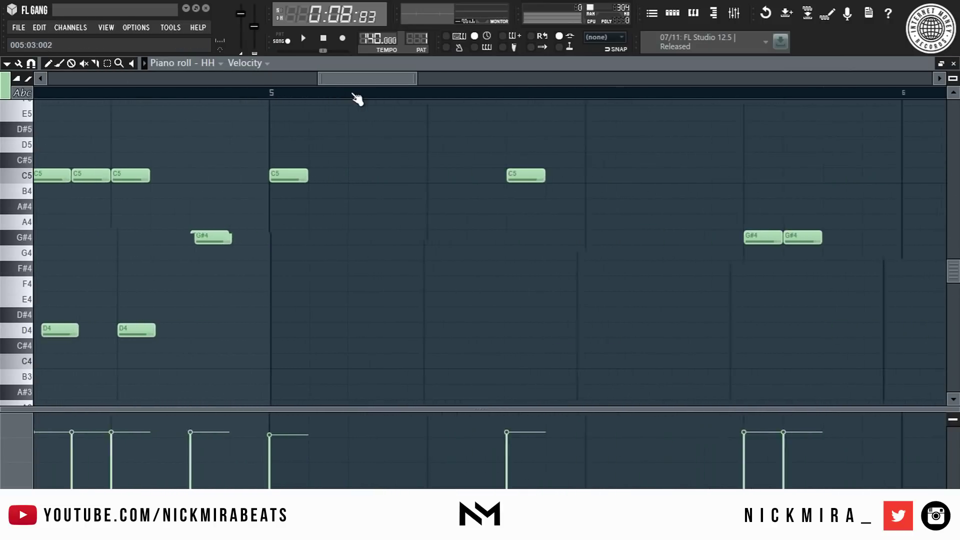
# Move the C5 hi-hat near bar 5.3 down to B4, then open the arpeggiator with Alt+A.
pyautogui.click(31, 64)
pyautogui.click(34, 75)
pyautogui.moveTo(545, 176); pyautogui.dragTo(657, 172)
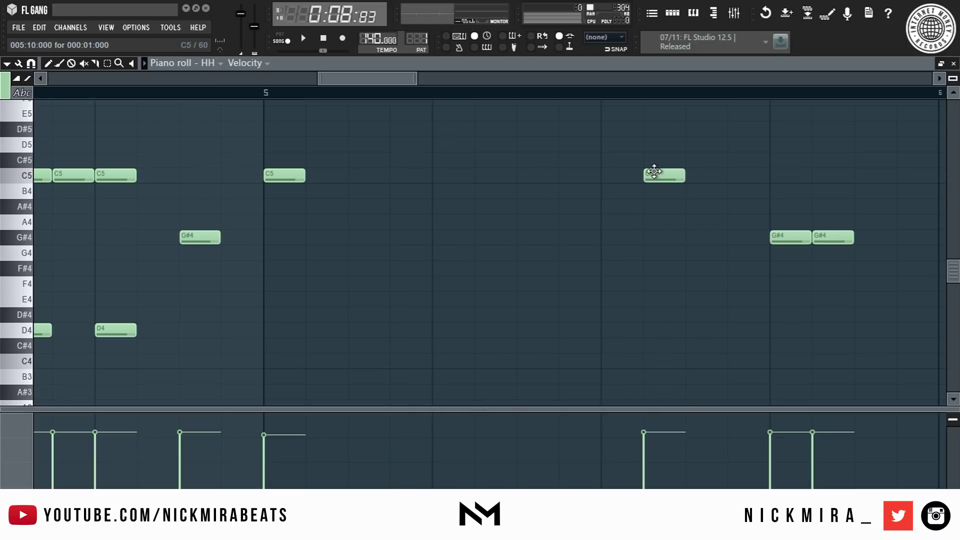
pyautogui.moveTo(662, 179); pyautogui.dragTo(525, 203)
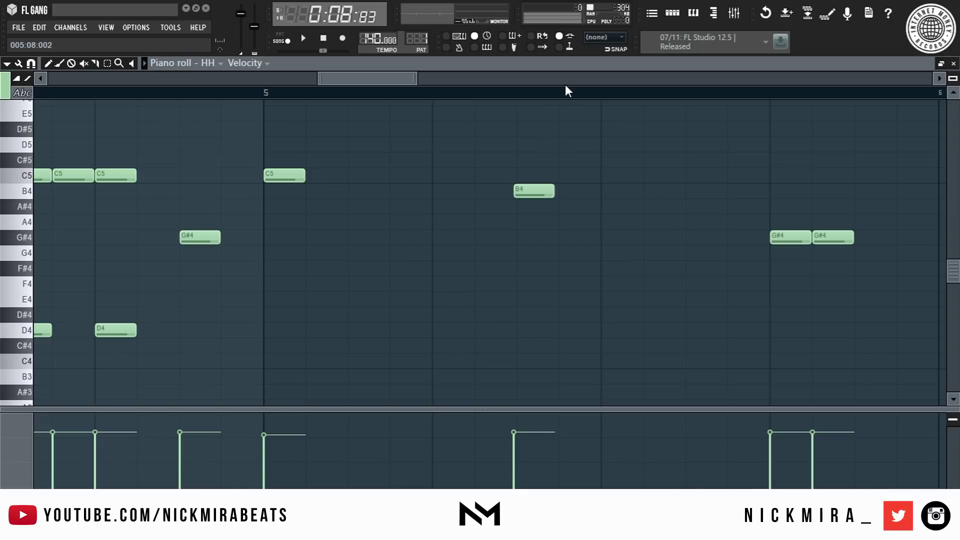
pyautogui.scroll(-5, 566, 90)
pyautogui.hotkey('alt', 'a')
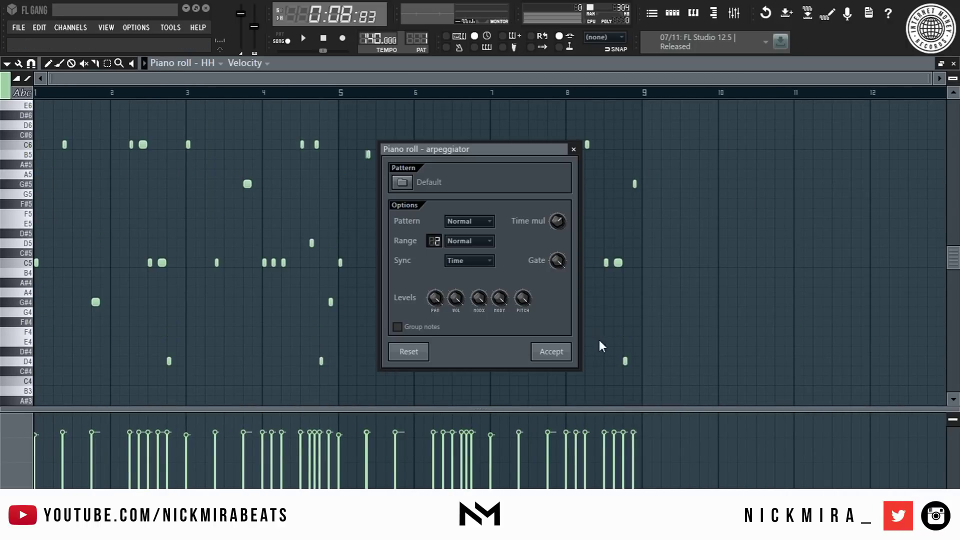
# Apply the arpeggiator settings and close the dialog.
pyautogui.press('Return')
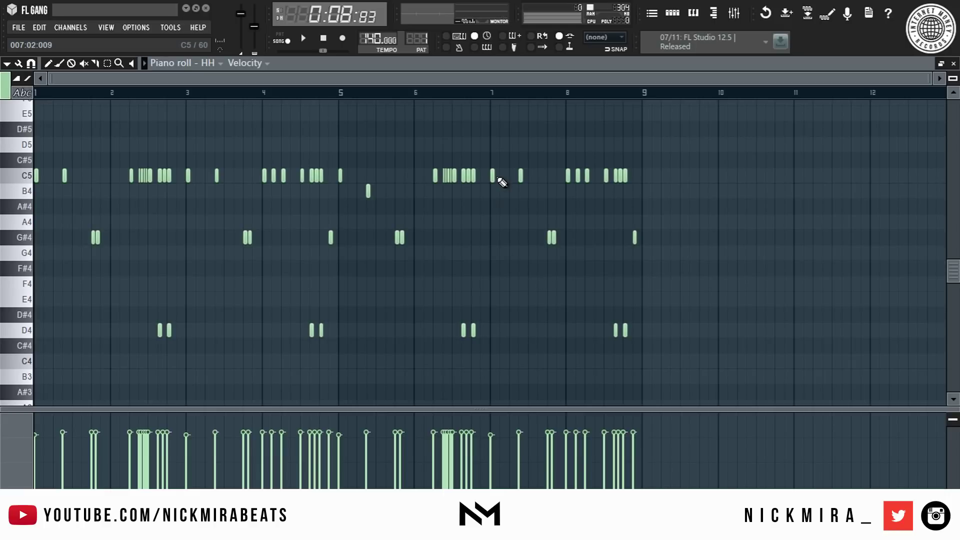
pyautogui.scroll(-7, 629, 144)
pyautogui.scroll(7, 585, 210)
pyautogui.scroll(-1, 541, 246)
pyautogui.scroll(5, 322, 94)
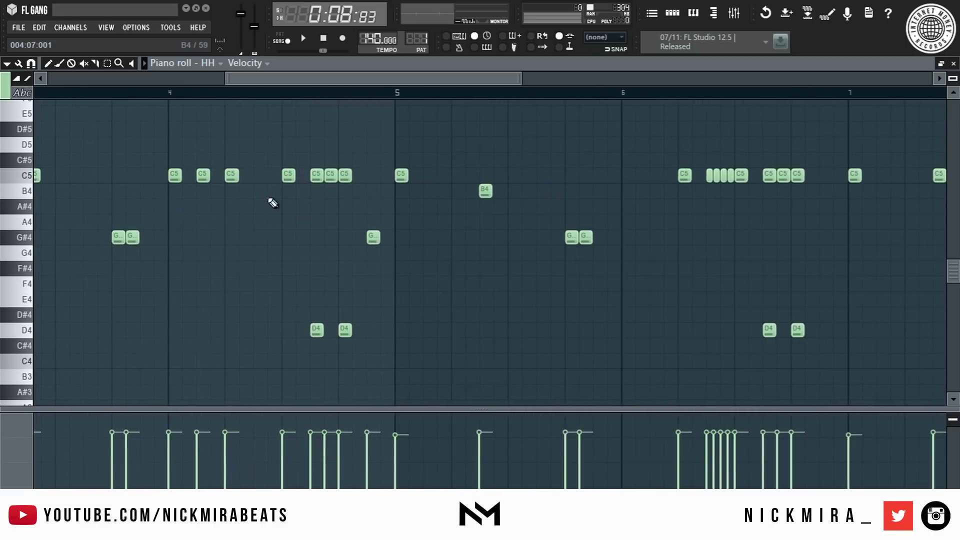
pyautogui.click(32, 64)
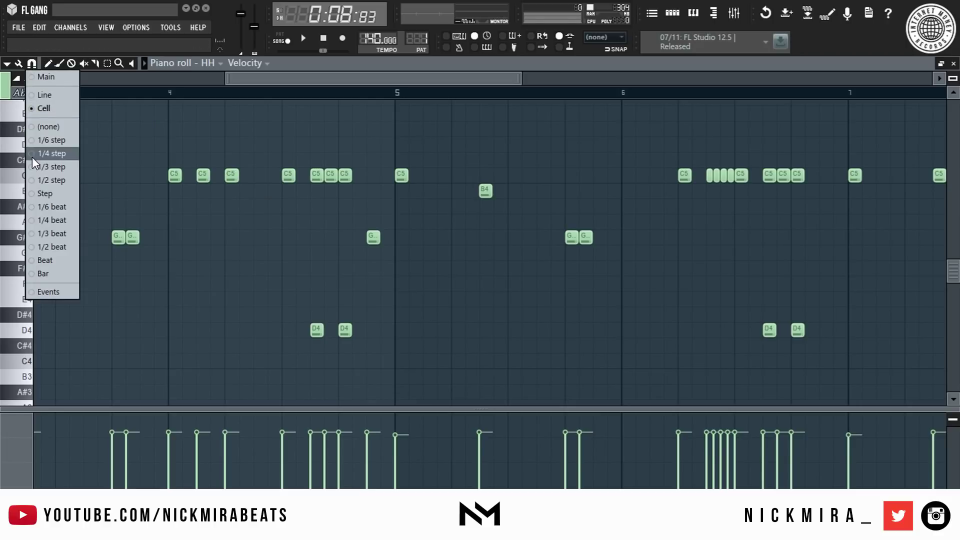
pyautogui.click(5, 66)
# In lavender, place F#4, D#4, D4 and E4 notes between bars 5 and 6, recolouring all notes.
pyautogui.click(6, 90)
pyautogui.click(67, 131)
pyautogui.click(430, 269)
pyautogui.click(458, 314)
pyautogui.click(571, 330)
pyautogui.click(544, 299)
pyautogui.hotkey('alt', 'c')
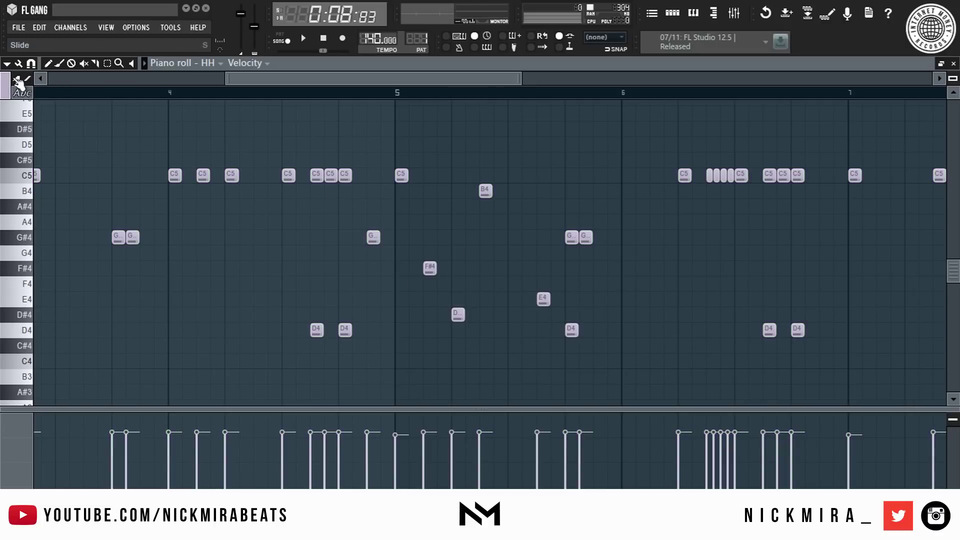
# Recolour every note in the pattern green.
pyautogui.click(6, 88)
pyautogui.click(13, 113)
pyautogui.hotkey('alt', 'c')
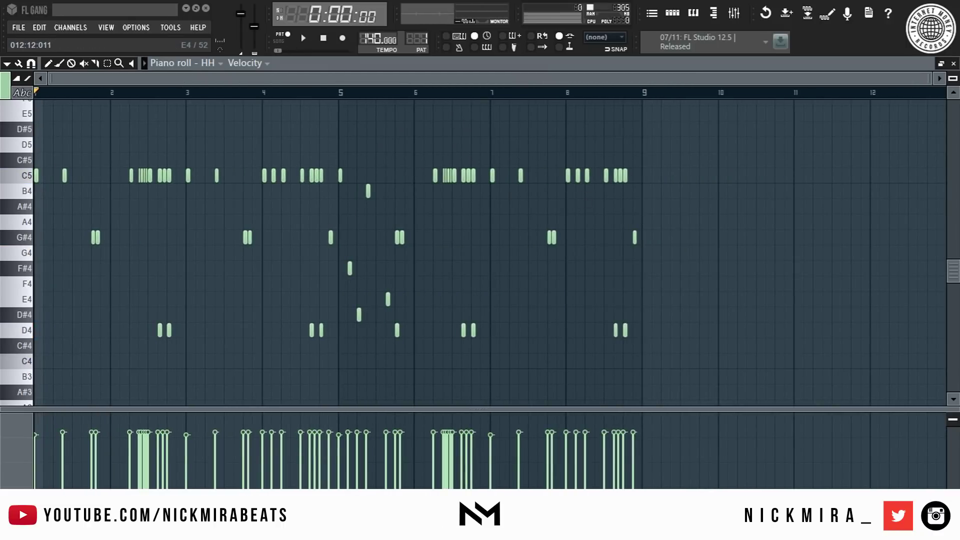
# Apply a flam to the G#4 notes, delete the extra flam note, and play back from bar 7.
pyautogui.scroll(4, 568, 95)
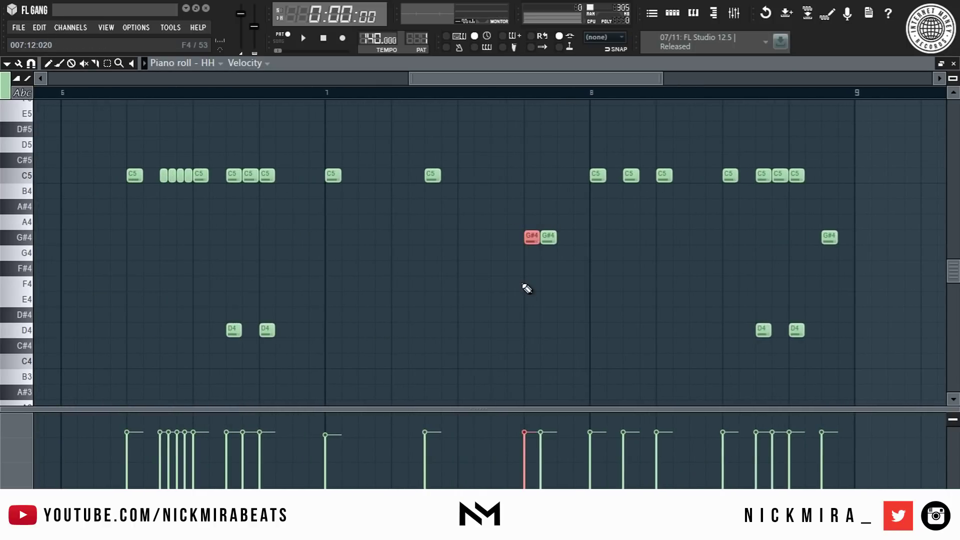
pyautogui.hotkey('alt', 'f')
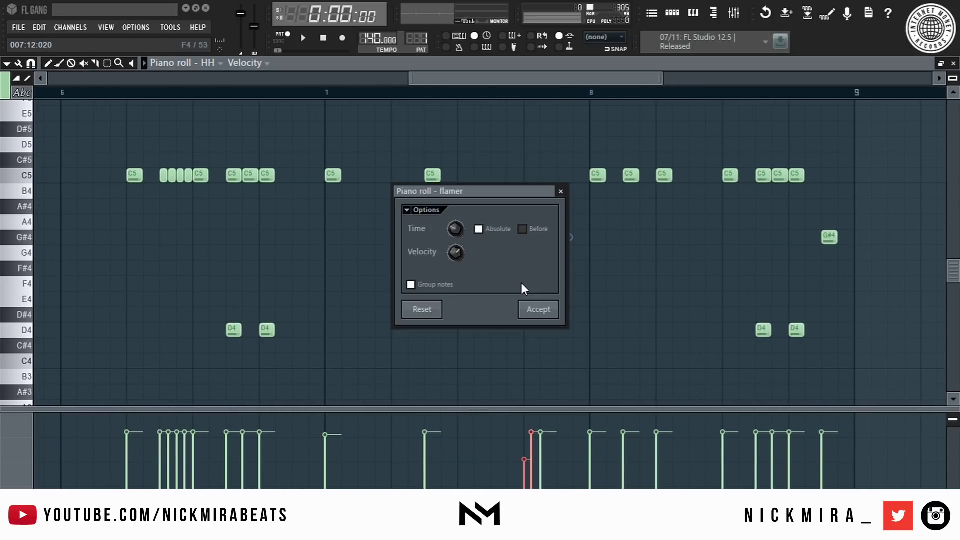
pyautogui.click(550, 313)
pyautogui.rightClick(554, 241)
pyautogui.click(528, 91)
pyautogui.press('space')
pyautogui.scroll(-5, 531, 92)
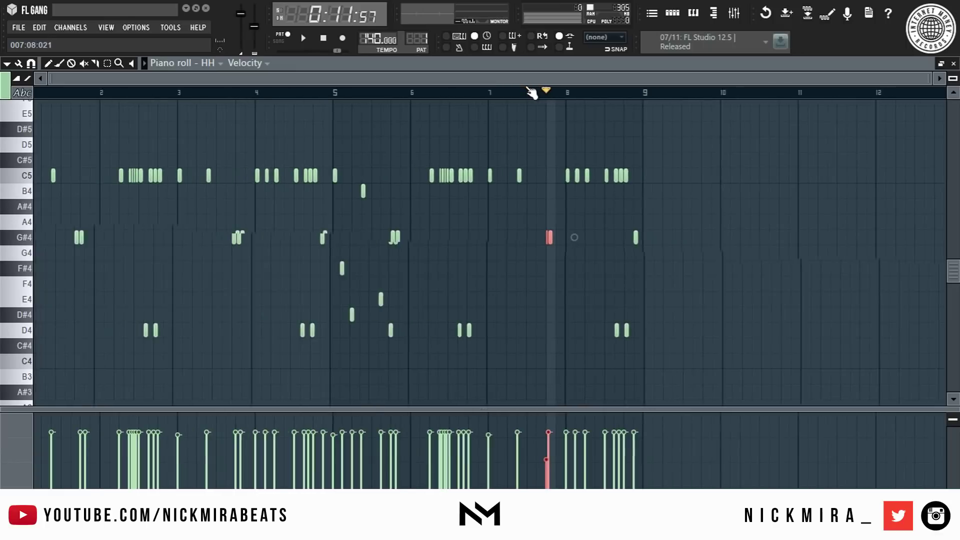
pyautogui.keyDown('ctrl'); pyautogui.click(667, 195); pyautogui.keyUp('ctrl')
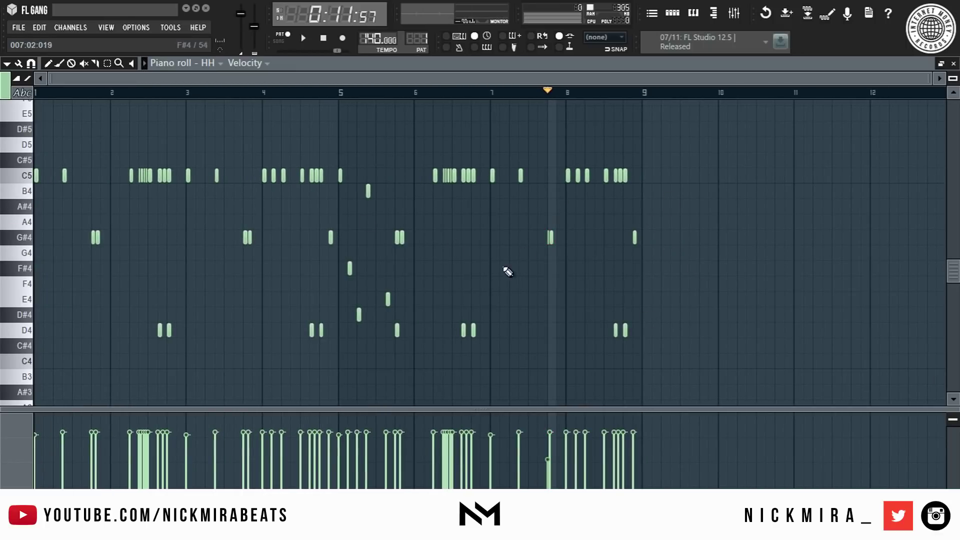
pyautogui.scroll(5, 499, 98)
# Add an A4 note near bar 7.3, chop it into smaller pieces, and audition it.
pyautogui.click(540, 222)
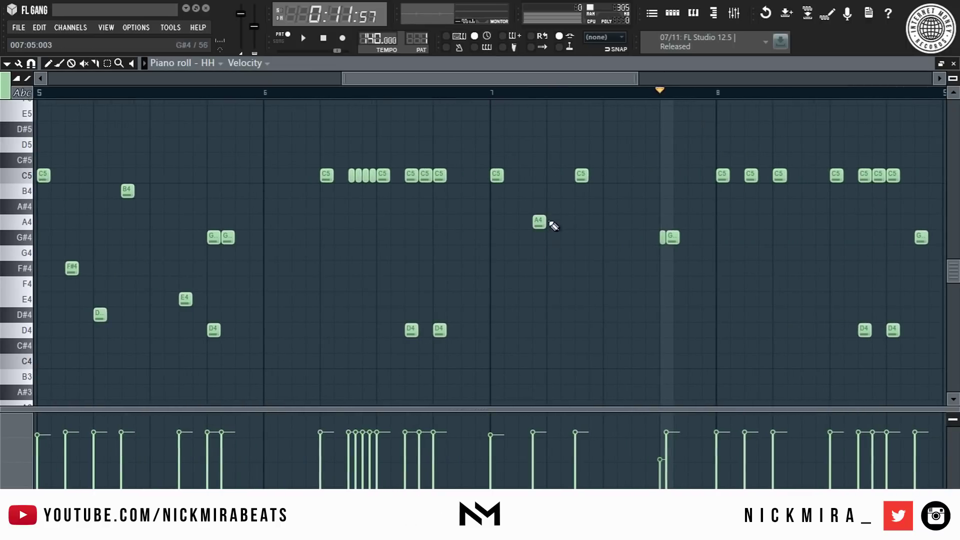
pyautogui.hotkey('alt', 'u')
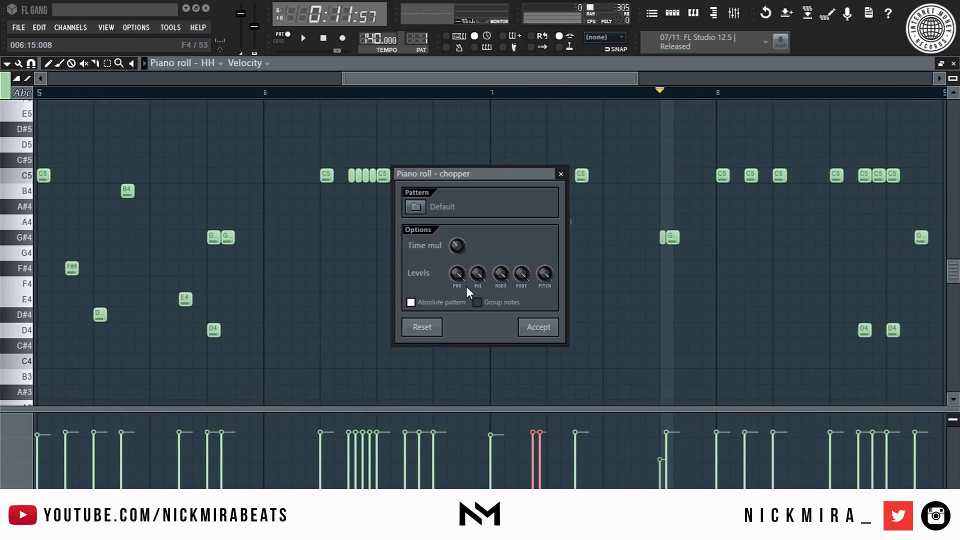
pyautogui.moveTo(457, 245); pyautogui.dragTo(462, 250)
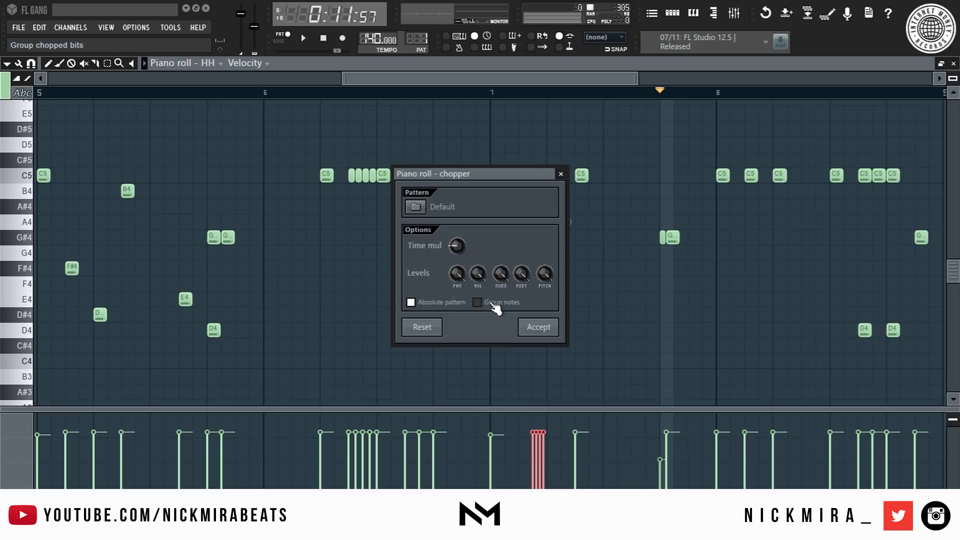
pyautogui.press('Return')
pyautogui.click(535, 94)
pyautogui.press('space')
pyautogui.hotkey('ctrl', 'd')
pyautogui.press('space')
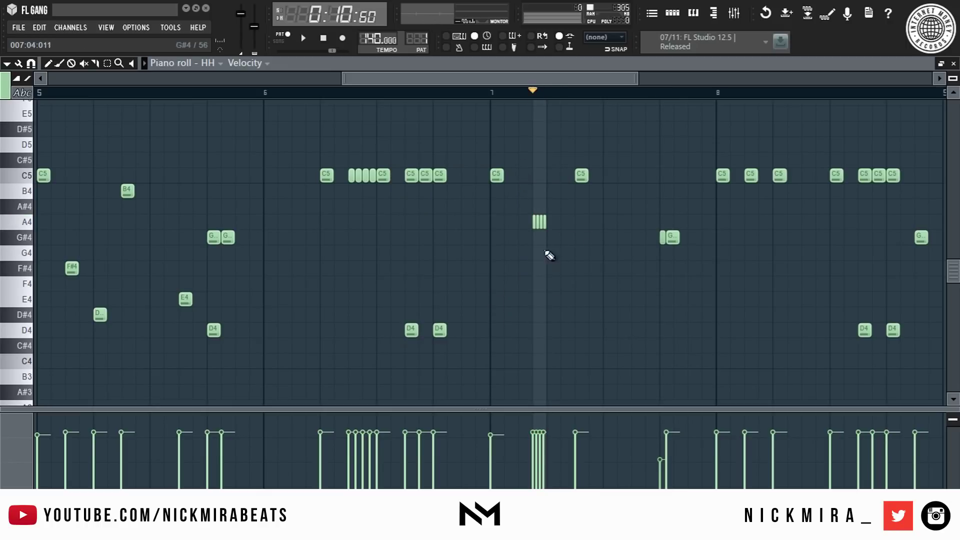
# Move one chopped A4 note slightly later and down onto the F4 row.
pyautogui.moveTo(511, 207); pyautogui.dragTo(569, 274)
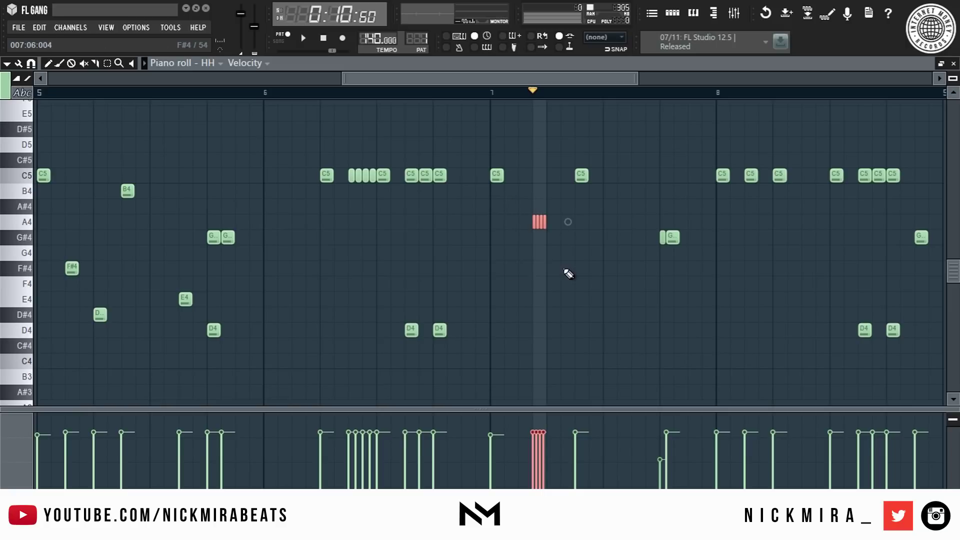
pyautogui.hotkey('ctrl', 'd')
pyautogui.moveTo(542, 221); pyautogui.dragTo(569, 281)
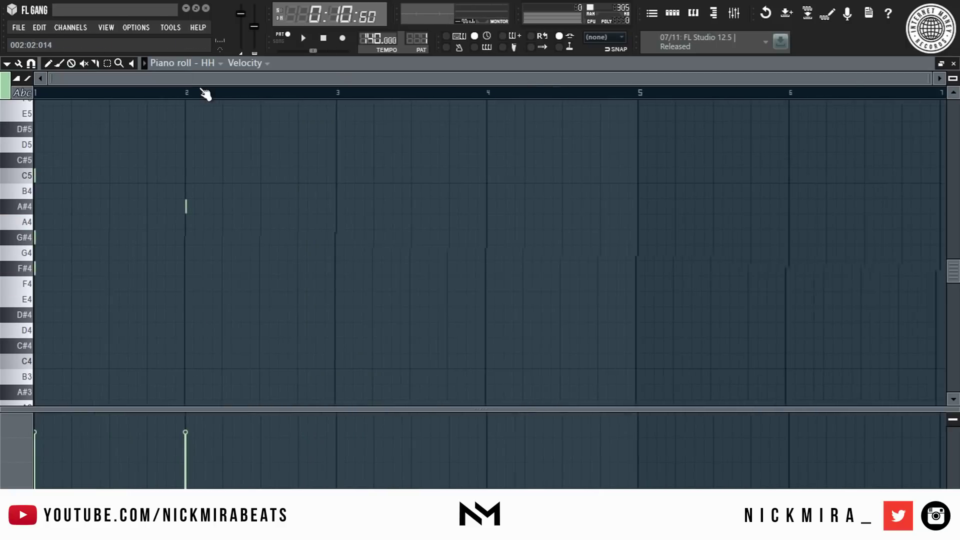
pyautogui.scroll(-3, 139, 172)
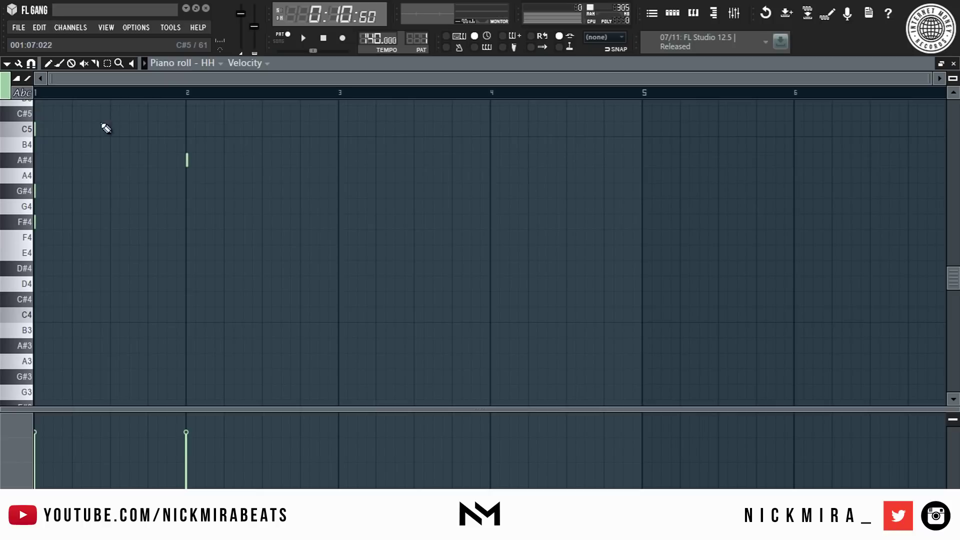
# Stretch the C5, G#4 and F#4 notes legato to bar 2 and delete the small A#4 note.
pyautogui.scroll(5, 123, 204)
pyautogui.hotkey('ctrl', 'l')
pyautogui.rightClick(187, 253)
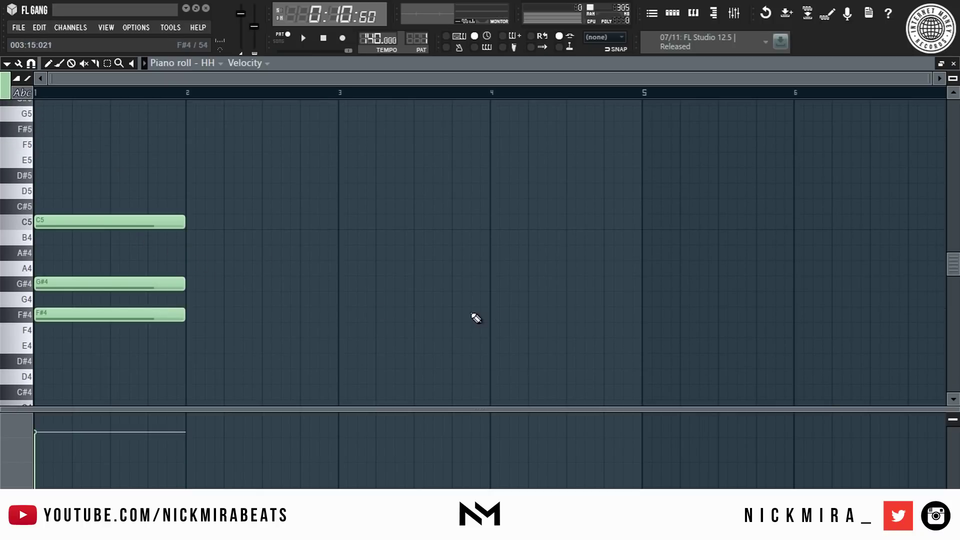
# Randomly vary the note lengths with the articulator's Variation setting and accept.
pyautogui.hotkey('alt', 'l')
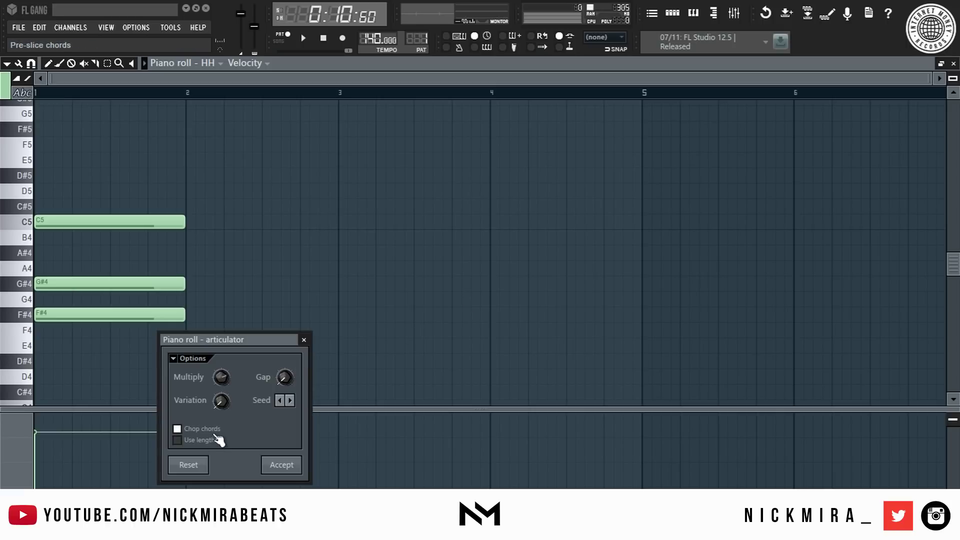
pyautogui.moveTo(221, 398); pyautogui.dragTo(220, 372)
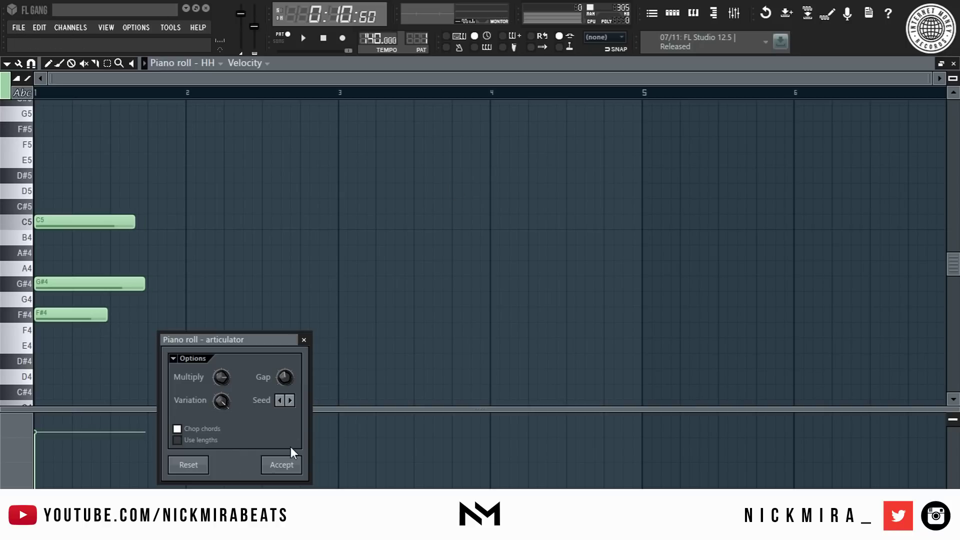
pyautogui.click(290, 462)
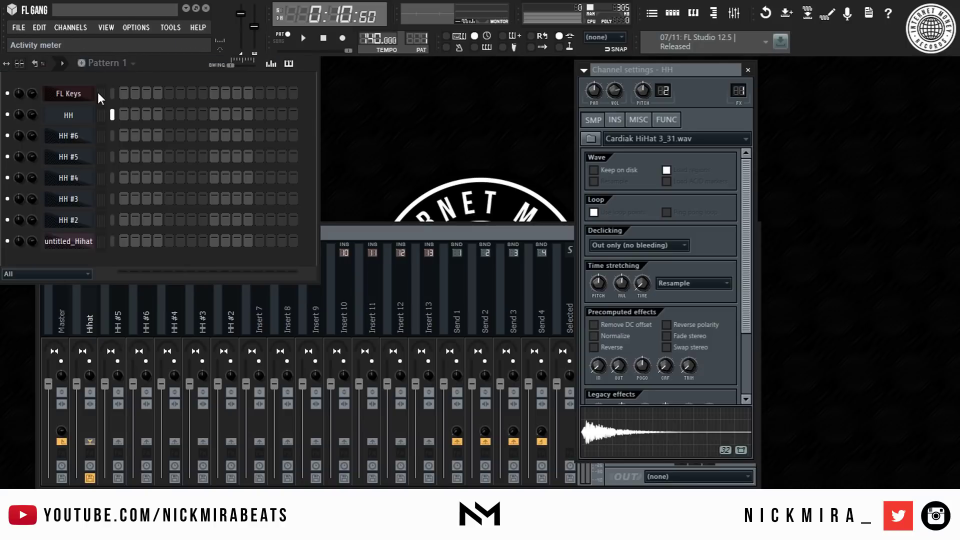
# Open the HH piano roll and load the Cardiak HiHat 3_31 sample in Edison.
pyautogui.rightClick(89, 110)
pyautogui.click(125, 115)
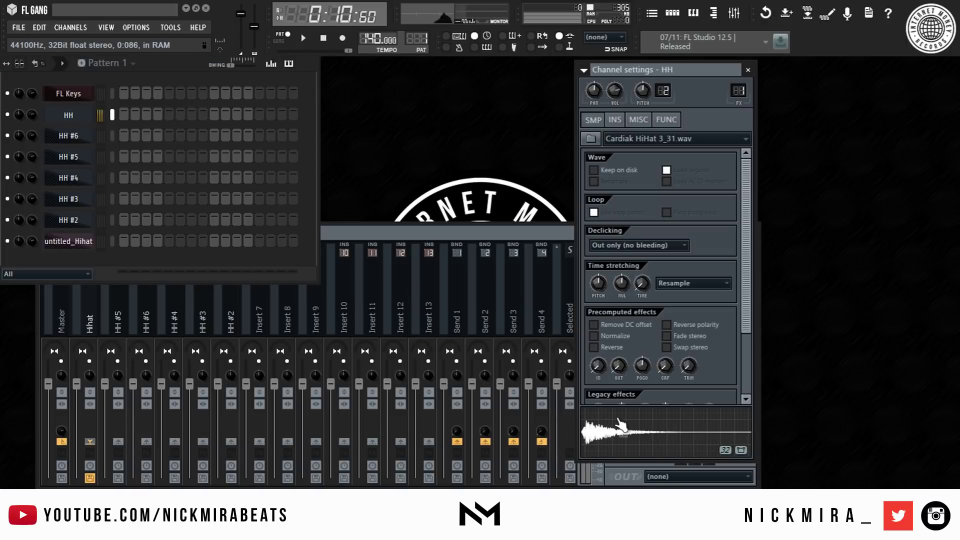
pyautogui.rightClick(618, 419)
pyautogui.click(639, 434)
pyautogui.click(69, 115)
# Drag the hi-hat waveform from Edison behind the HH piano roll and maximize it.
pyautogui.rightClick(98, 109)
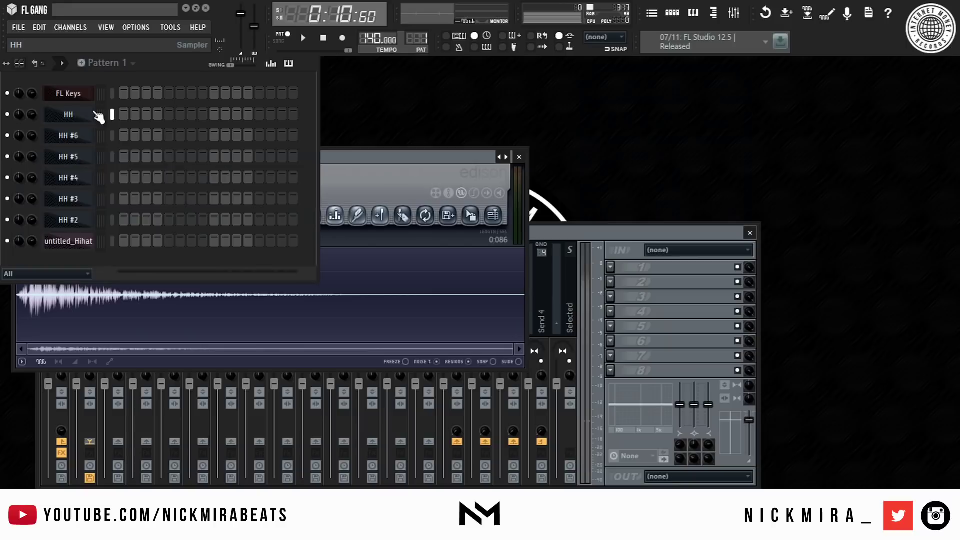
pyautogui.click(122, 116)
pyautogui.click(340, 261)
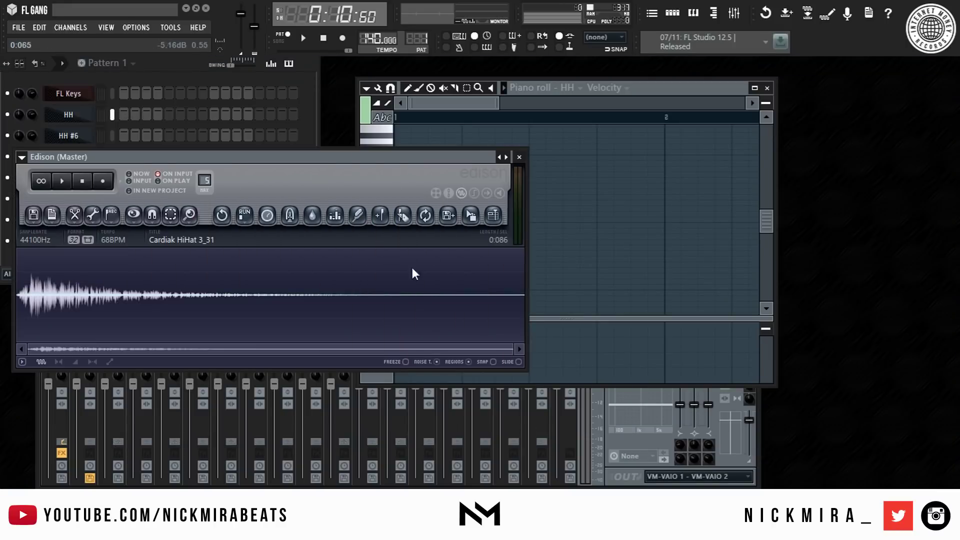
pyautogui.moveTo(469, 220); pyautogui.dragTo(594, 209)
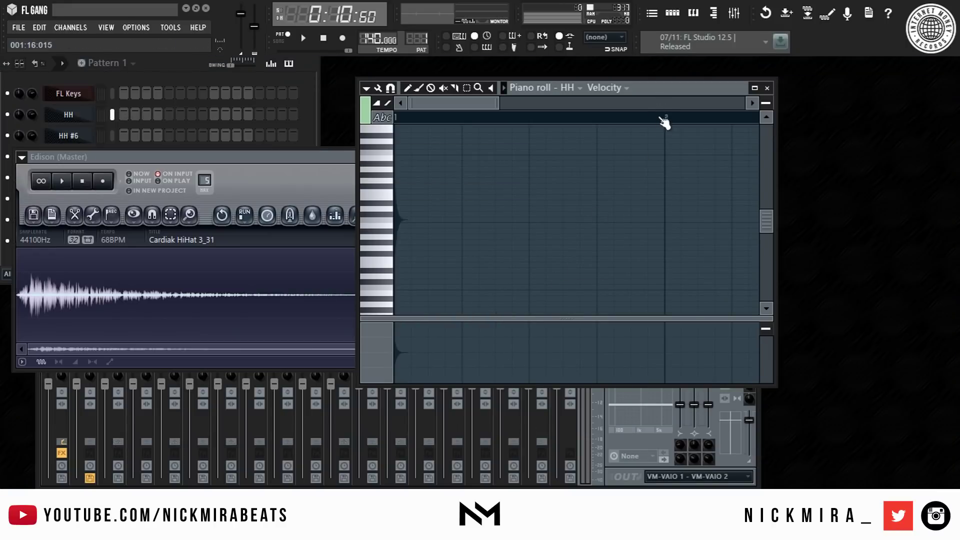
pyautogui.doubleClick(690, 87)
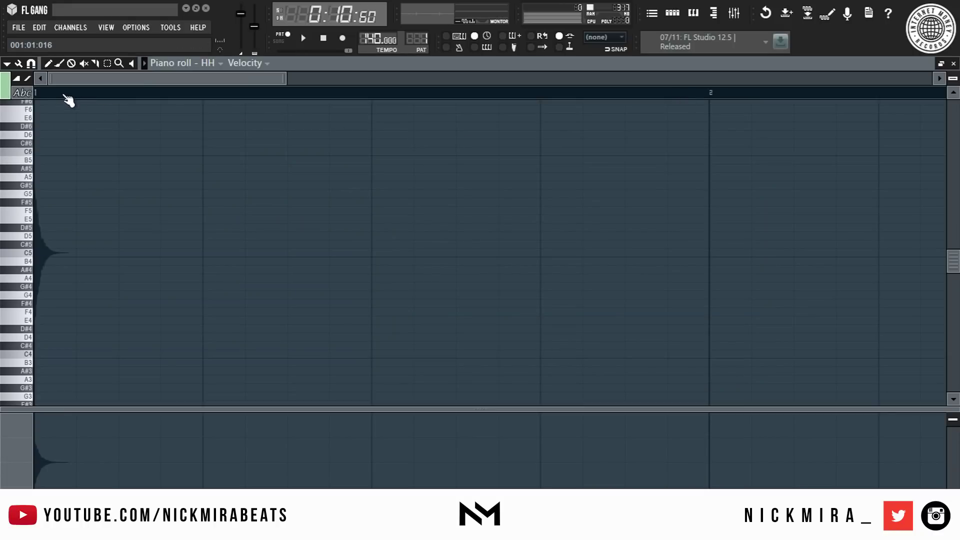
pyautogui.scroll(2, 50, 96)
pyautogui.scroll(1, 52, 98)
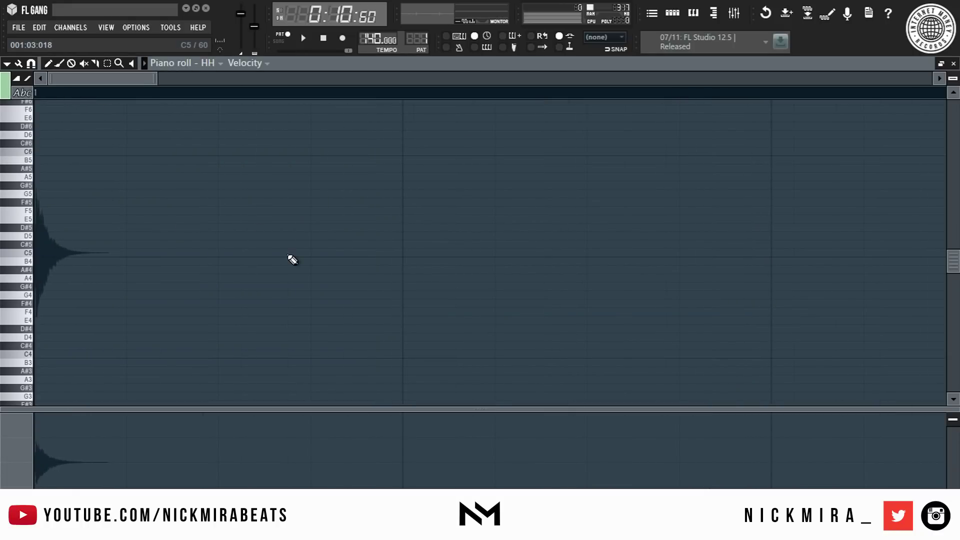
# Paste back the earlier hi-hat notes, then select and delete every note in the HH pattern.
pyautogui.hotkey('ctrl', 'v')
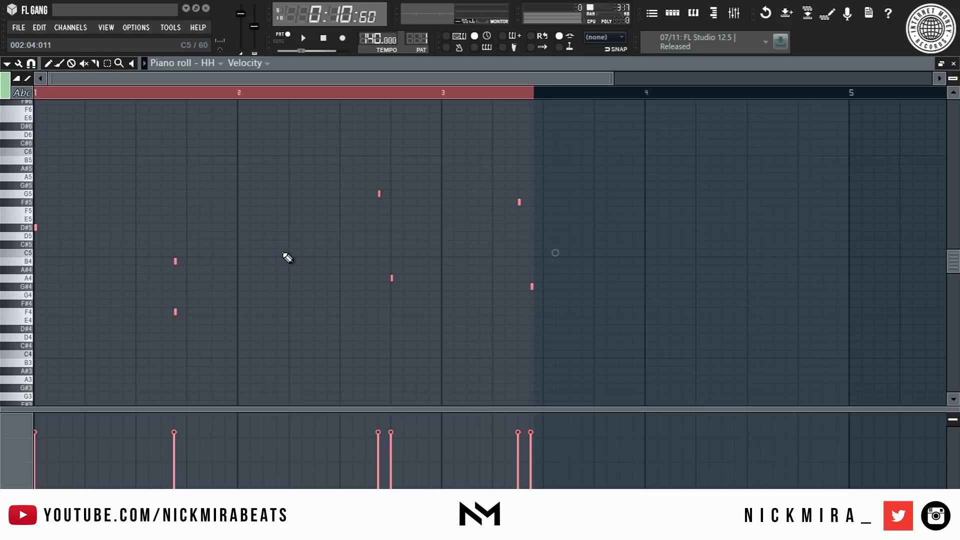
pyautogui.hotkey('ctrl', 'd')
pyautogui.hotkey('ctrl', 'a')
pyautogui.press('Delete')
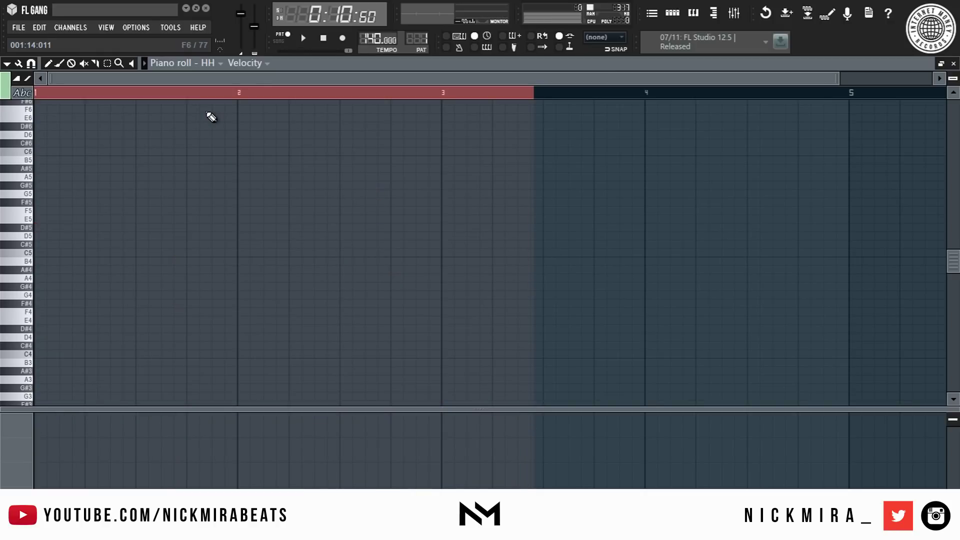
# Add an F5 note at bar 1 and a full-step D5 note, and nudge D5 off the grid.
pyautogui.click(37, 210)
pyautogui.hotkey('ctrl', 'd')
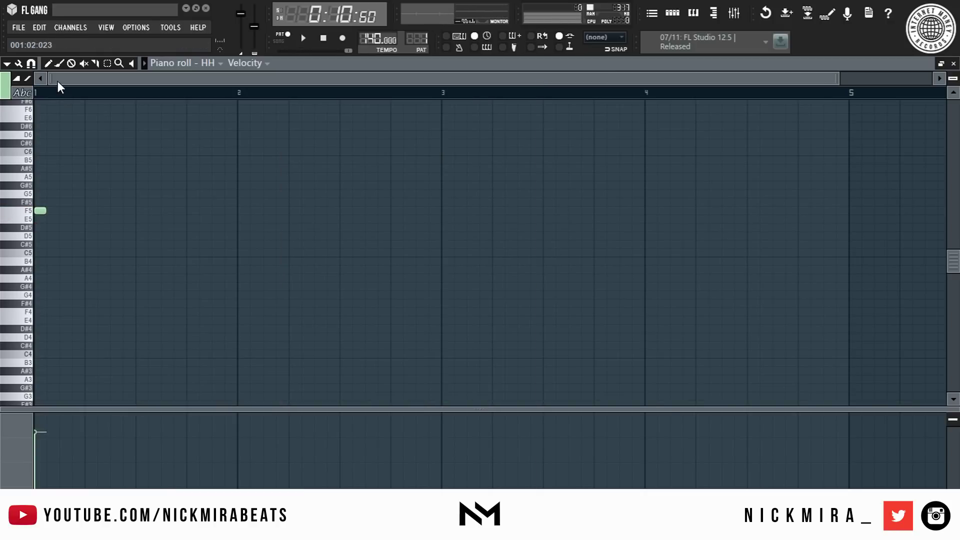
pyautogui.scroll(2, 41, 97)
pyautogui.scroll(2, 44, 98)
pyautogui.click(189, 235)
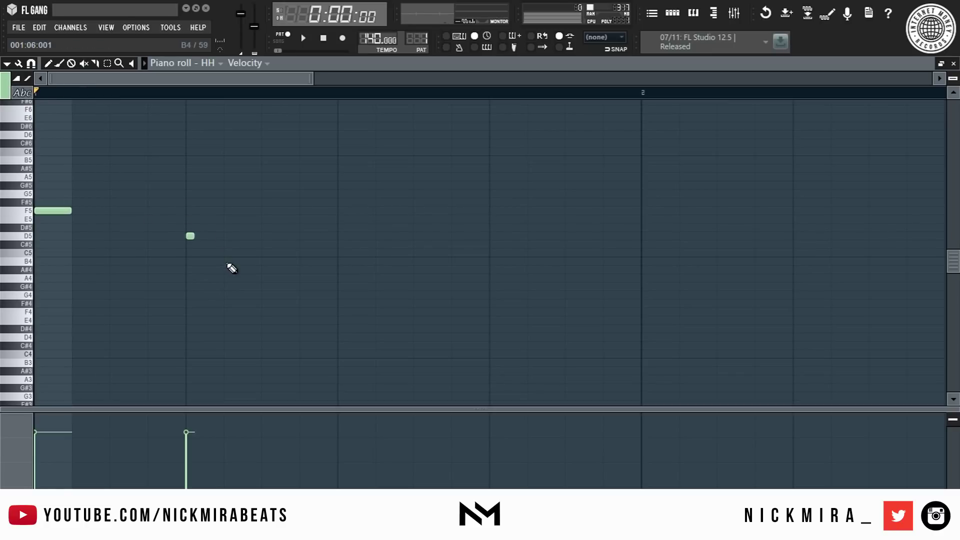
pyautogui.click(201, 236)
pyautogui.moveTo(200, 237); pyautogui.dragTo(211, 237)
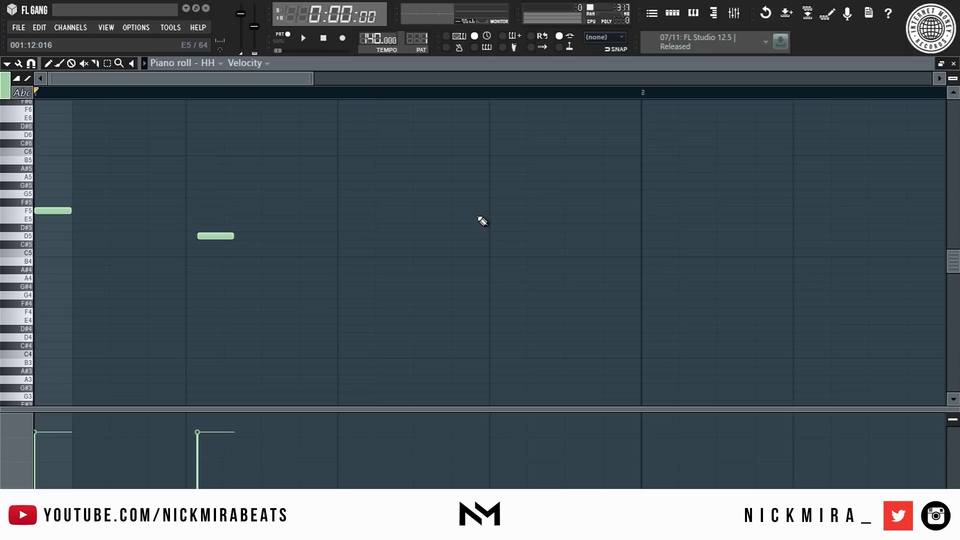
pyautogui.hotkey('alt', 'q')
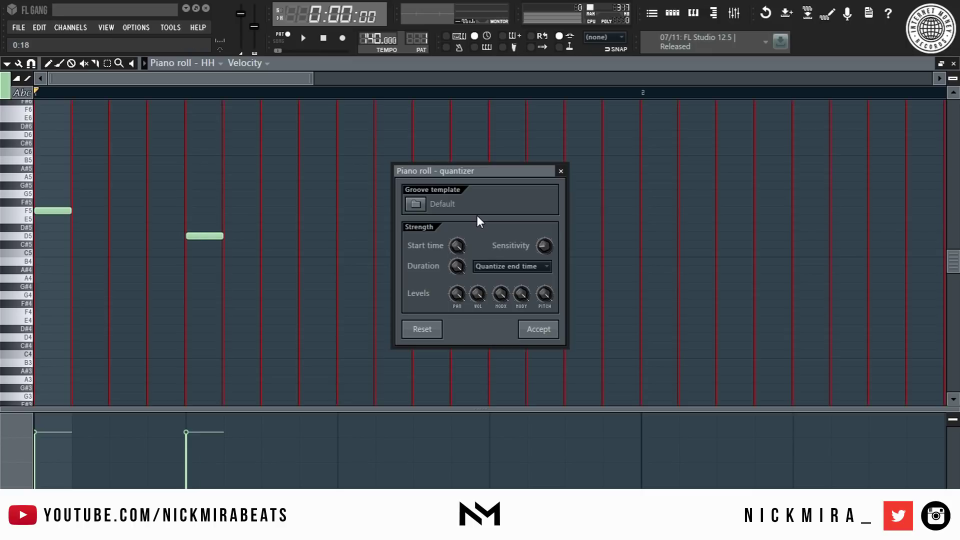
# Apply the quantize, then shift both notes off-grid and snap them back with quick quantize (Ctrl+Q).
pyautogui.click(544, 335)
pyautogui.hotkey('ctrl', 'a')
pyautogui.moveTo(202, 236); pyautogui.dragTo(215, 238)
pyautogui.hotkey('ctrl', 'd')
pyautogui.hotkey('ctrl', 'q')
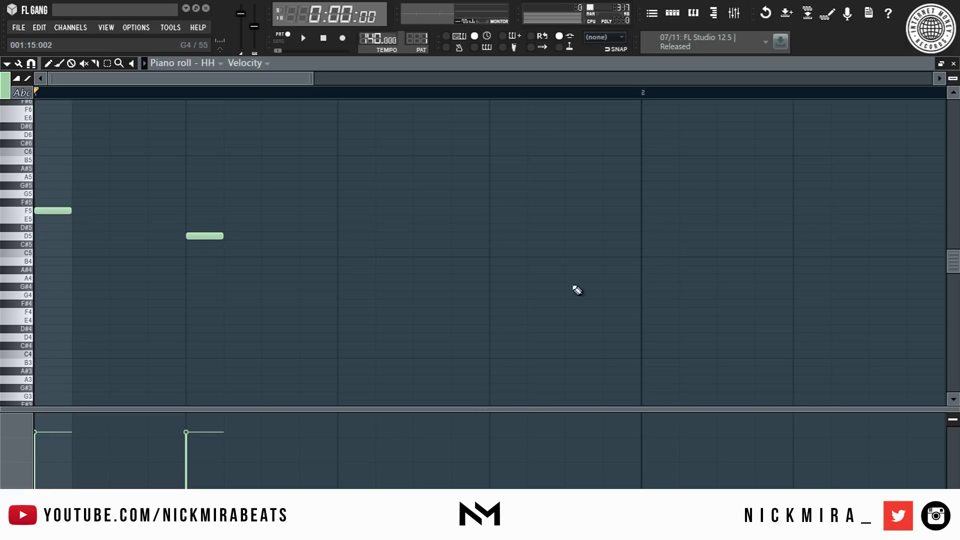
# Draw a D5, B4, F4 chord, strum it with the strumizer, and play it back.
pyautogui.press('space')
pyautogui.press('space')
pyautogui.click(403, 236)
pyautogui.click(397, 260)
pyautogui.click(400, 311)
pyautogui.moveTo(409, 202); pyautogui.dragTo(370, 373)
pyautogui.hotkey('alt', 's')
pyautogui.press('space')
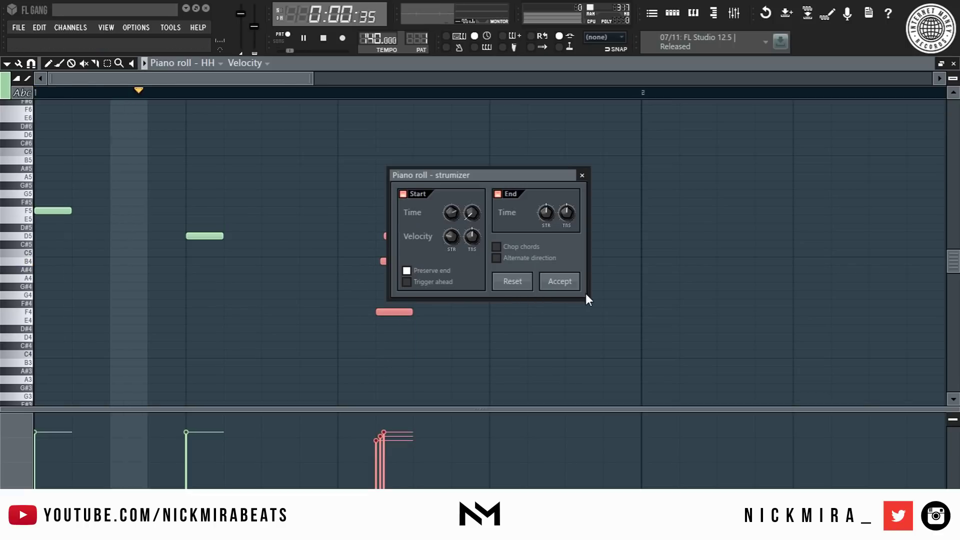
pyautogui.click(580, 288)
pyautogui.press('space')
pyautogui.click(376, 90)
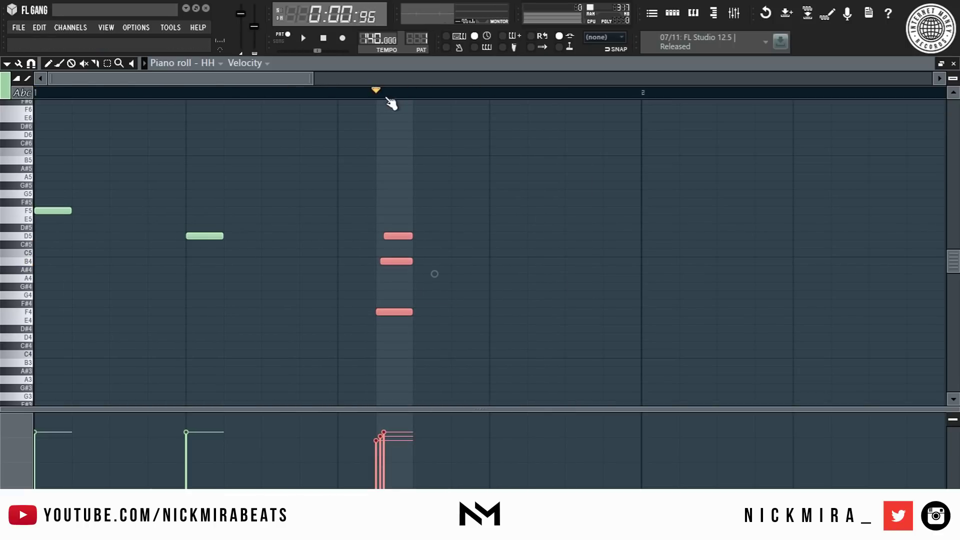
# Delete all notes in the pattern and return the playhead to bar 1.
pyautogui.hotkey('ctrl', 'a')
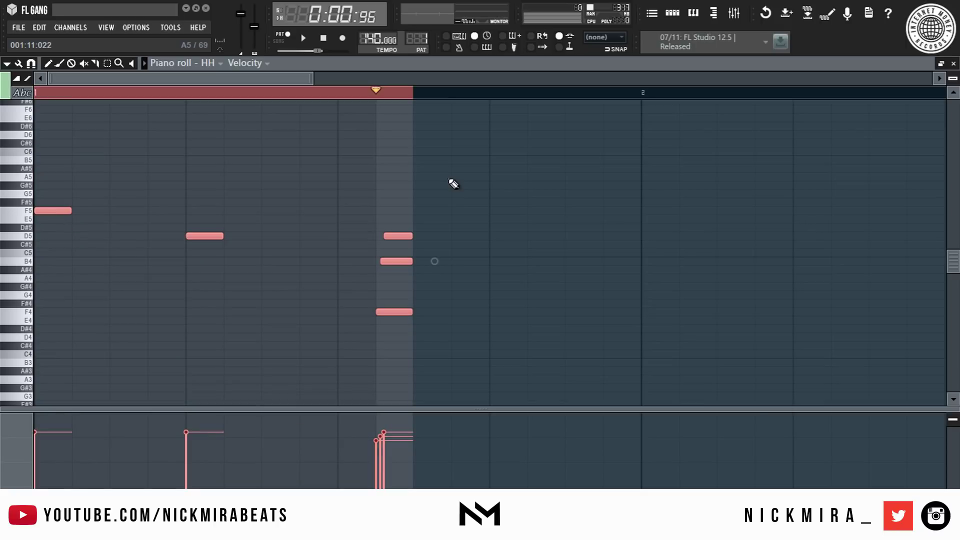
pyautogui.press('Delete')
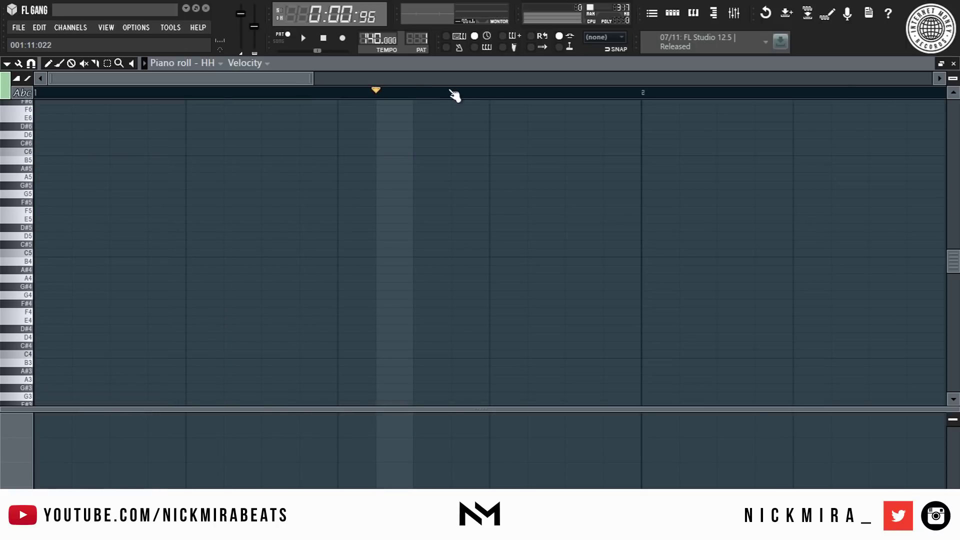
pyautogui.scroll(-3, 455, 94)
pyautogui.moveTo(450, 91); pyautogui.dragTo(4, 95)
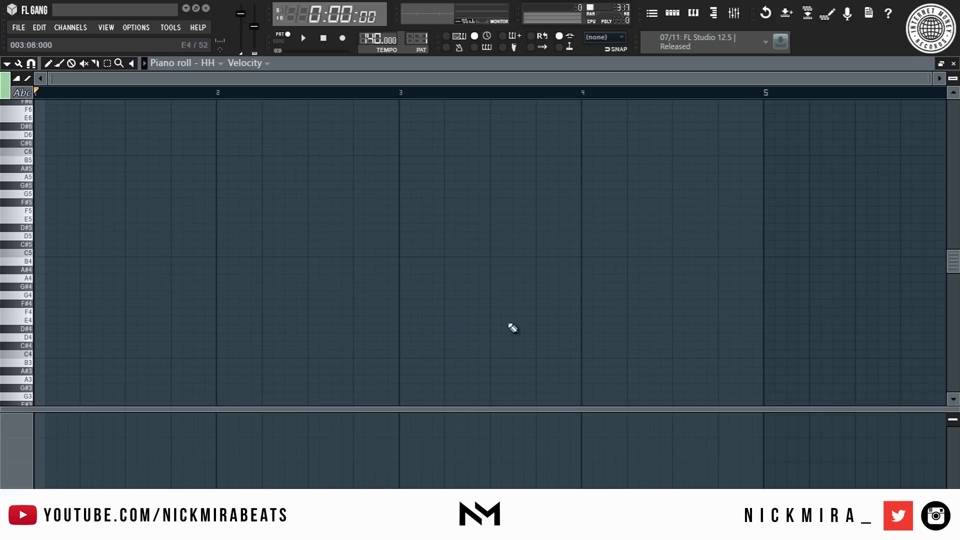
# Place hi-hat notes on C5, B4 and F#4.
pyautogui.click(176, 253)
pyautogui.click(108, 261)
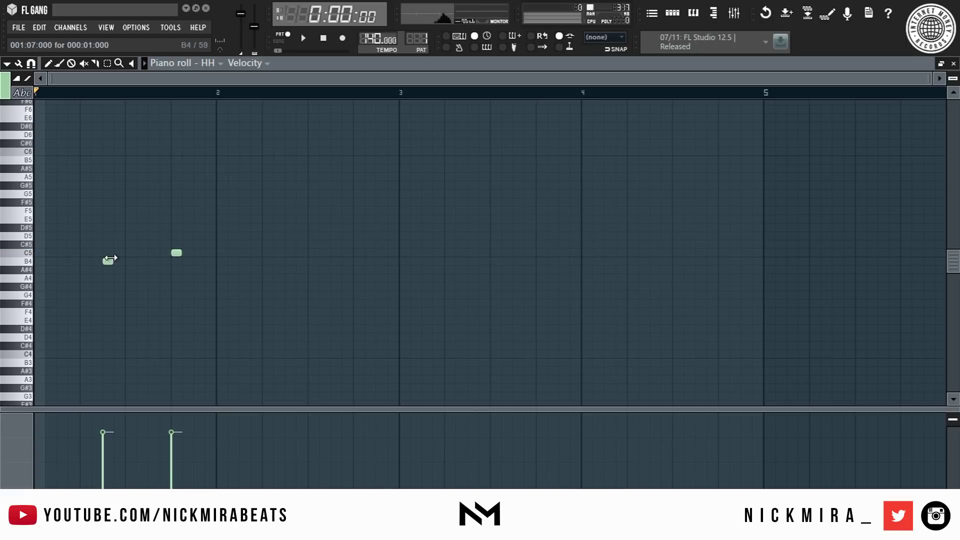
pyautogui.click(336, 304)
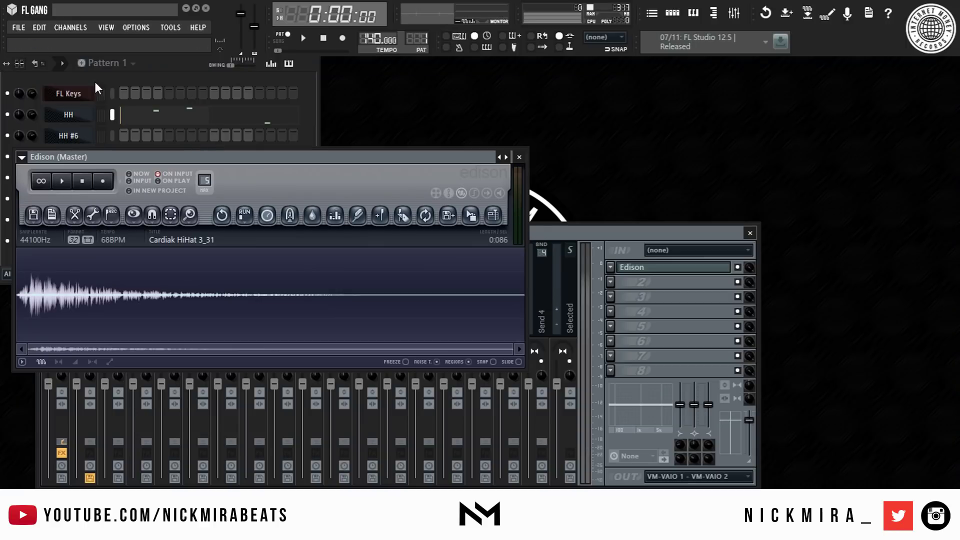
# Open HH #6 in the piano roll and toggle ghost notes from the HH channel.
pyautogui.rightClick(87, 137)
pyautogui.click(135, 134)
pyautogui.scroll(-5, 168, 104)
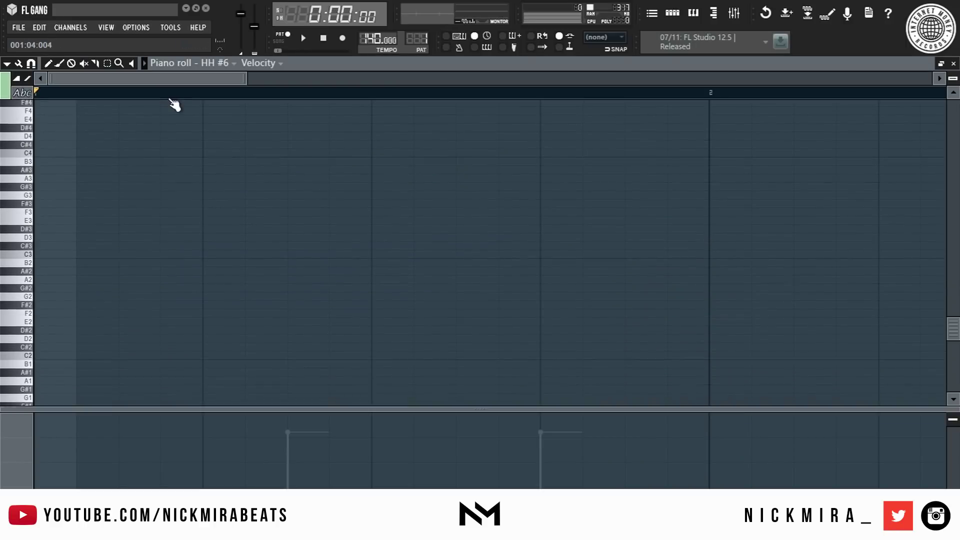
pyautogui.scroll(-5, 172, 104)
pyautogui.scroll(5, 205, 182)
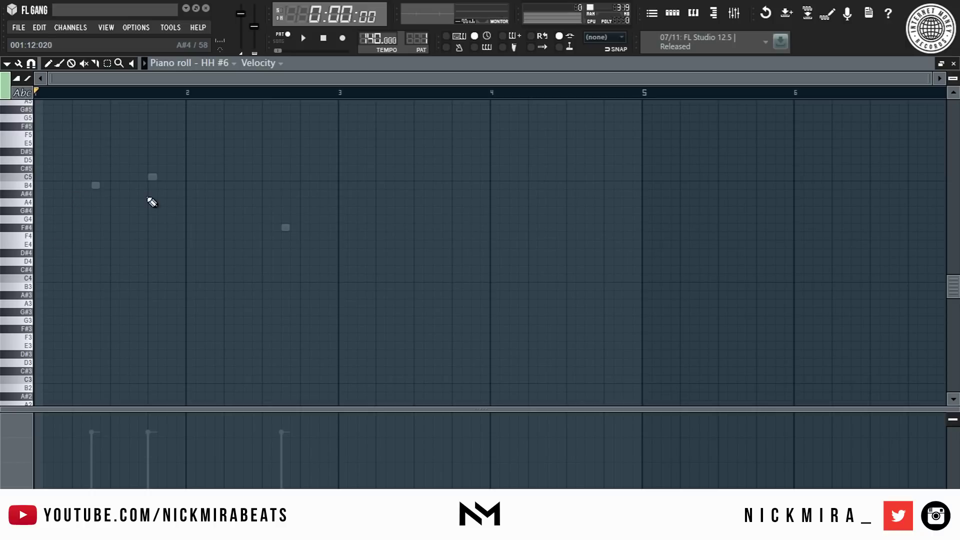
pyautogui.hotkey('alt', 'v')
pyautogui.hotkey('alt', 'v')
pyautogui.hotkey('alt', 'v')
pyautogui.hotkey('alt', 'v')
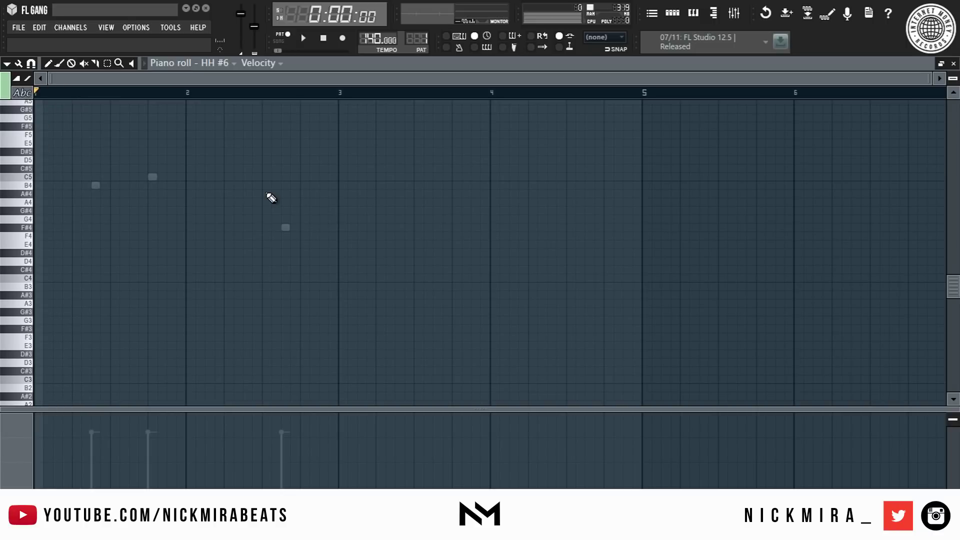
# Place G4 and A4 notes, duplicate them with Ctrl+B, and paste four more after bar 3.
pyautogui.click(19, 220)
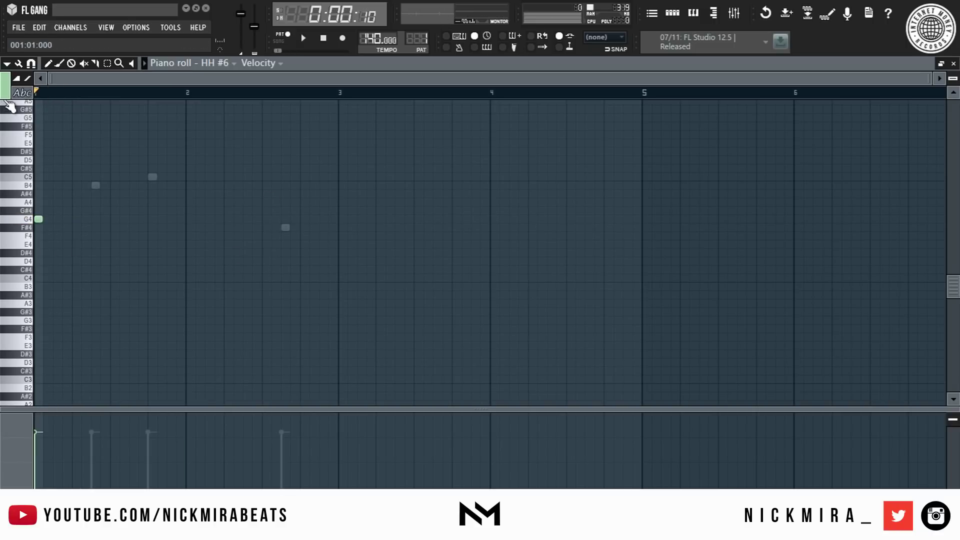
pyautogui.click(75, 201)
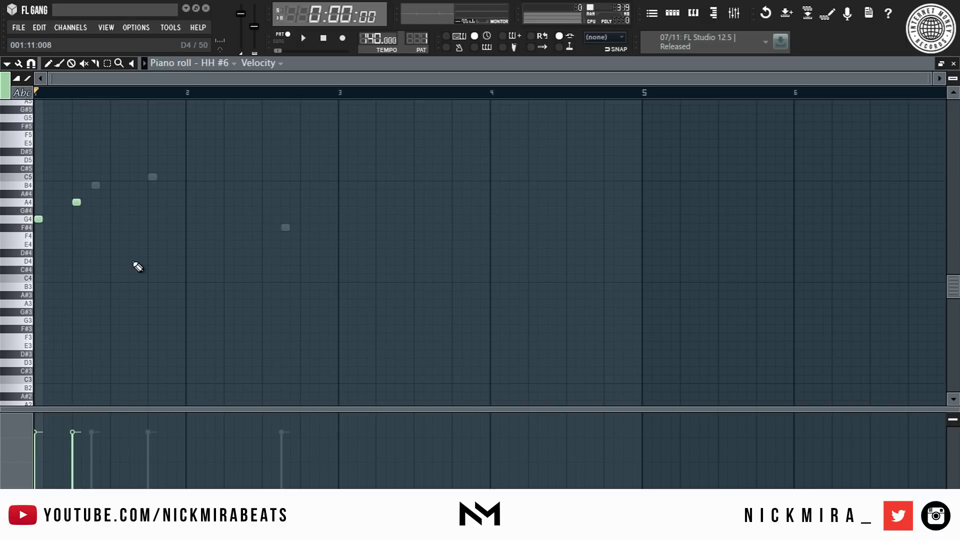
pyautogui.hotkey('ctrl', 'a')
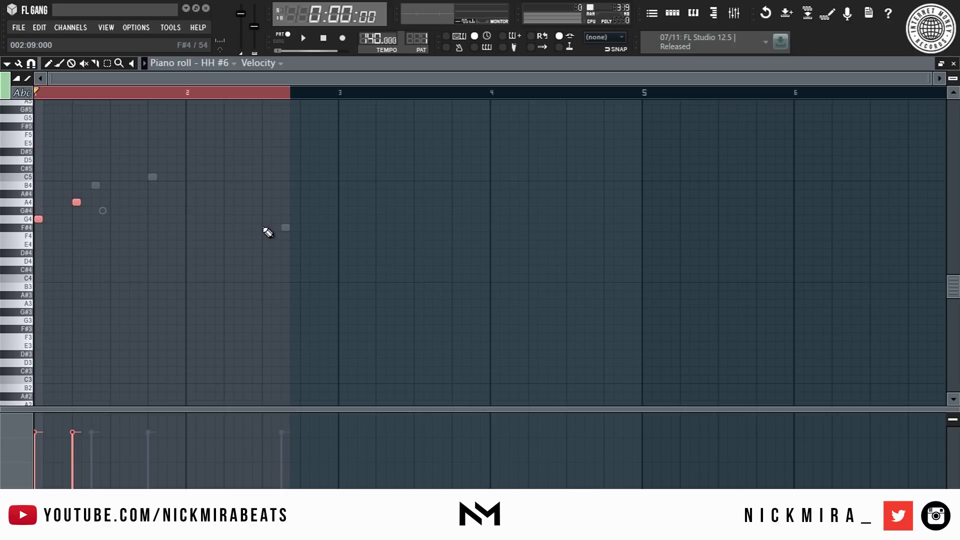
pyautogui.hotkey('ctrl', 'b')
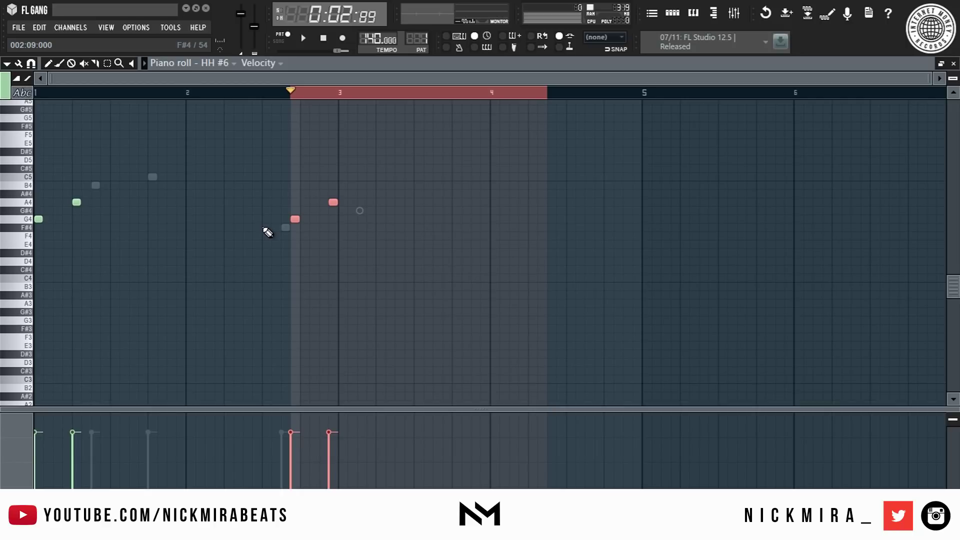
pyautogui.hotkey('ctrl', 'd')
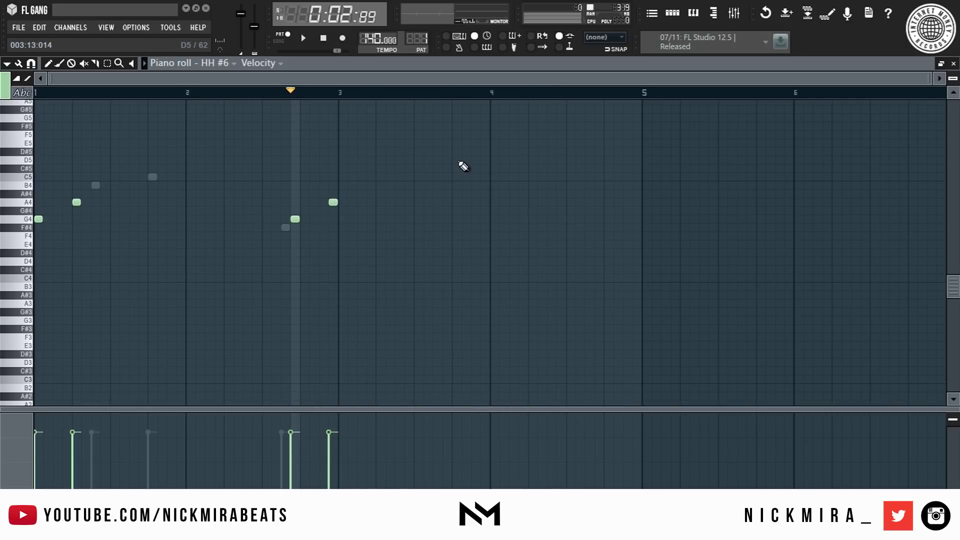
pyautogui.hotkey('ctrl', 'v')
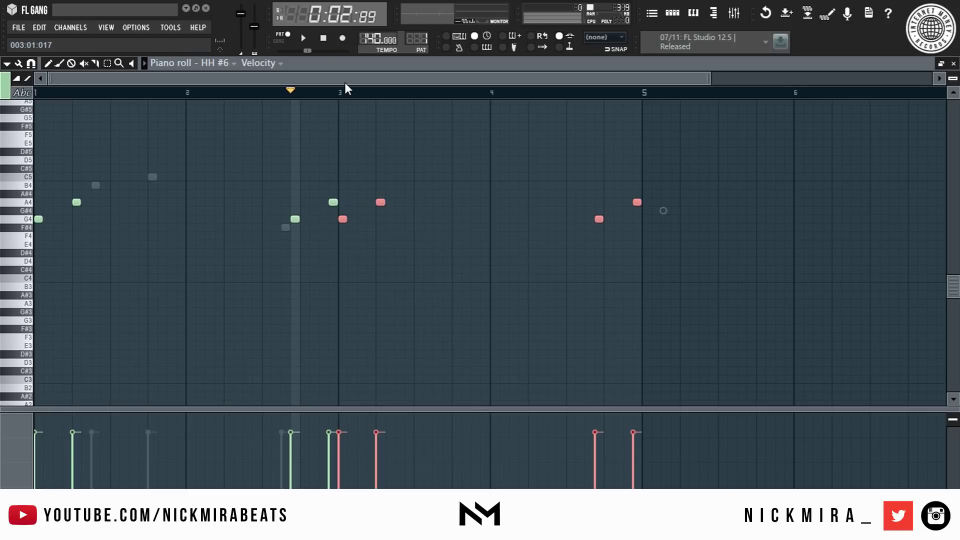
# Add a C#5 note just before bar 4, duplicate it to its right, and play the pattern.
pyautogui.click(457, 169)
pyautogui.moveTo(499, 140); pyautogui.dragTo(418, 170)
pyautogui.click(453, 93)
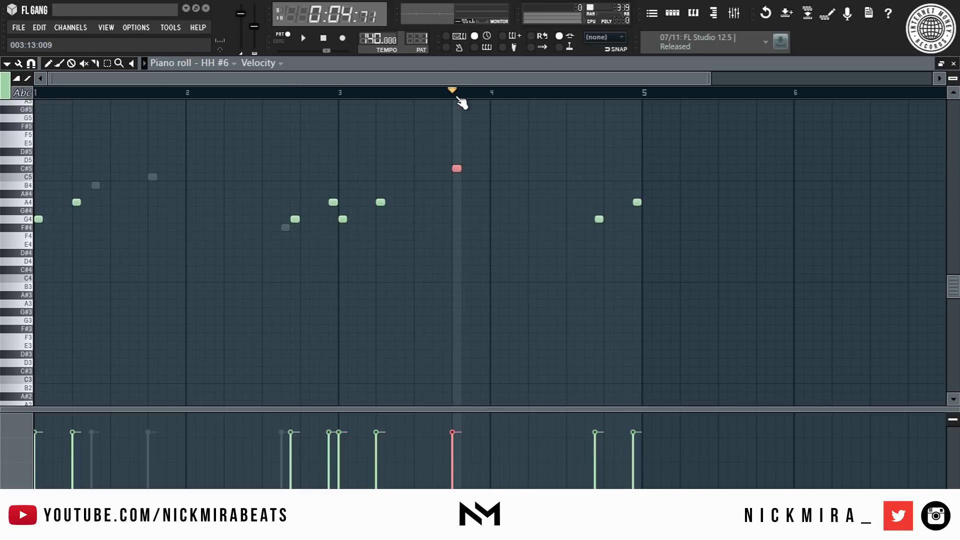
pyautogui.scroll(4, 457, 109)
pyautogui.click(480, 170)
pyautogui.rightClick(480, 169)
pyautogui.moveTo(489, 148); pyautogui.dragTo(428, 196)
pyautogui.hotkey('ctrl', 'b')
pyautogui.hotkey('ctrl', 'd')
pyautogui.press('space')
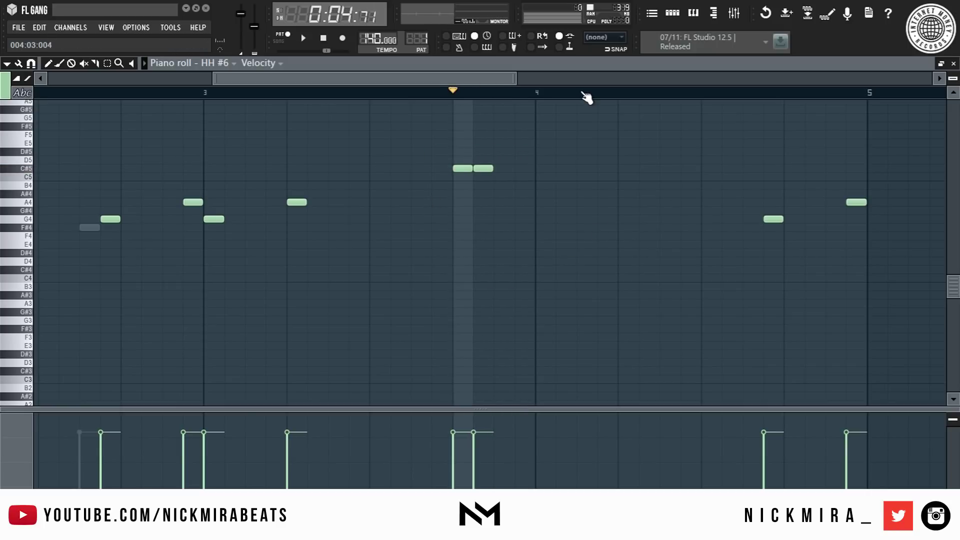
pyautogui.press('space')
# Make every note legato with Ctrl+L and preview a vertical flip in the score flipper.
pyautogui.scroll(-3, 556, 102)
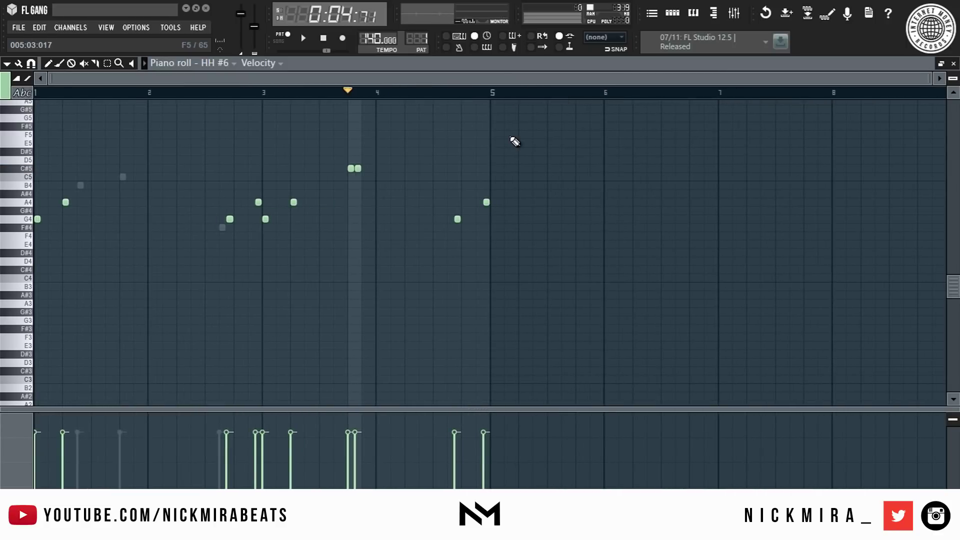
pyautogui.hotkey('ctrl', 'l')
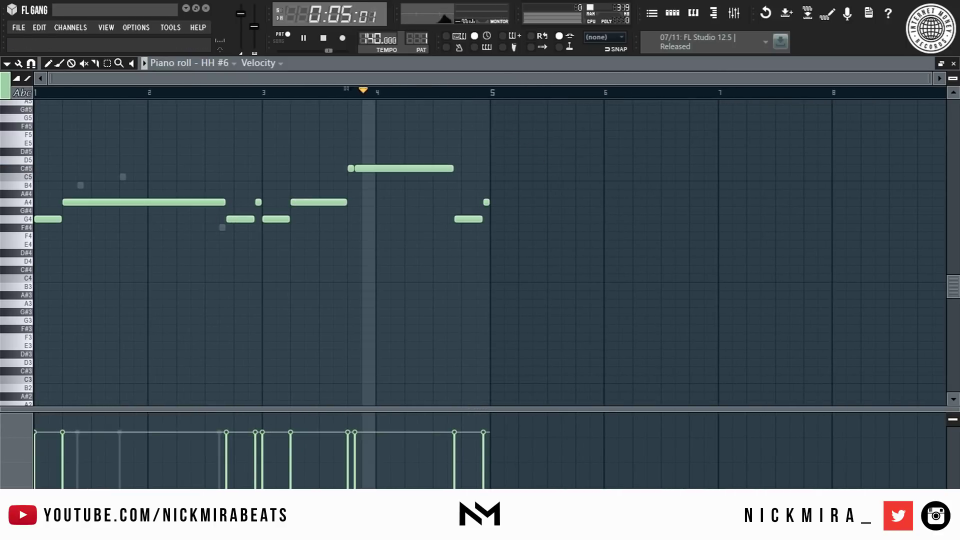
pyautogui.hotkey('alt', 'y')
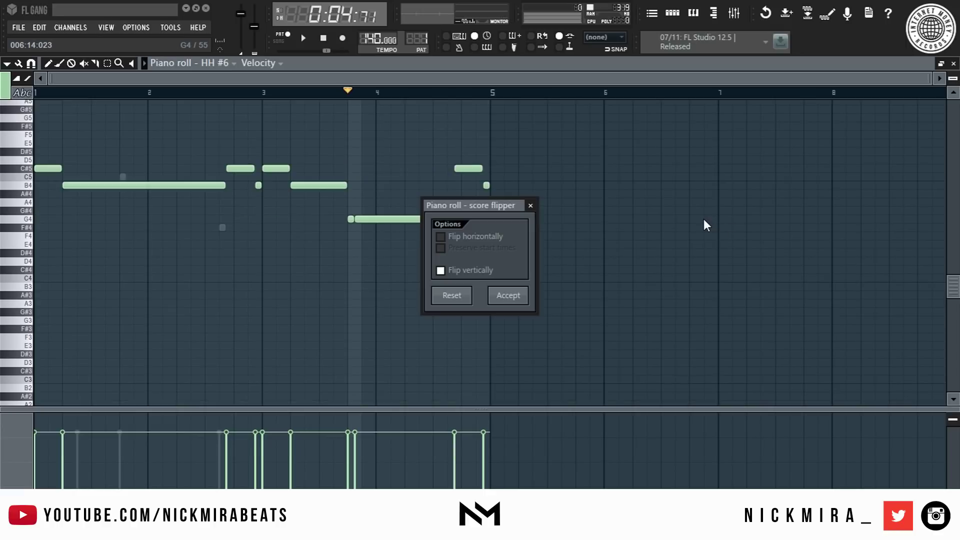
# Try a horizontal flip, cancel the score flipper, and open level scaling with Alt+X.
pyautogui.click(489, 241)
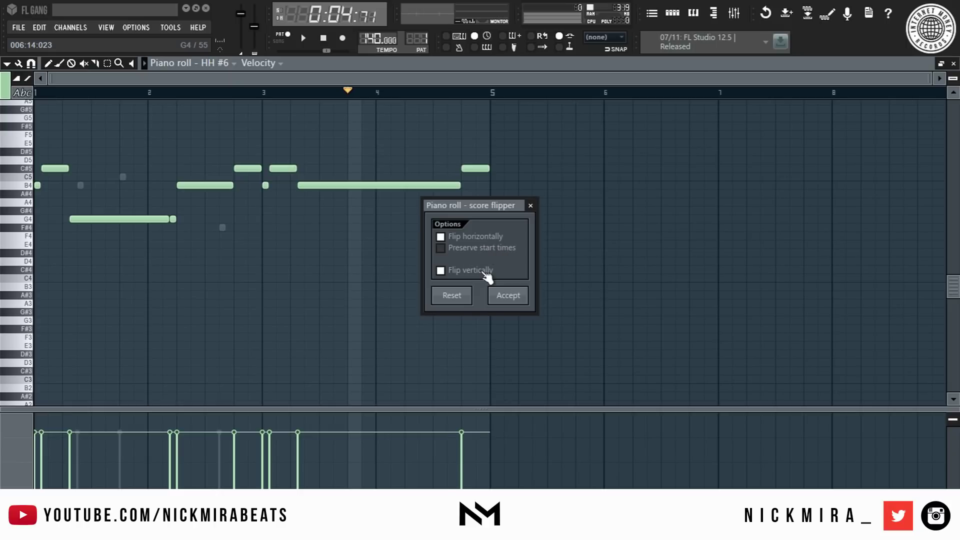
pyautogui.press('Escape')
pyautogui.scroll(3, 450, 210)
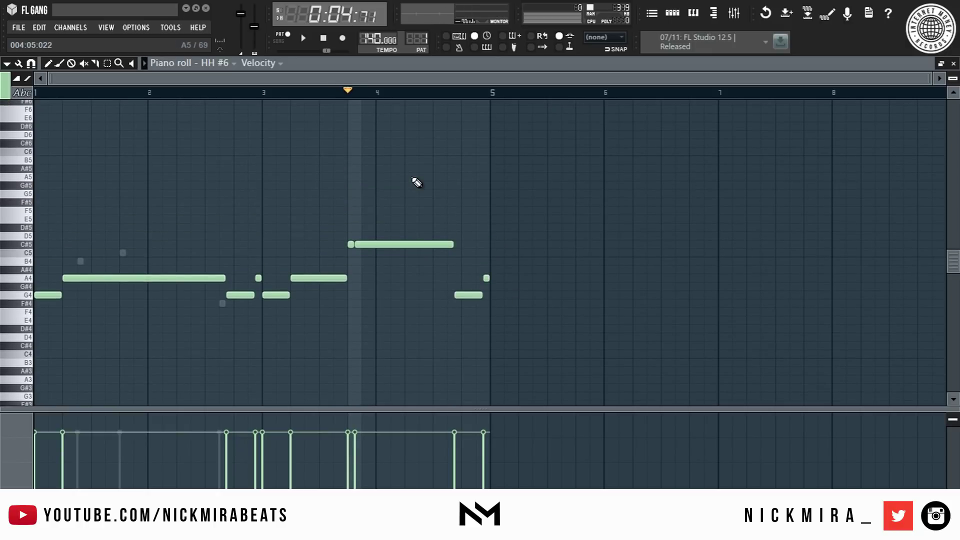
pyautogui.hotkey('alt', 'x')
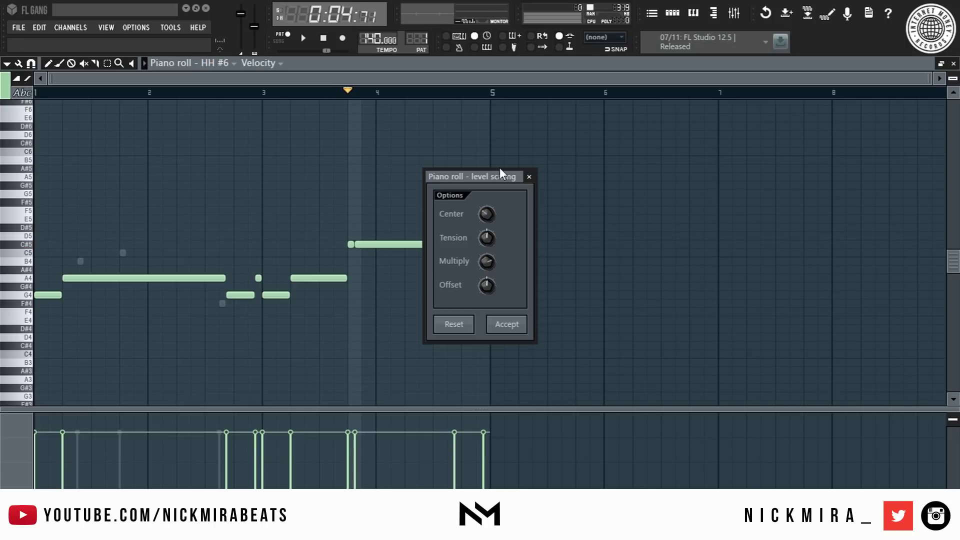
# Close the level scaling window and undo the C#5 note's velocity change.
pyautogui.moveTo(503, 178); pyautogui.dragTo(778, 199)
pyautogui.moveTo(751, 144); pyautogui.dragTo(712, 166)
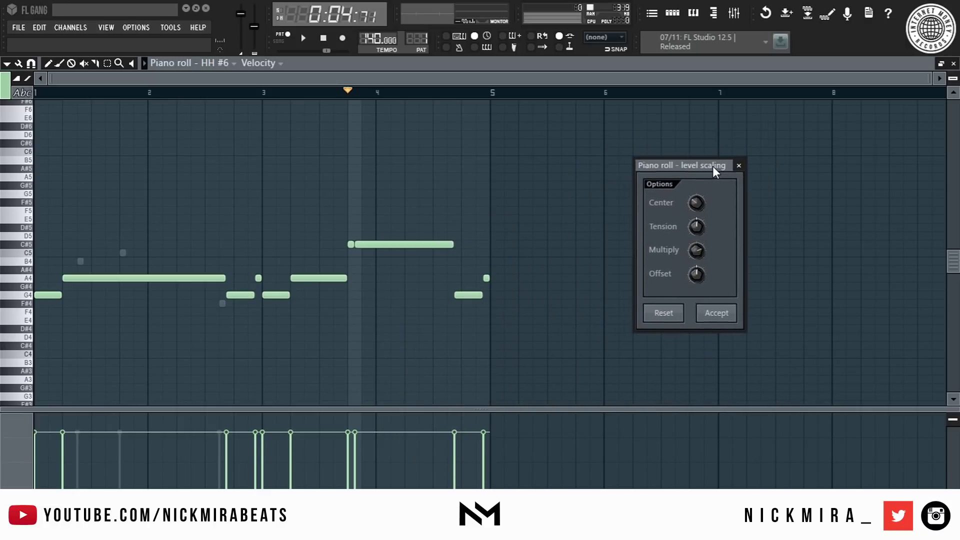
pyautogui.press('Escape')
pyautogui.hotkey('ctrl', 'z')
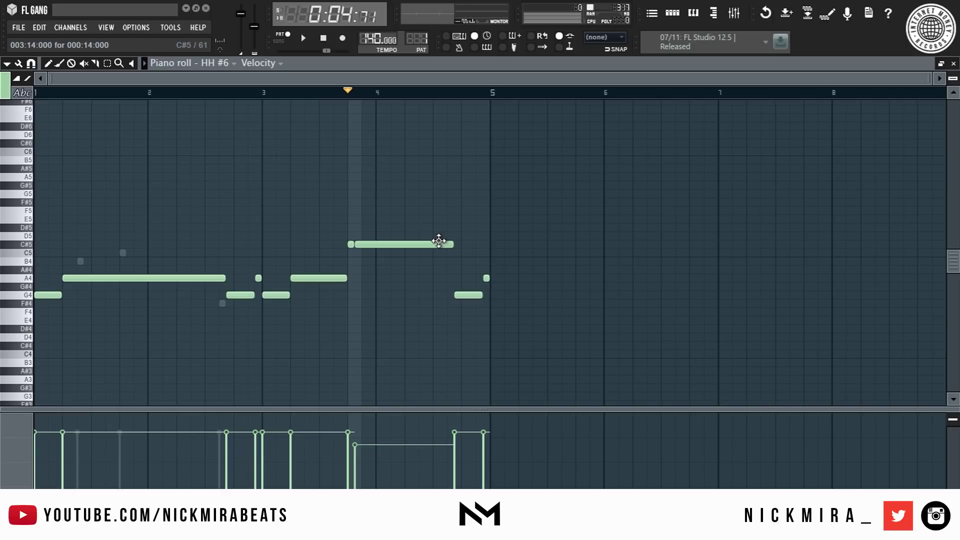
pyautogui.hotkey('ctrl', 'z')
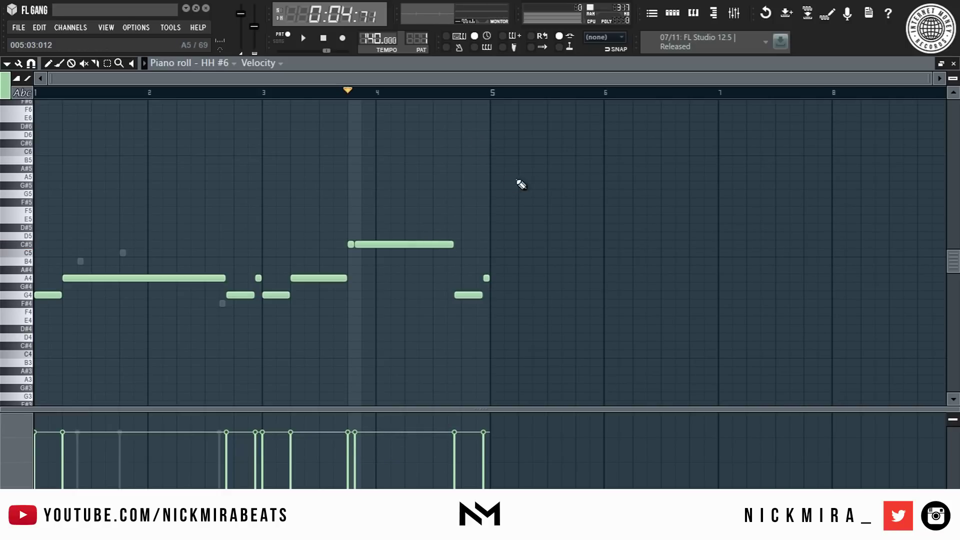
# Cycle the event lane through release and filter cutoff, then back to velocity.
pyautogui.press('Right')
pyautogui.press('Right')
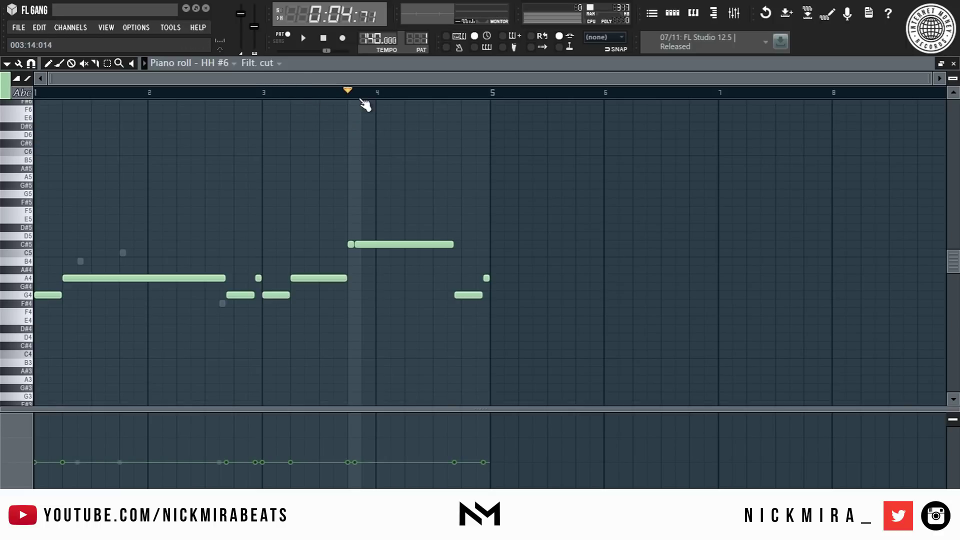
pyautogui.scroll(-1, 264, 63)
pyautogui.scroll(-1, 269, 64)
pyautogui.hotkey('alt', 'Right')
pyautogui.hotkey('alt', 'Right')
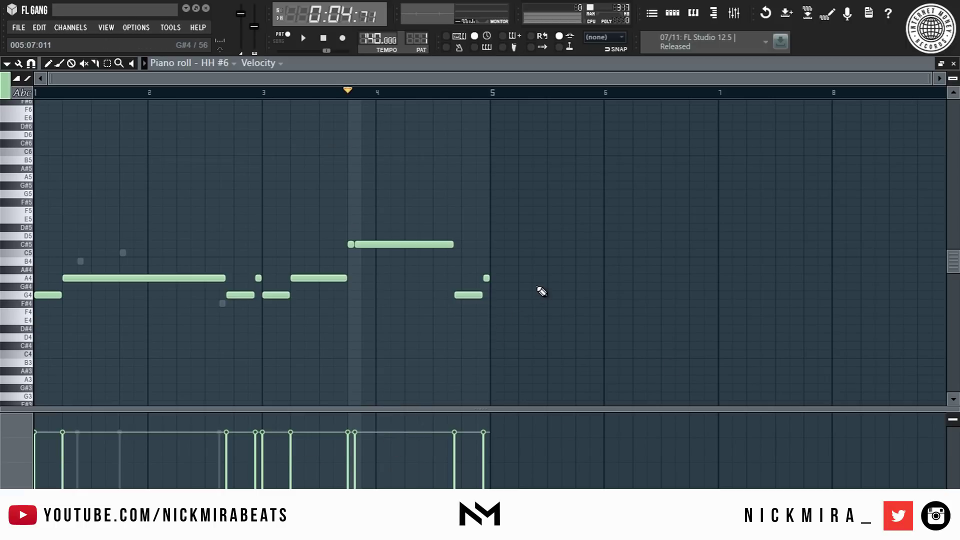
# Cut all HH #6 notes, close its piano roll, and open HH #5 in the piano roll.
pyautogui.hotkey('ctrl', 'x')
pyautogui.press('Escape')
pyautogui.rightClick(84, 158)
pyautogui.click(106, 156)
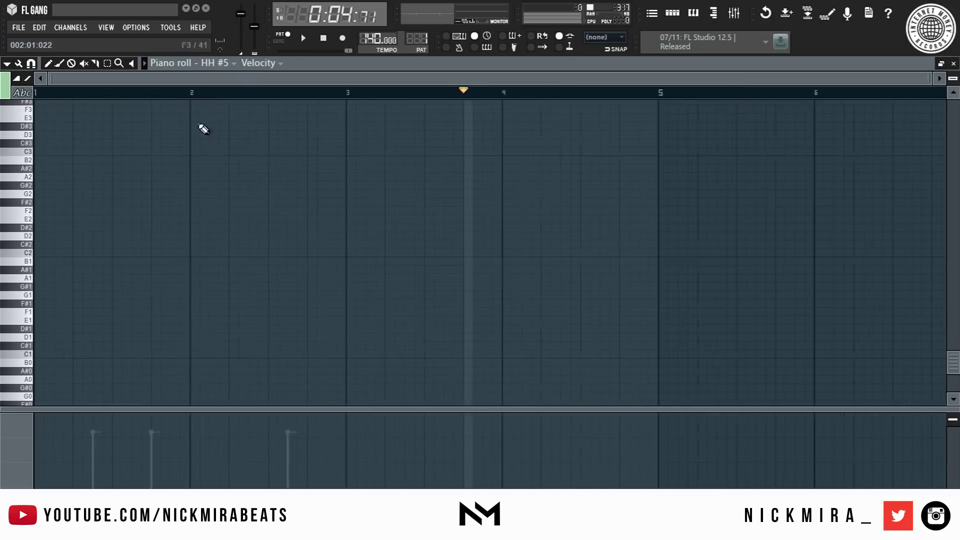
# Paste the G4, A4 and C#5 notes into HH #5, undo a trial drag-copy, and open the colour picker.
pyautogui.hotkey('ctrl', 'v')
pyautogui.scroll(4, 358, 208)
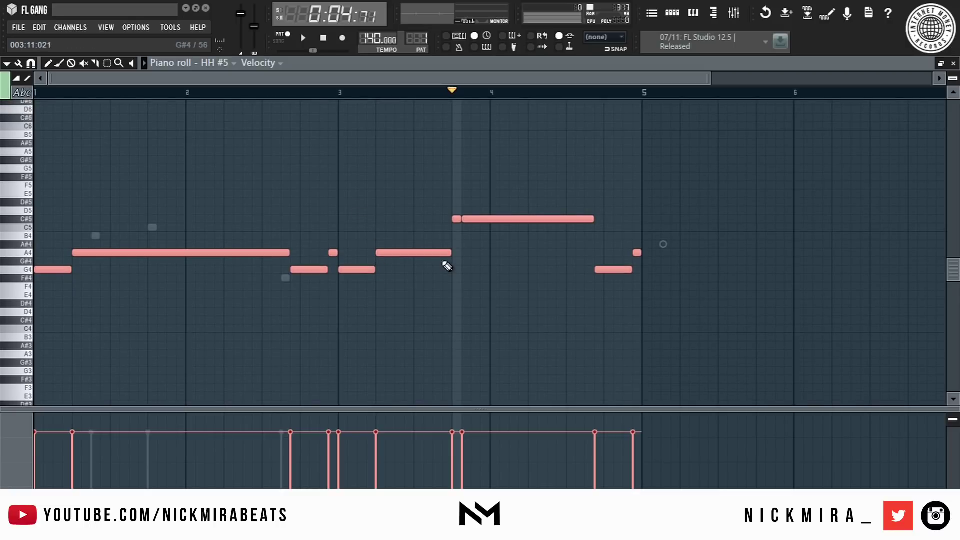
pyautogui.moveTo(440, 255); pyautogui.dragTo(583, 328)
pyautogui.hotkey('ctrl', 'z')
pyautogui.hotkey('ctrl', 'z')
pyautogui.hotkey('ctrl', 'a')
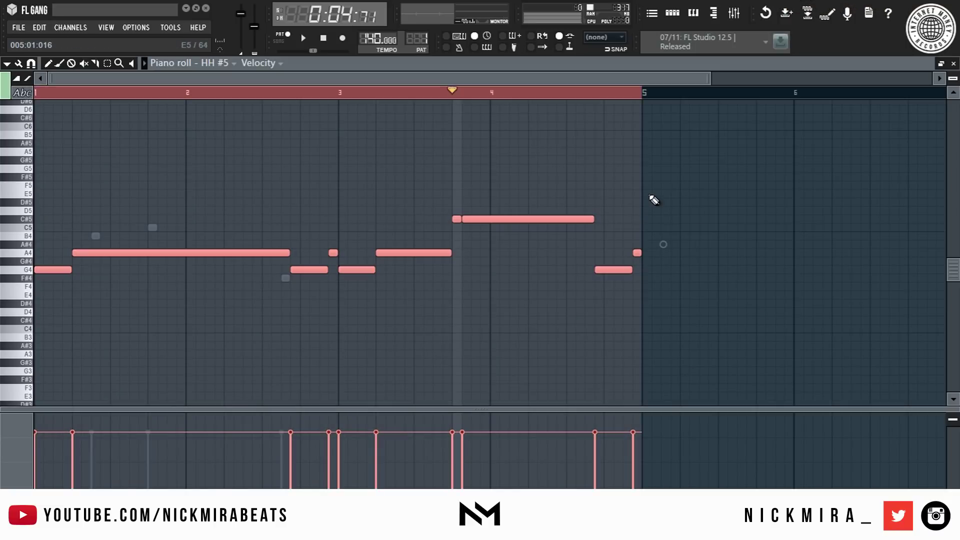
pyautogui.hotkey('ctrl', 'd')
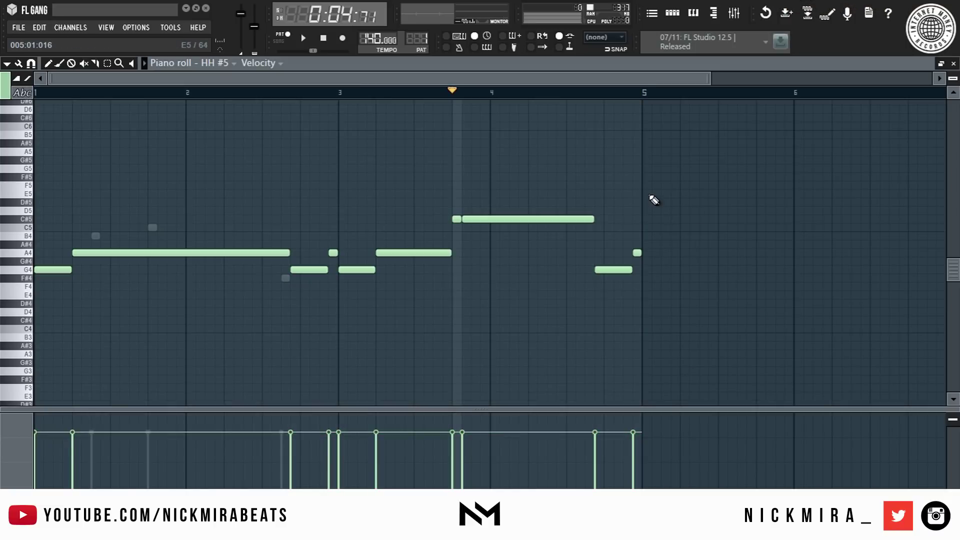
pyautogui.hotkey('alt', 'c')
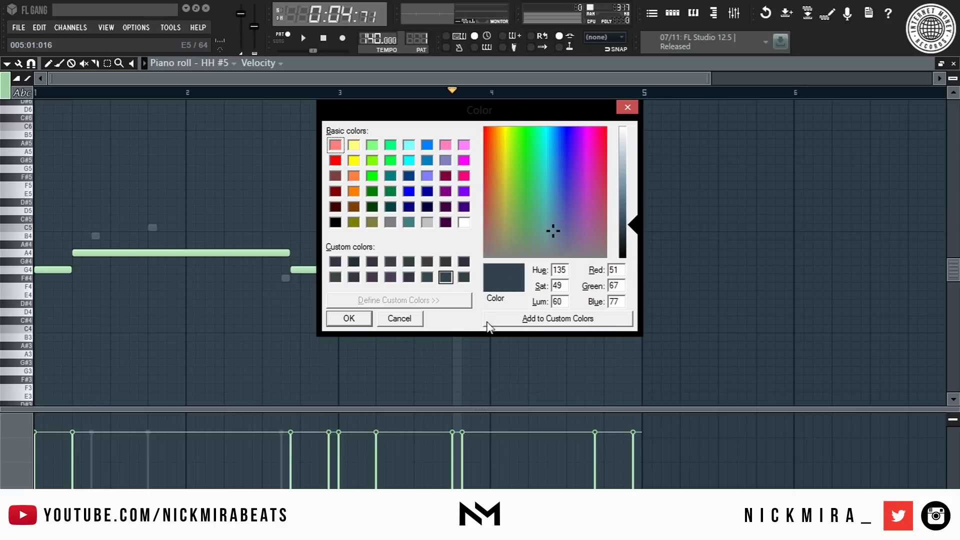
# Save the slate colour to custom slots, lower luminance to 24, and apply it as the background.
pyautogui.click(568, 318)
pyautogui.click(523, 315)
pyautogui.click(529, 320)
pyautogui.click(529, 320)
pyautogui.click(528, 321)
pyautogui.click(529, 321)
pyautogui.click(529, 321)
pyautogui.click(529, 321)
pyautogui.click(528, 321)
pyautogui.click(529, 320)
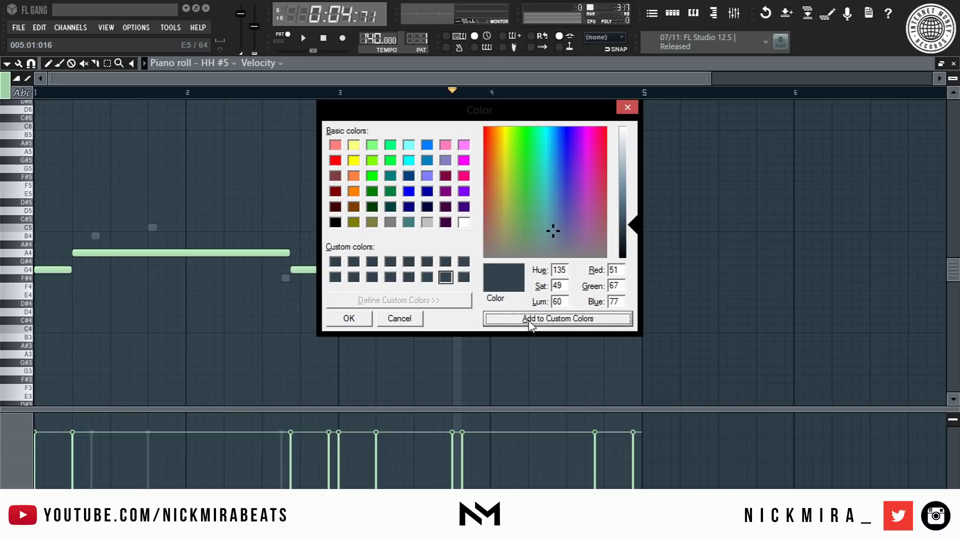
pyautogui.click(529, 321)
pyautogui.moveTo(637, 225); pyautogui.dragTo(637, 246)
pyautogui.click(349, 319)
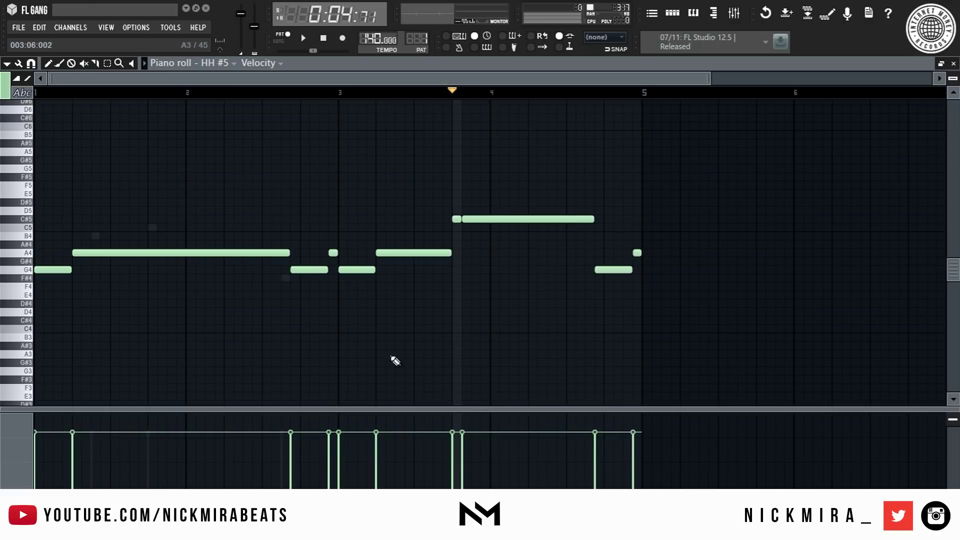